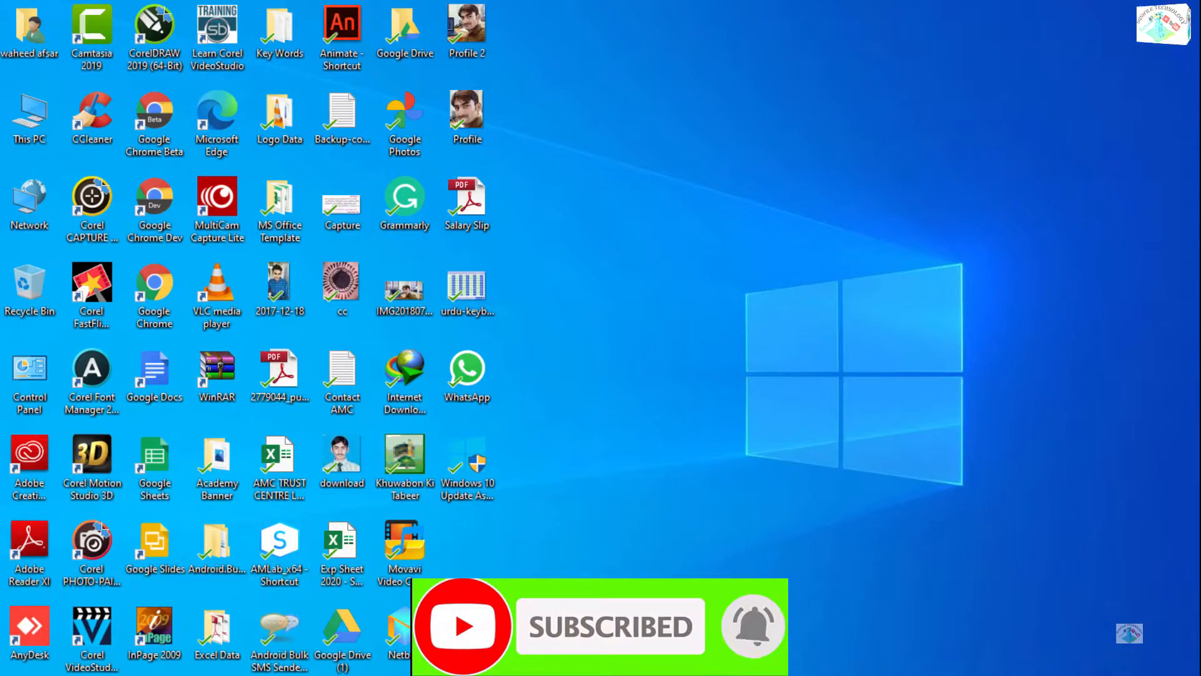
Start Excel and open the SoniFile Videos.xlsx workbook.
click(125, 675)
text(excel)
key(Return)
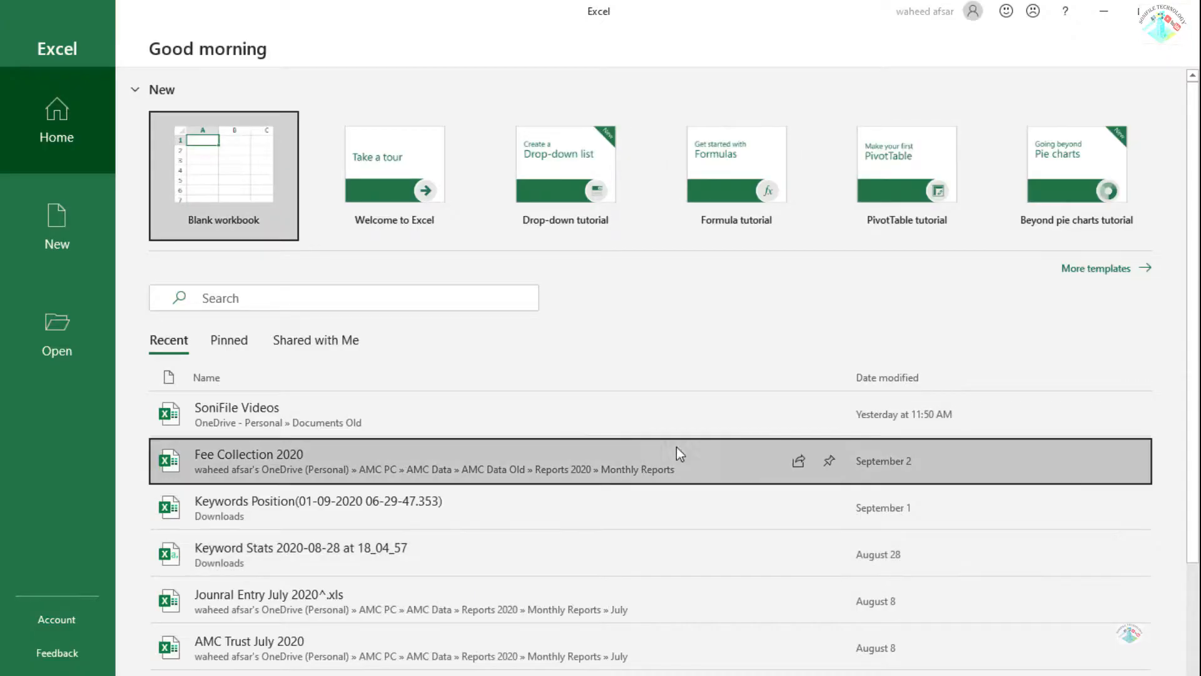
click(677, 446)
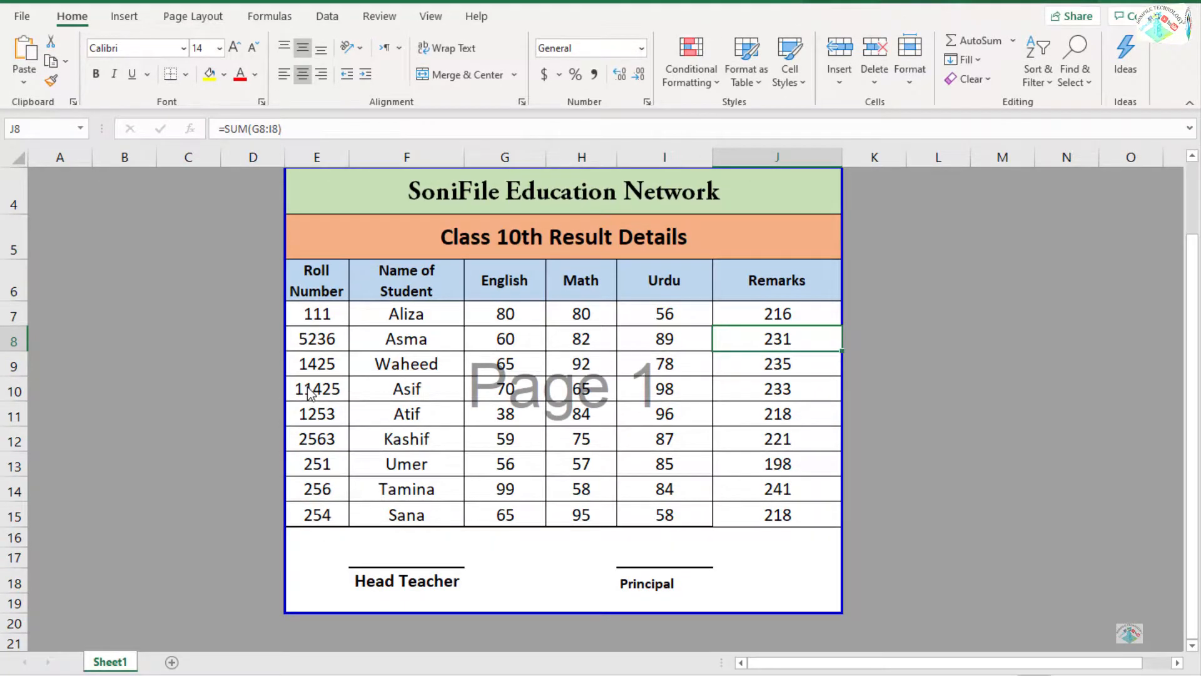
Look over the Class 10th result table, including the marks and the student name column.
click(660, 367)
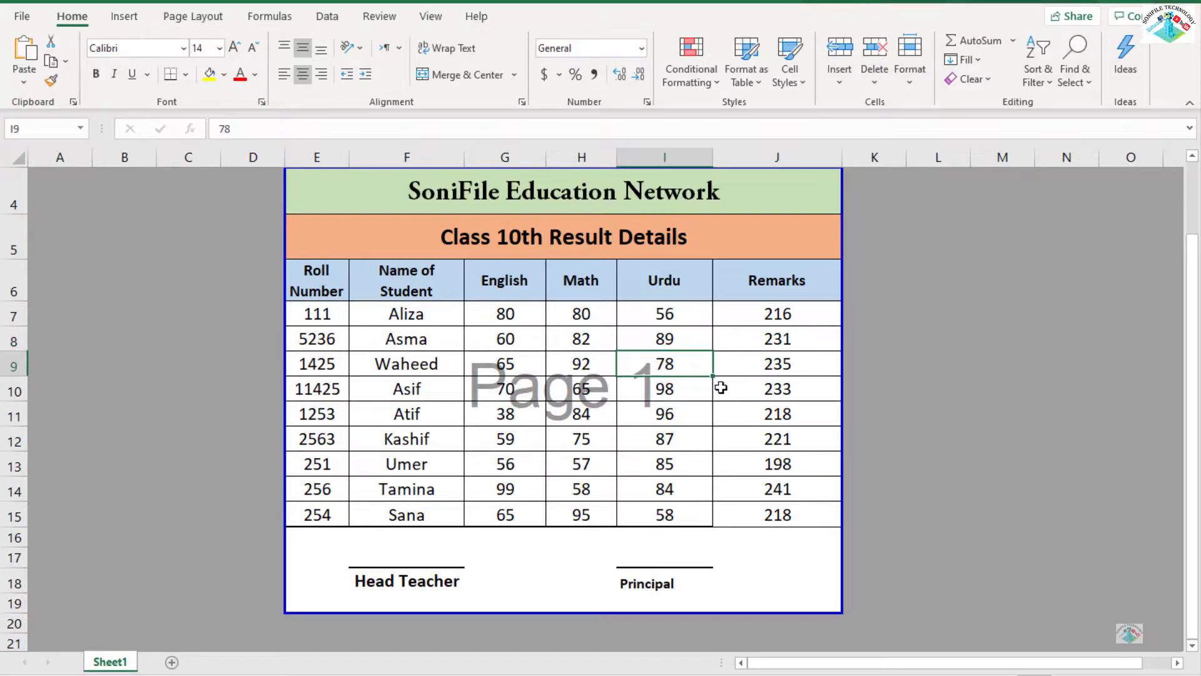
key(Left)
key(Left)
key(Left)
key(Left)
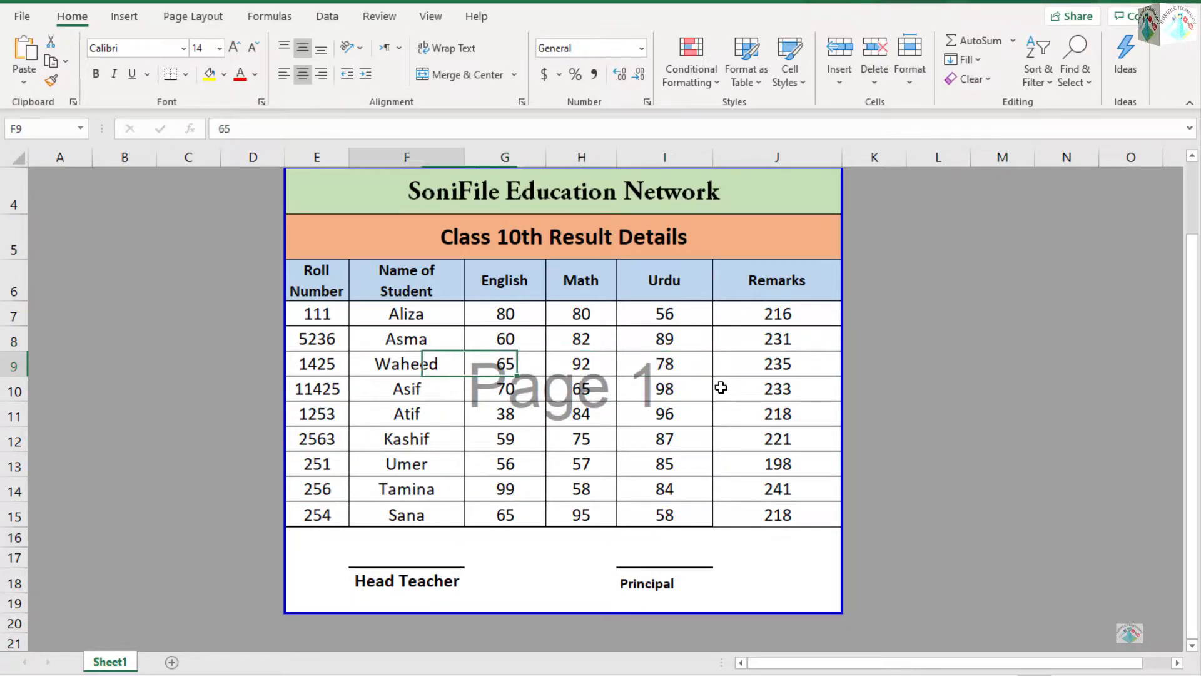
key(Right)
key(Up)
key(Up)
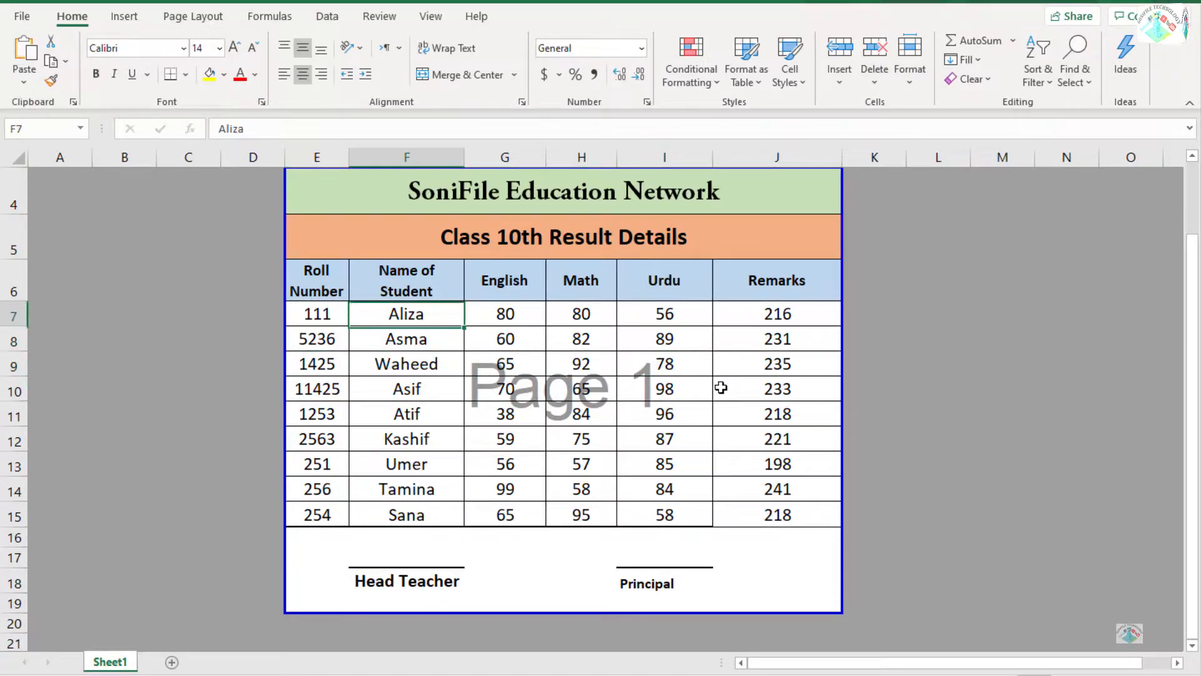
key(Left)
key(Left)
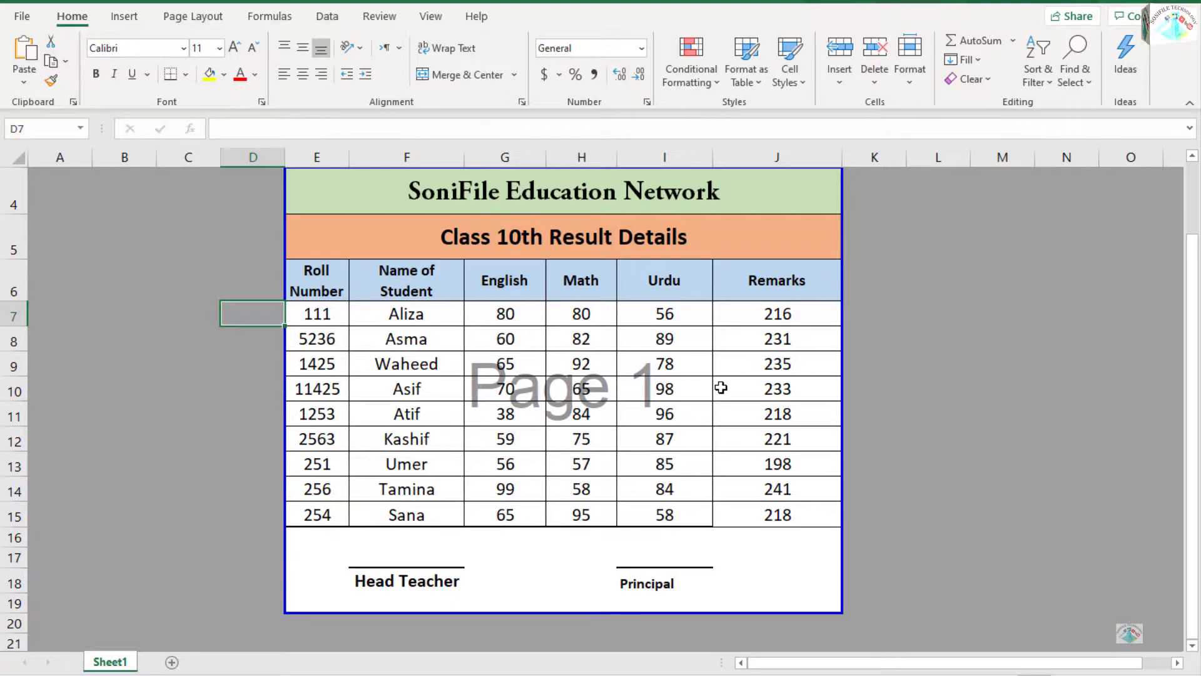
key(Right)
key(Right)
key(shift+Down)
key(shift+Down)
key(shift+Down)
key(shift+Down)
key(shift+Down)
key(shift+Down)
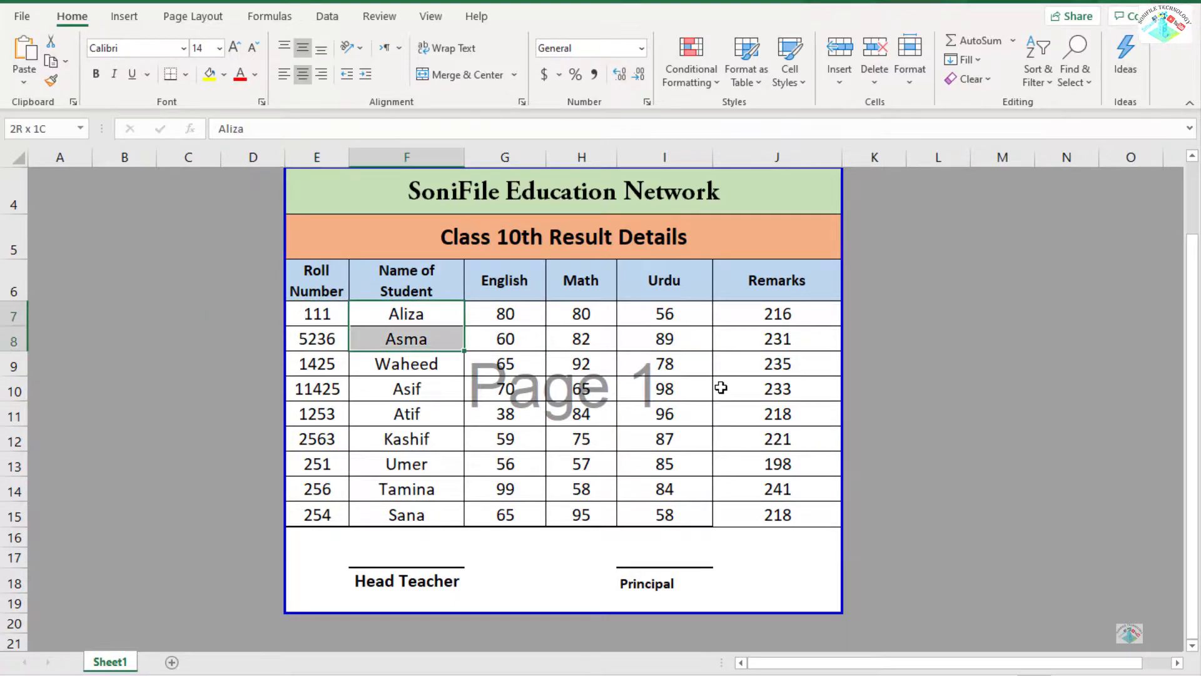
key(shift+Down)
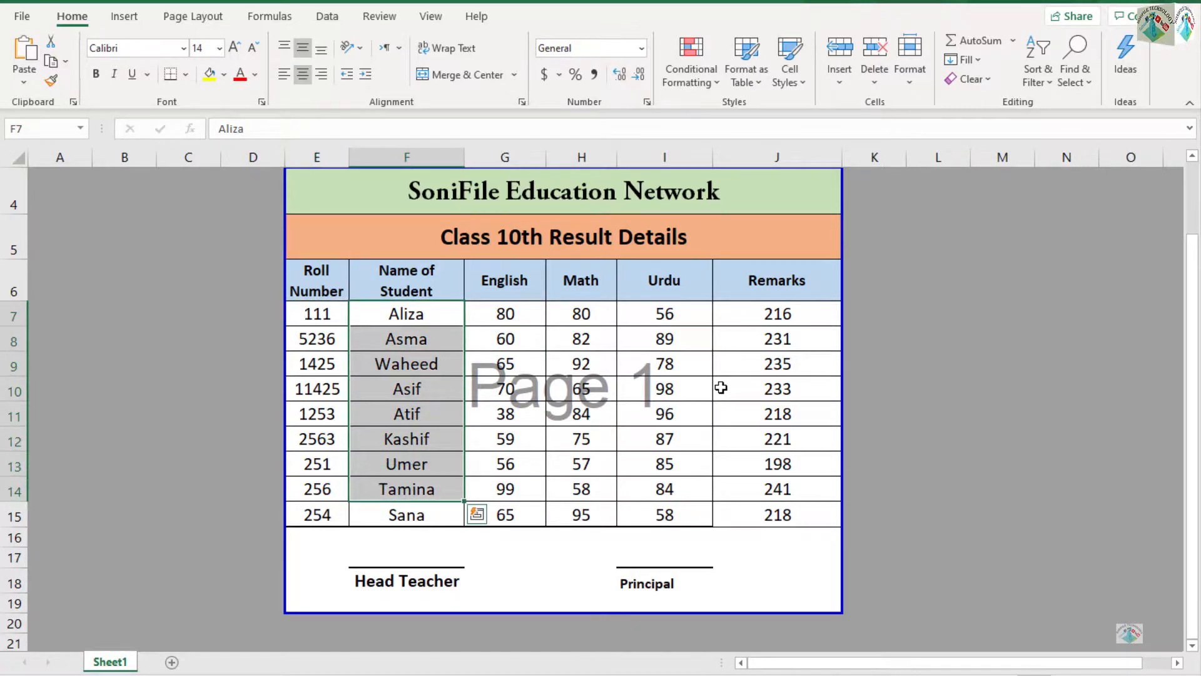
key(Down)
key(Up)
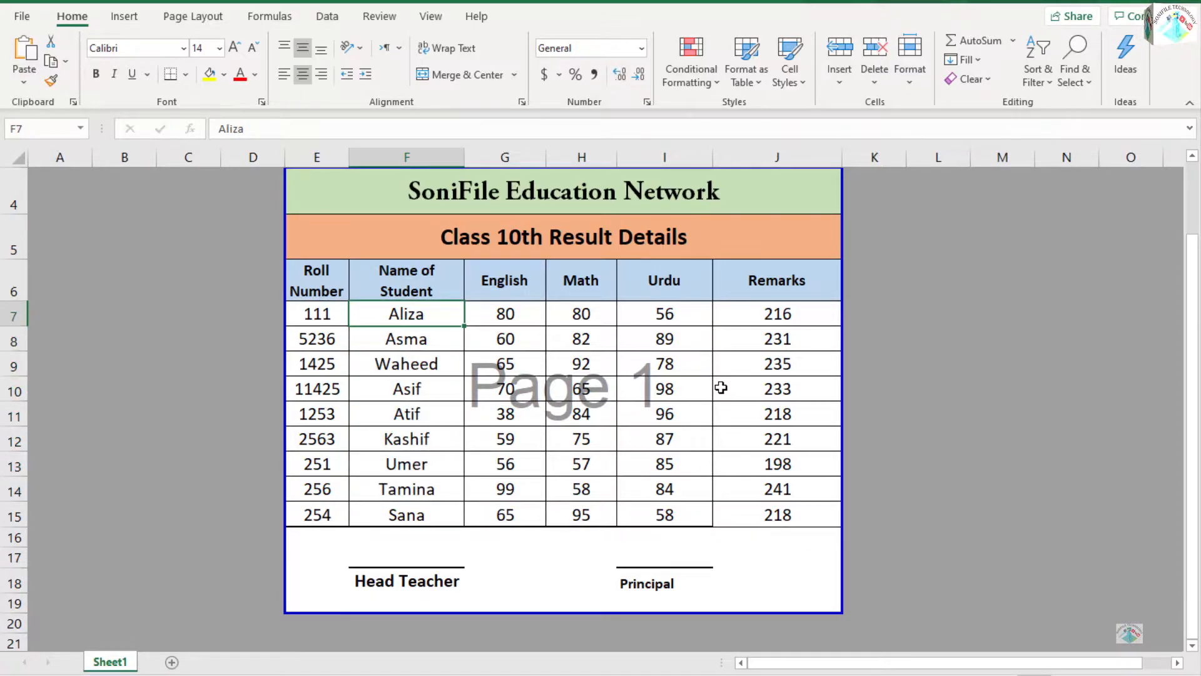
Create a copy of Sheet1 at the end of the SoniFile Videos.xlsx workbook.
right_click(104, 665)
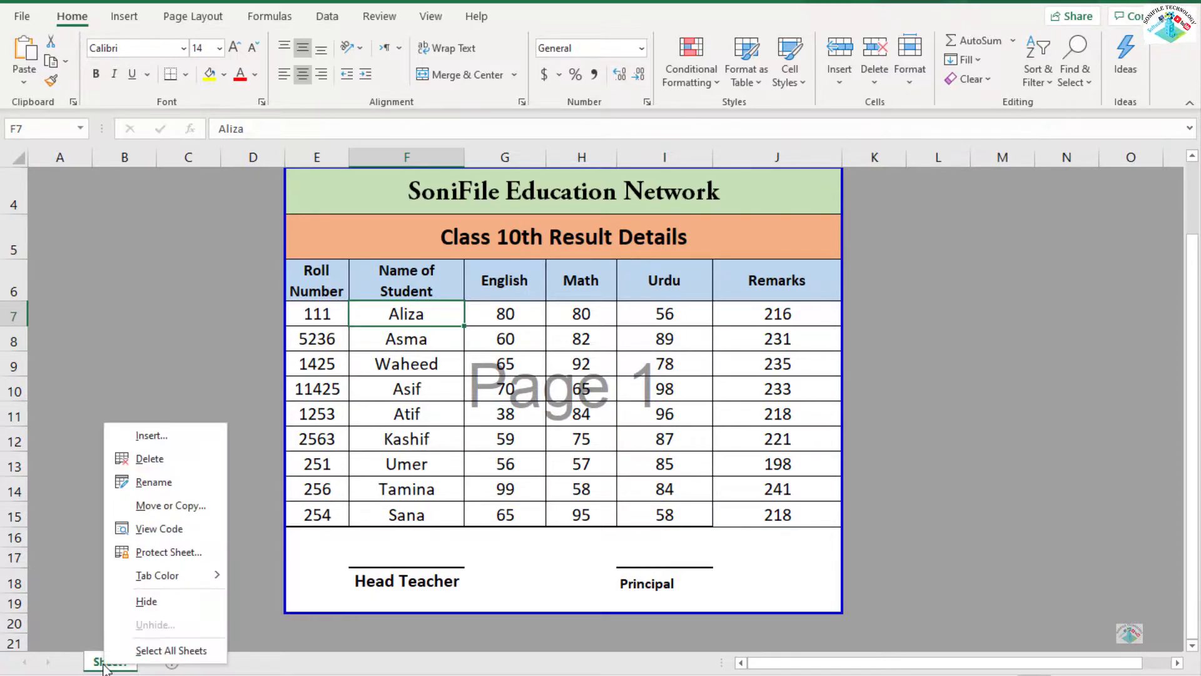
click(162, 507)
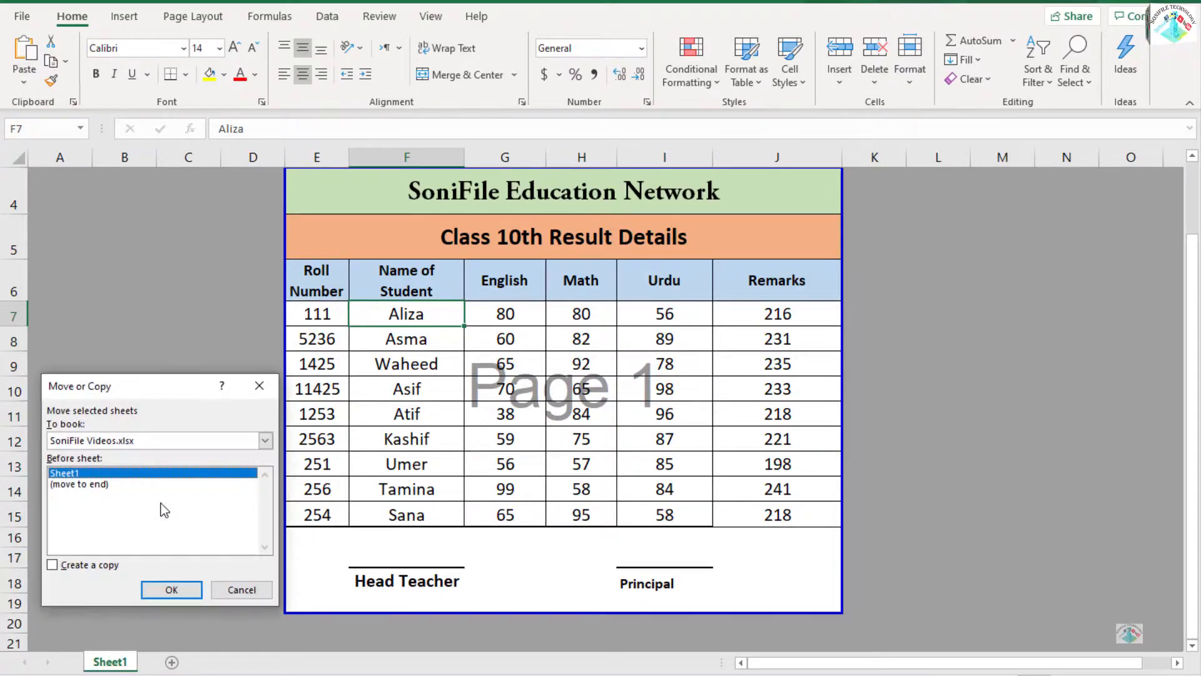
click(94, 485)
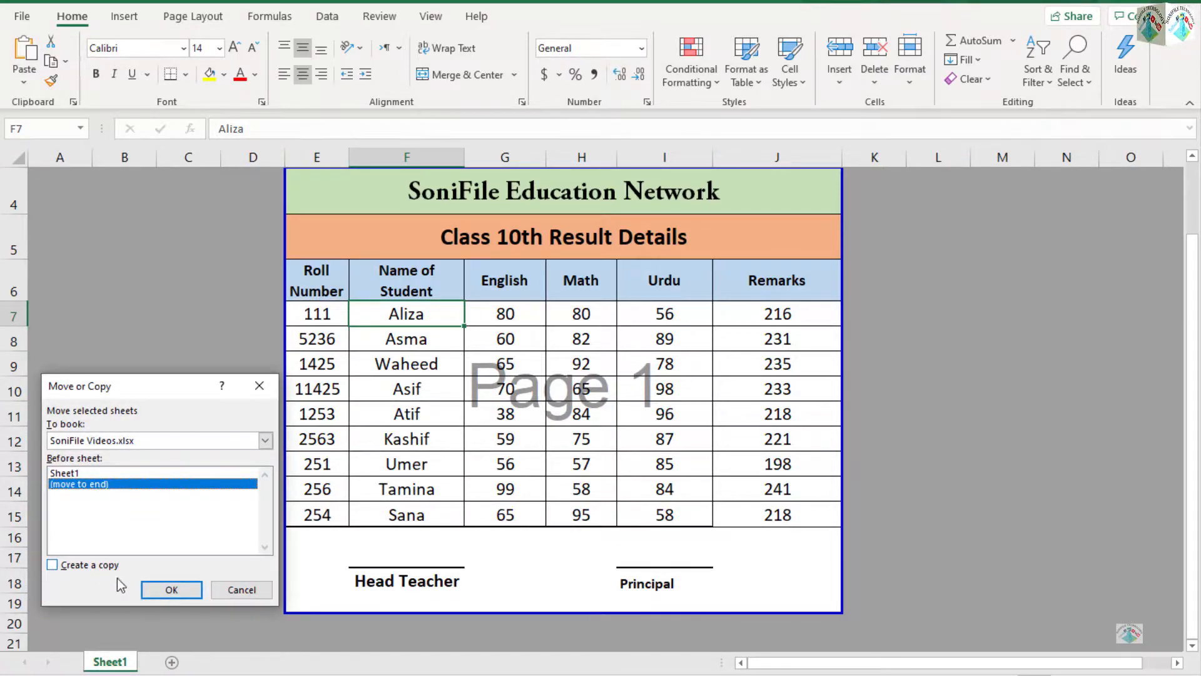
click(166, 590)
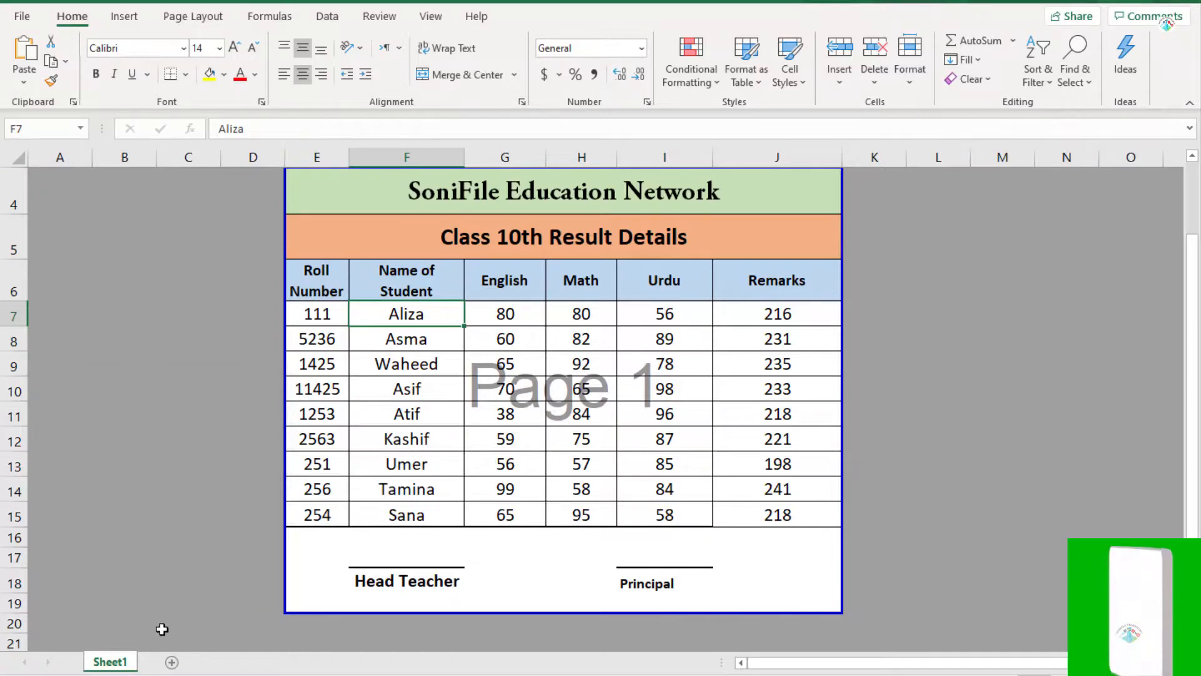
Delete the copied sheet Sheet1 (2) from the workbook.
right_click(168, 664)
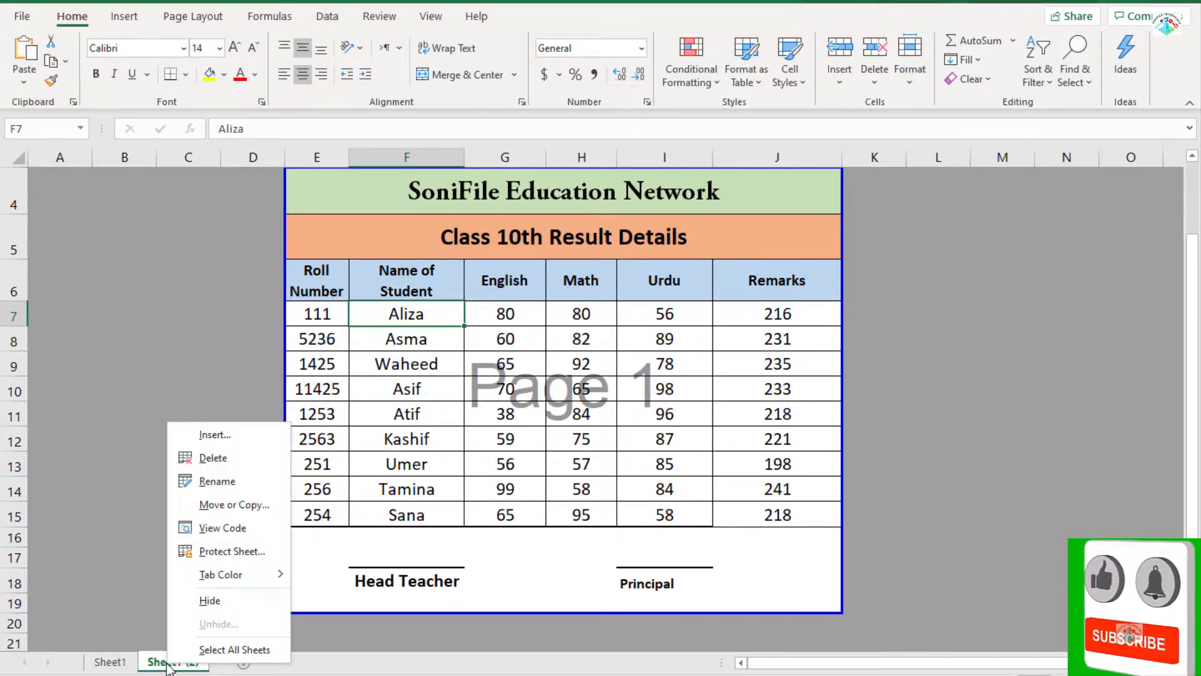
click(212, 458)
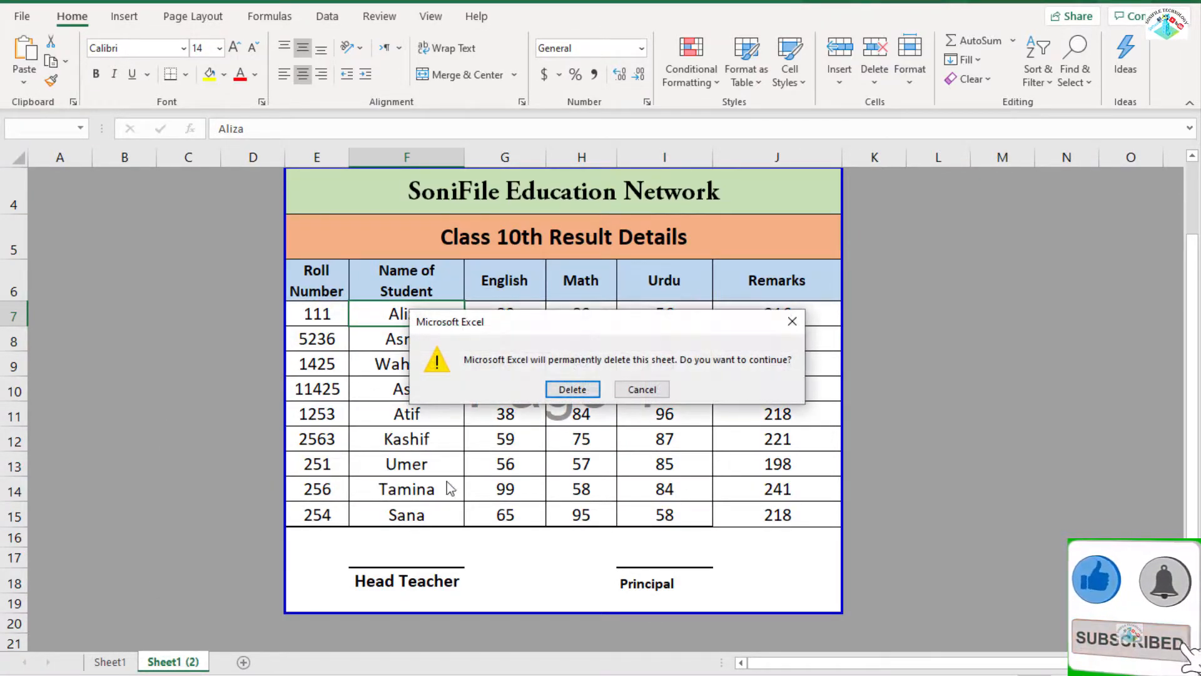
click(559, 389)
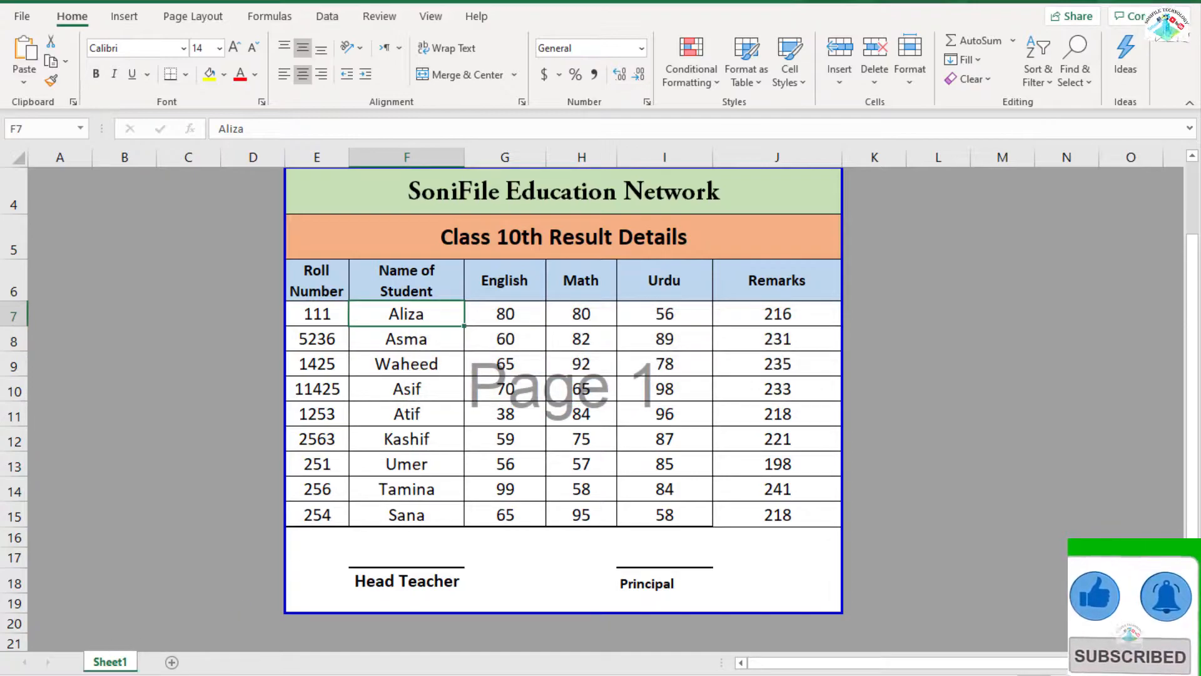
Duplicate Sheet1 directly after itself and rename the copy as Sheet2.
drag(121, 668, 155, 668)
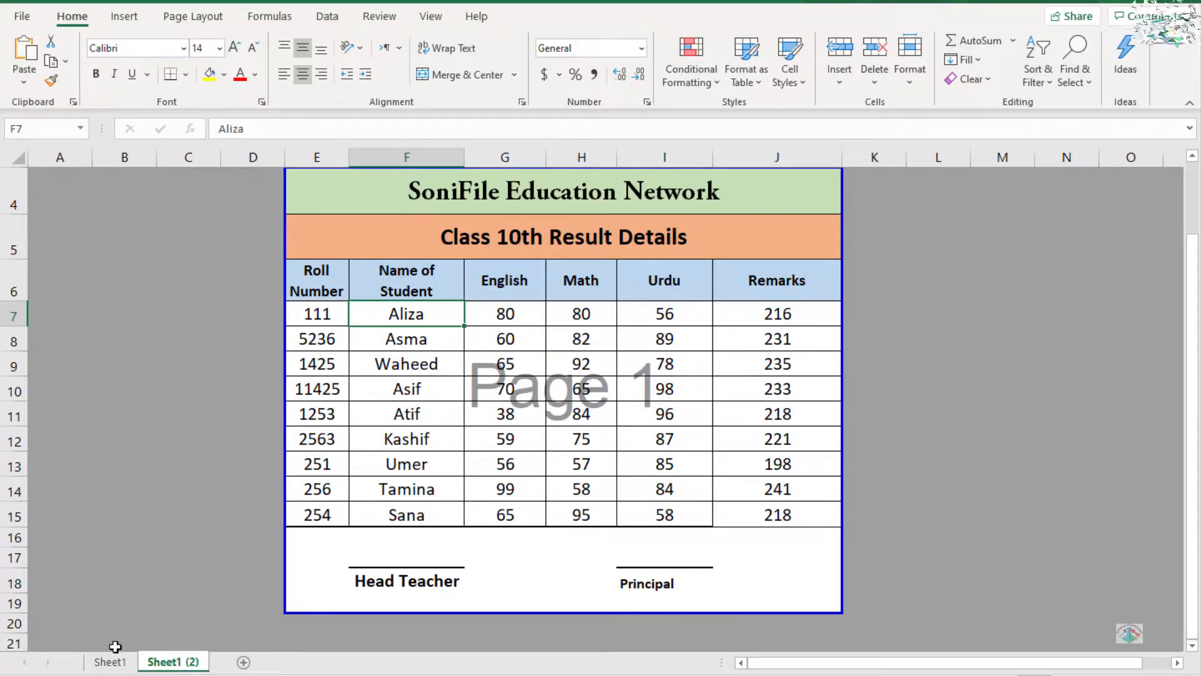
double_click(199, 663)
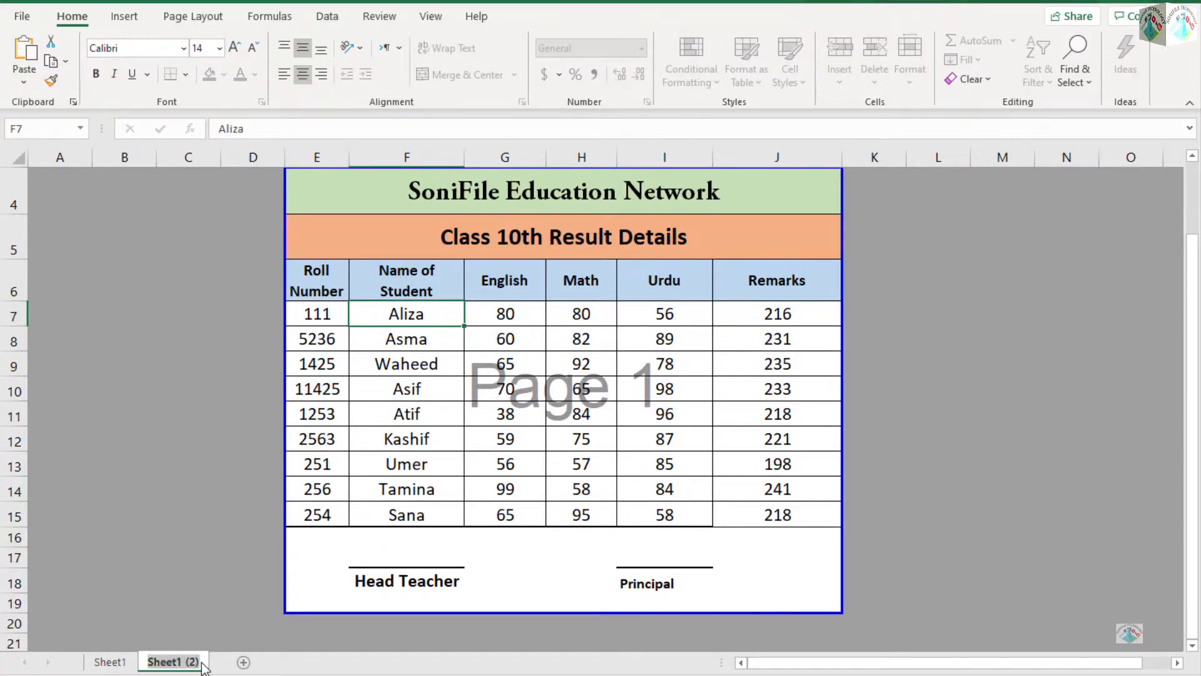
click(201, 664)
key(BackSpace)
key(BackSpace)
key(BackSpace)
key(BackSpace)
key(BackSpace)
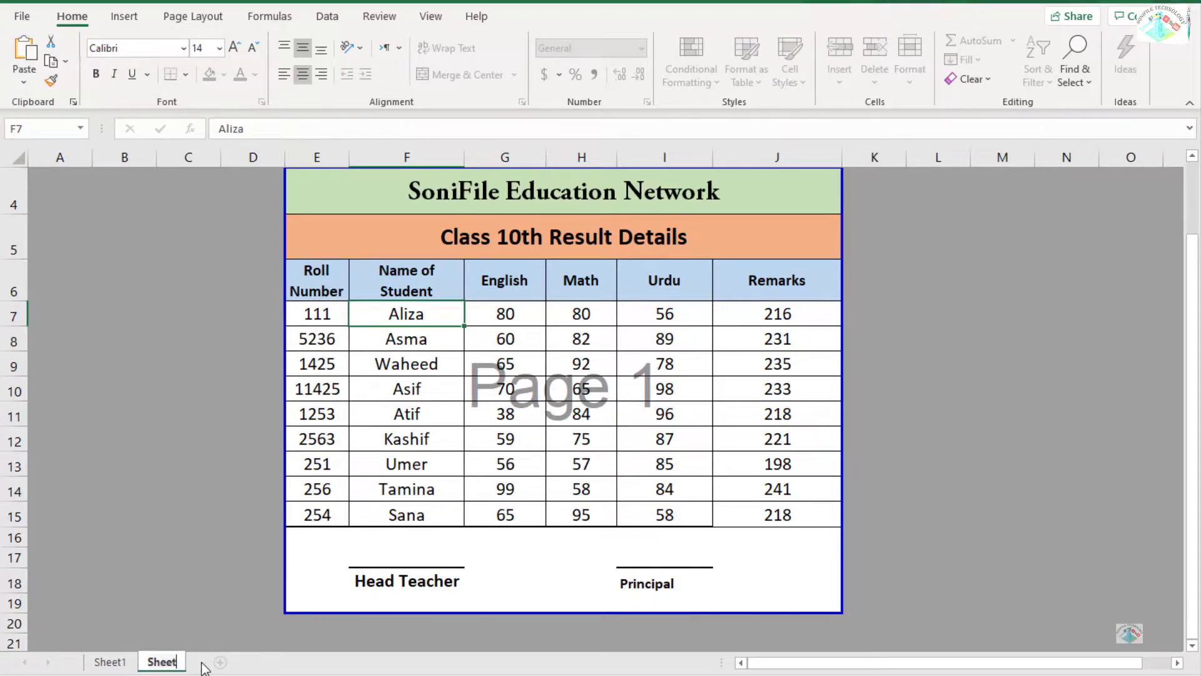
text(2)
key(Return)
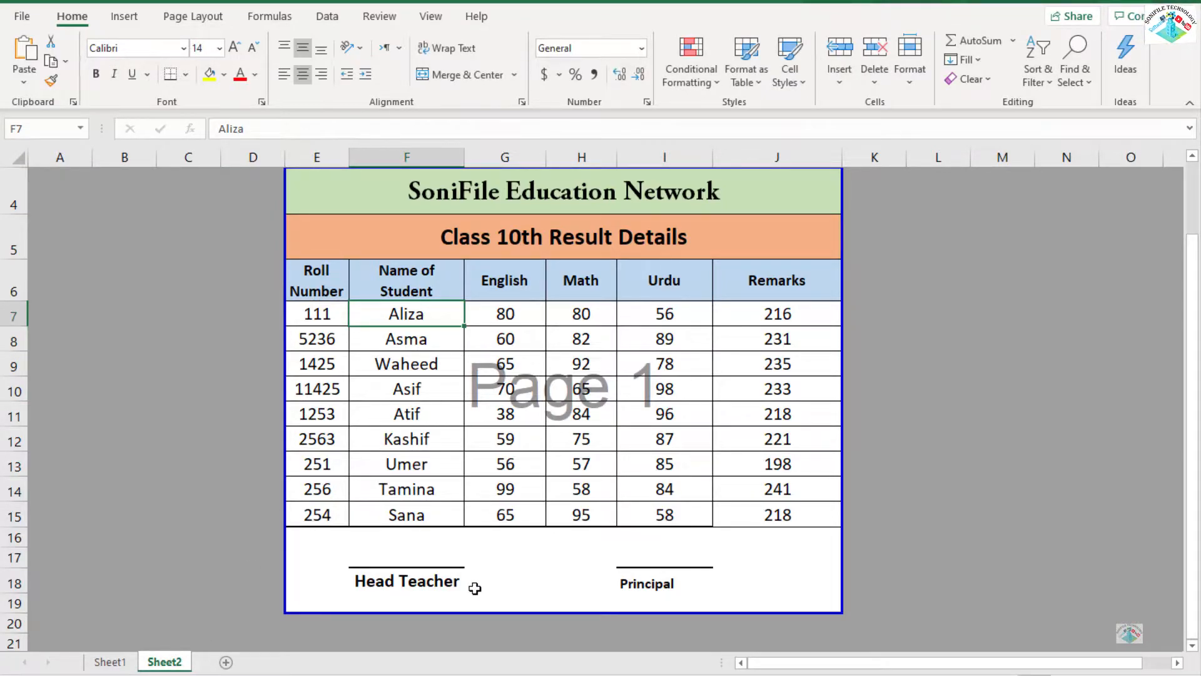
Replace the two merged title rows on Sheet2 with "Student Details" and "Class 10th".
click(499, 181)
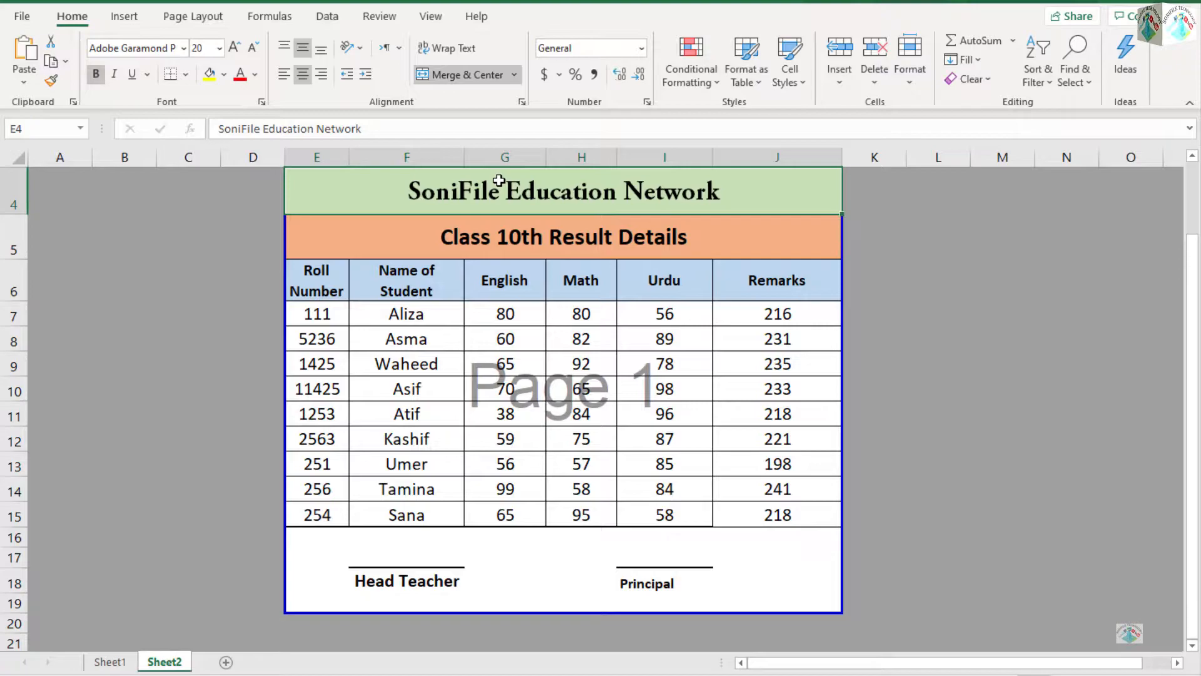
key(BackSpace)
key(Return)
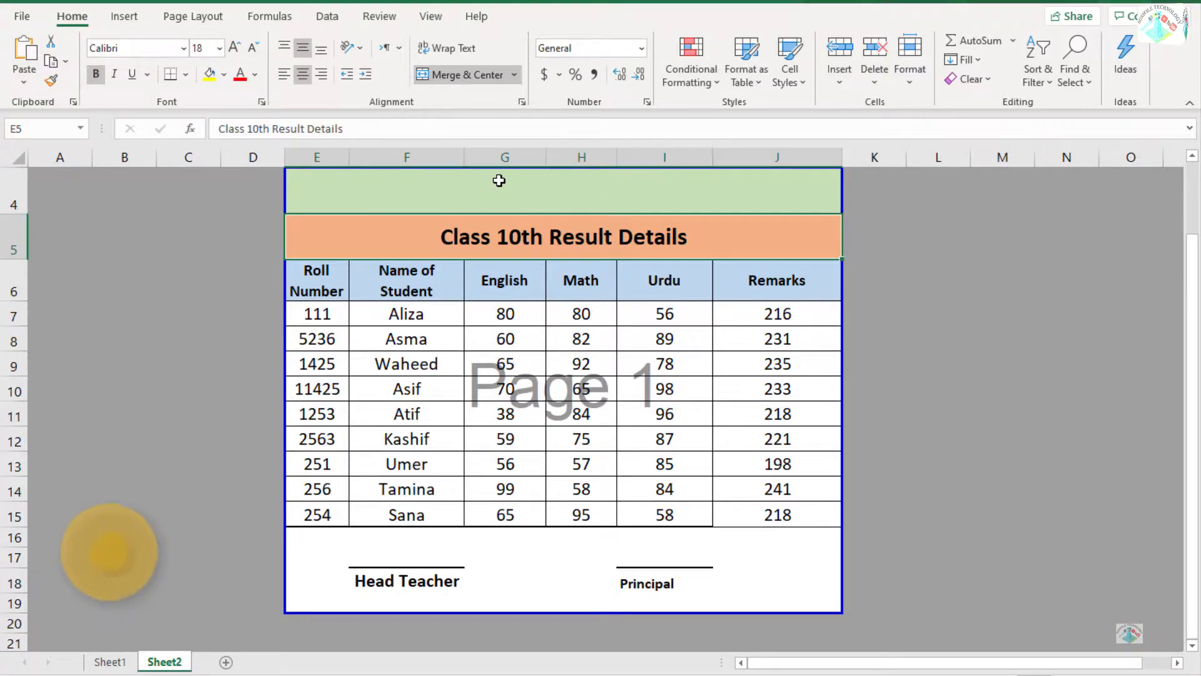
key(BackSpace)
key(Return)
click(499, 180)
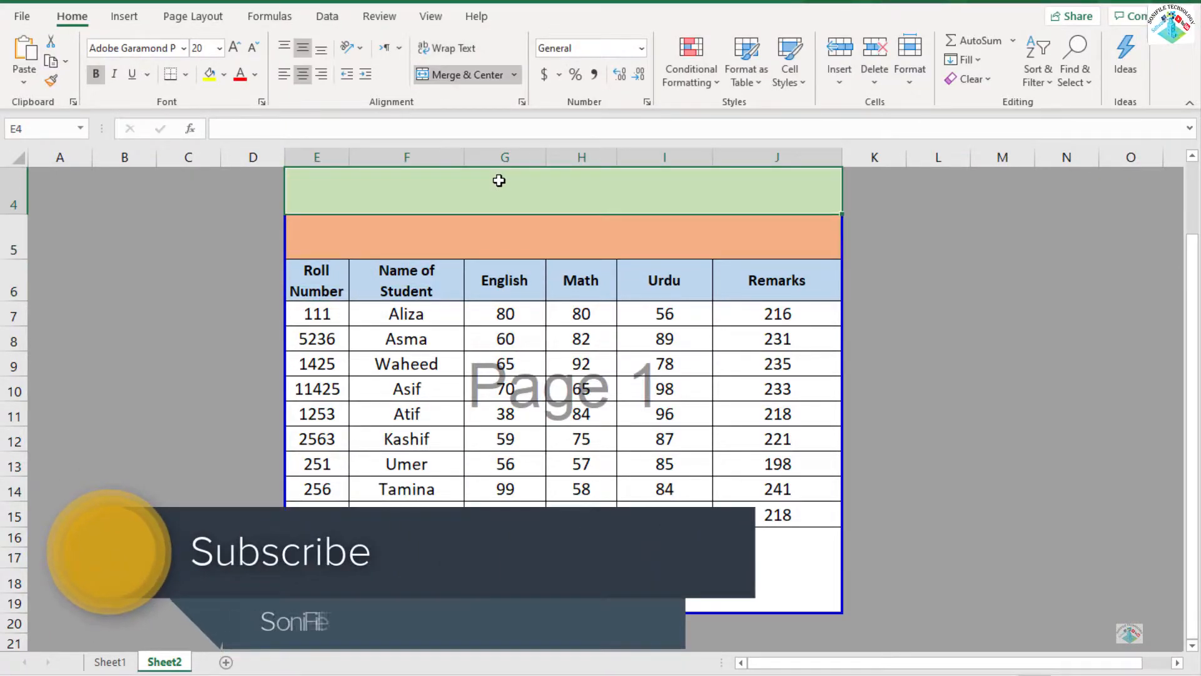
text(Student Details)
key(Return)
text(Class 10th)
key(Return)
Clear the English, Math, Urdu and Remarks column headers in G6:J6.
key(Right)
key(Right)
key(Right)
key(Left)
key(shift+Right)
key(shift+Right)
key(Delete)
key(Down)
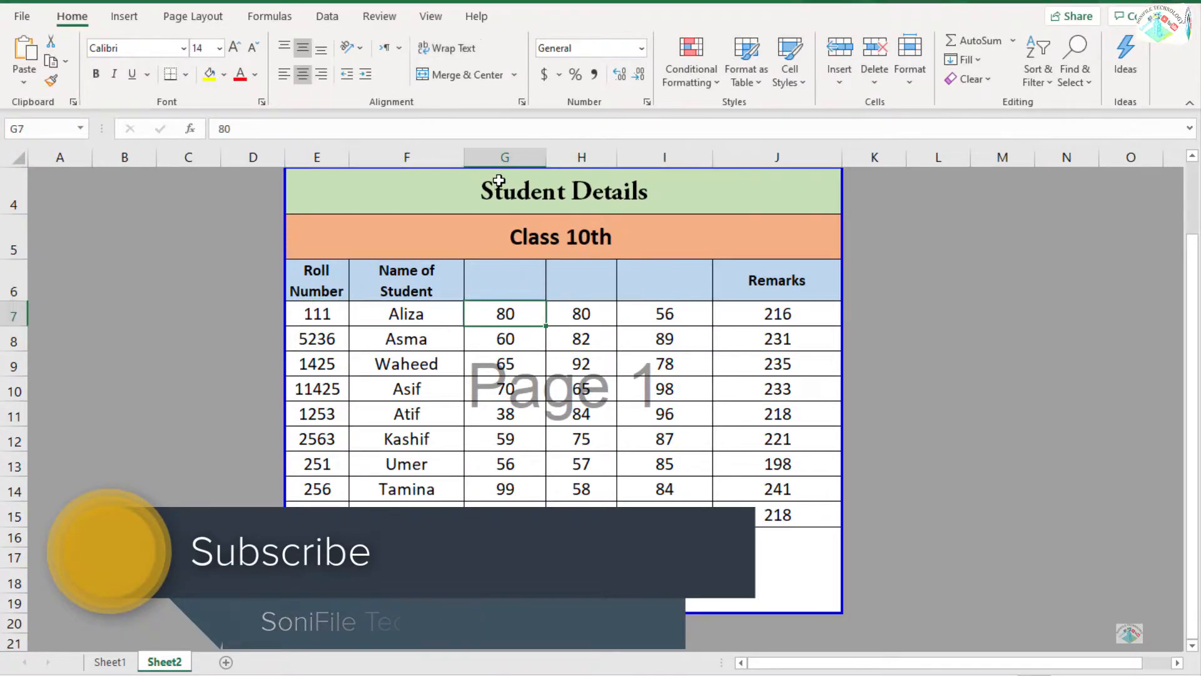
key(Up)
key(Right)
key(Right)
key(Right)
key(Delete)
Clear all marks and remarks values below the emptied headers in G7:J15.
key(Down)
key(shift+Left)
key(shift+Left)
key(shift+Left)
key(ctrl+shift+Down)
key(Delete)
Enter the column headers Father Name, Gendar, City and Address in G6:J6.
key(Left)
key(Left)
key(Left)
key(Up)
text(Father Name)
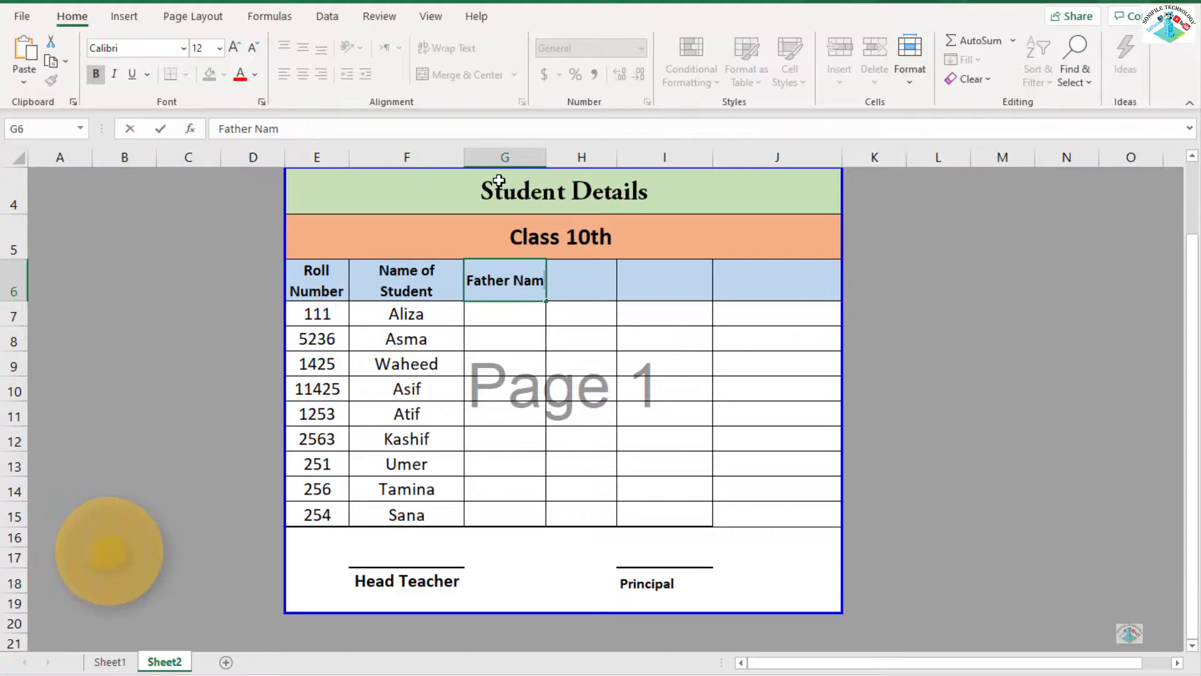
key(Tab)
text(Gendar)
key(Tab)
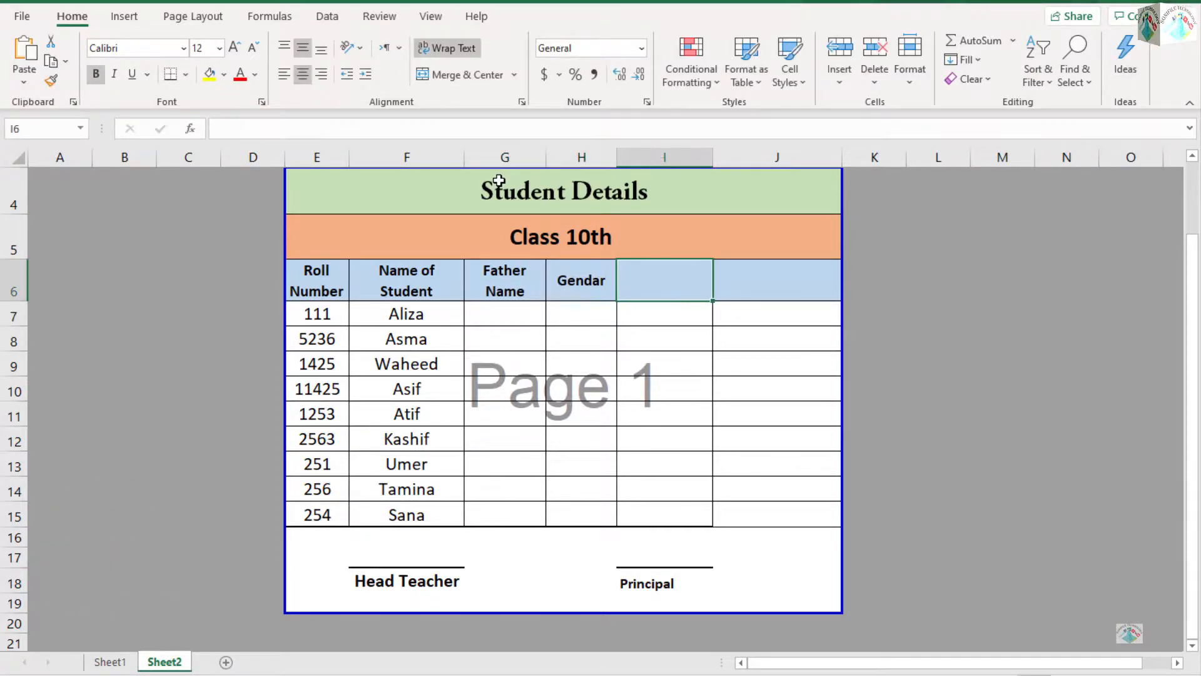
text(City)
key(Tab)
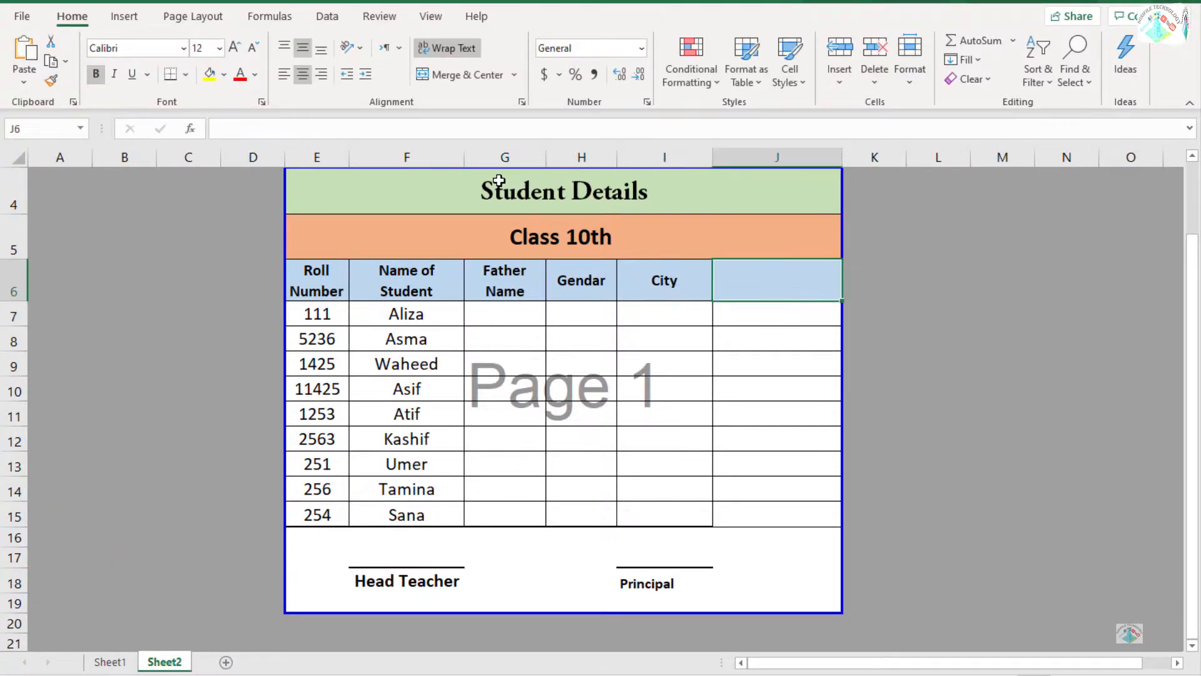
text(Address)
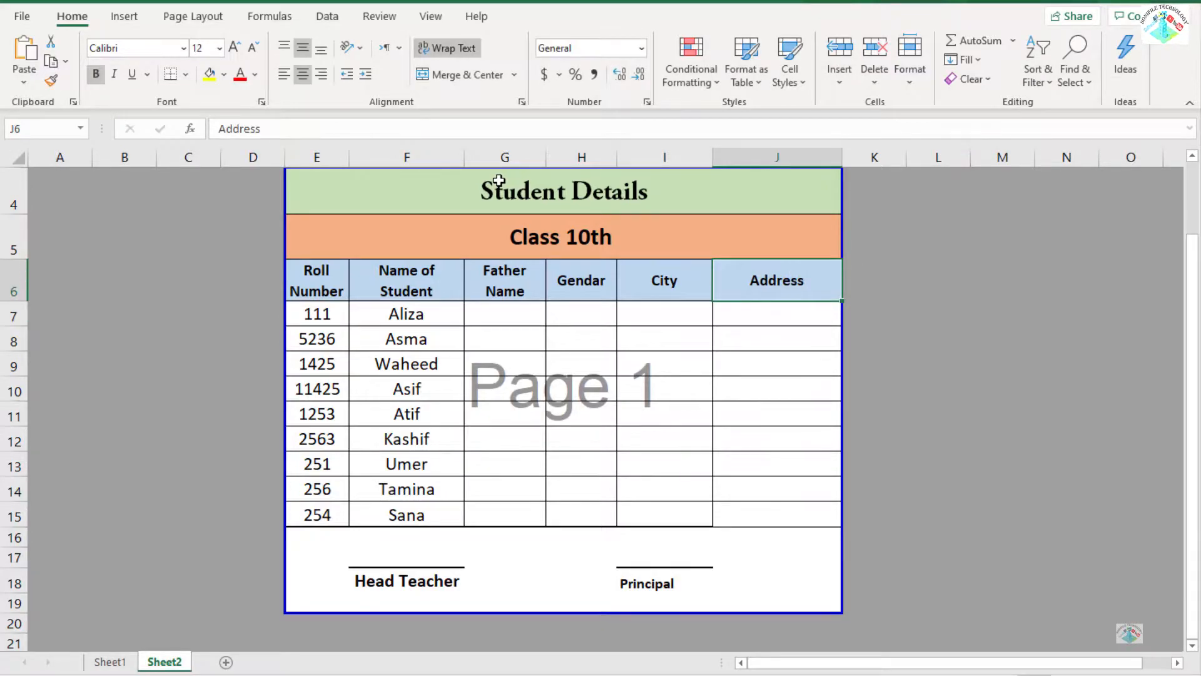
Spell-check the sheet and correct the header Gendar to Gender.
key(F7)
click(1038, 189)
click(1039, 189)
click(1037, 276)
Fill in the father's name for each of the nine students in G7:G15.
click(516, 338)
key(Up)
key(Left)
key(Right)
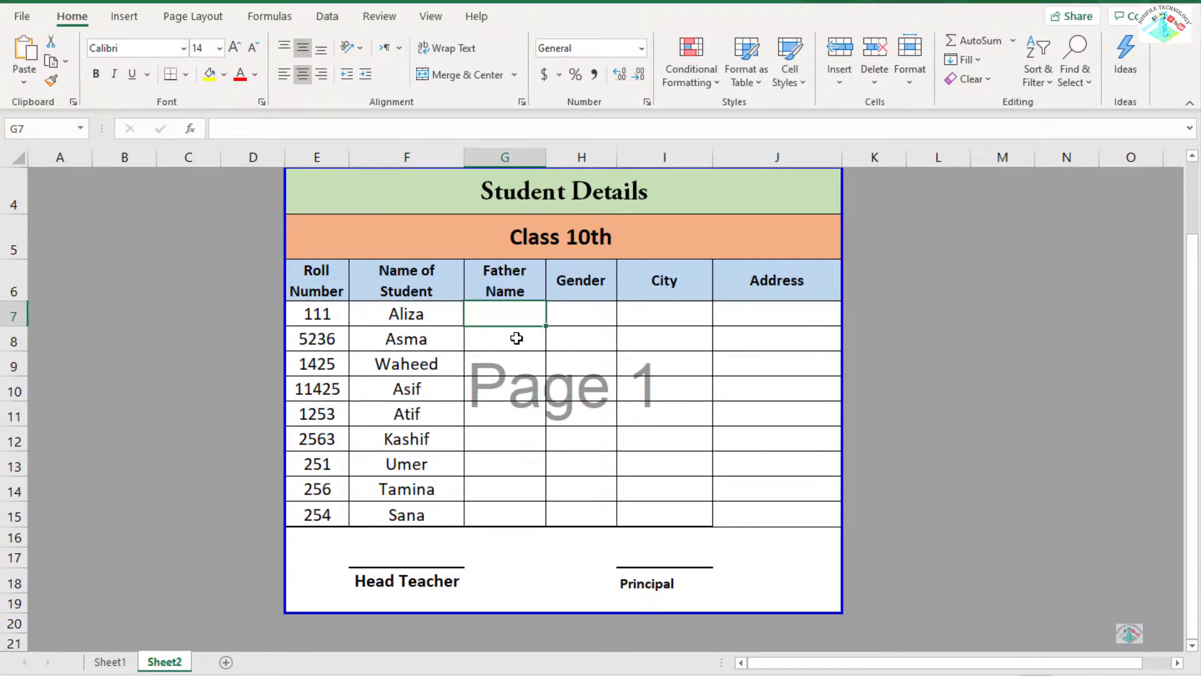
text(Asif)
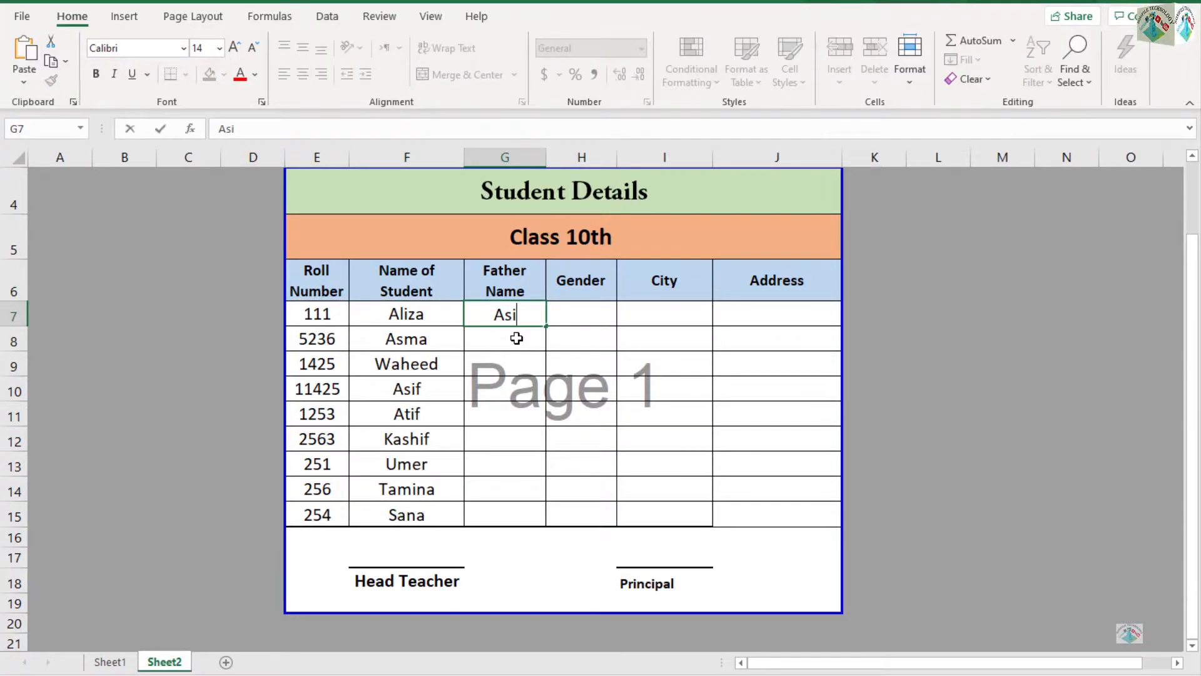
key(Return)
text(Aslan)
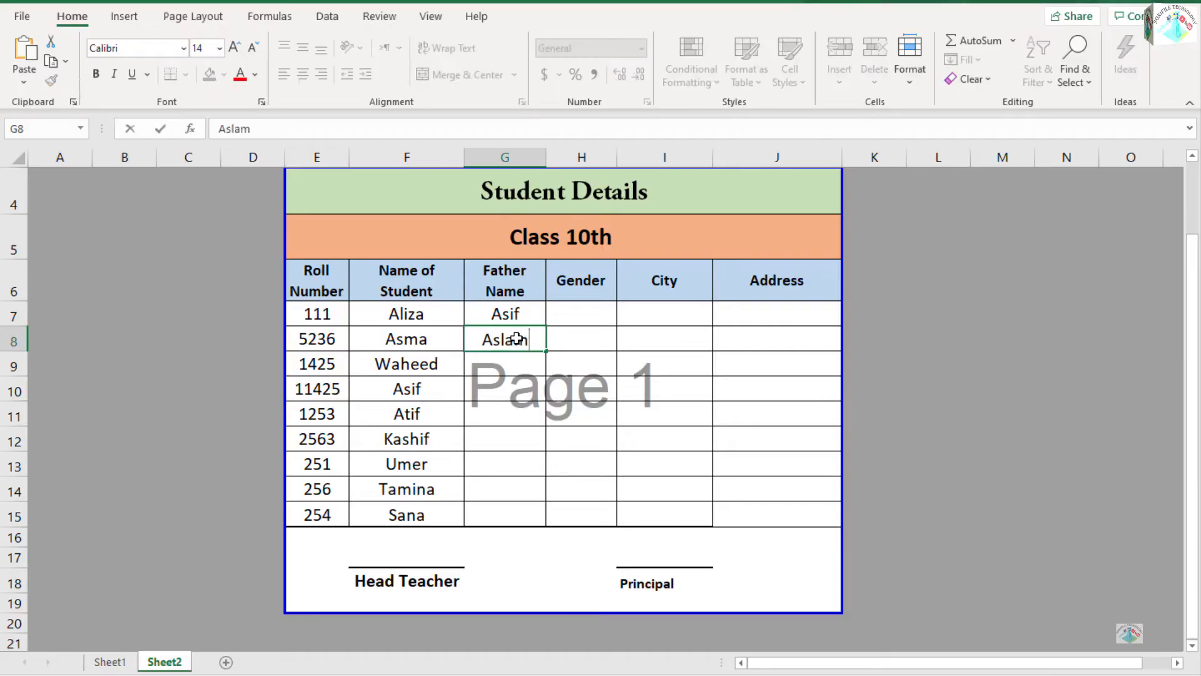
key(Return)
text(Hameed)
key(Return)
text(Kashif)
key(Return)
text(Nazir)
key(Return)
text(Ali)
key(Return)
text(Anjum)
key(Return)
text(Shoukat)
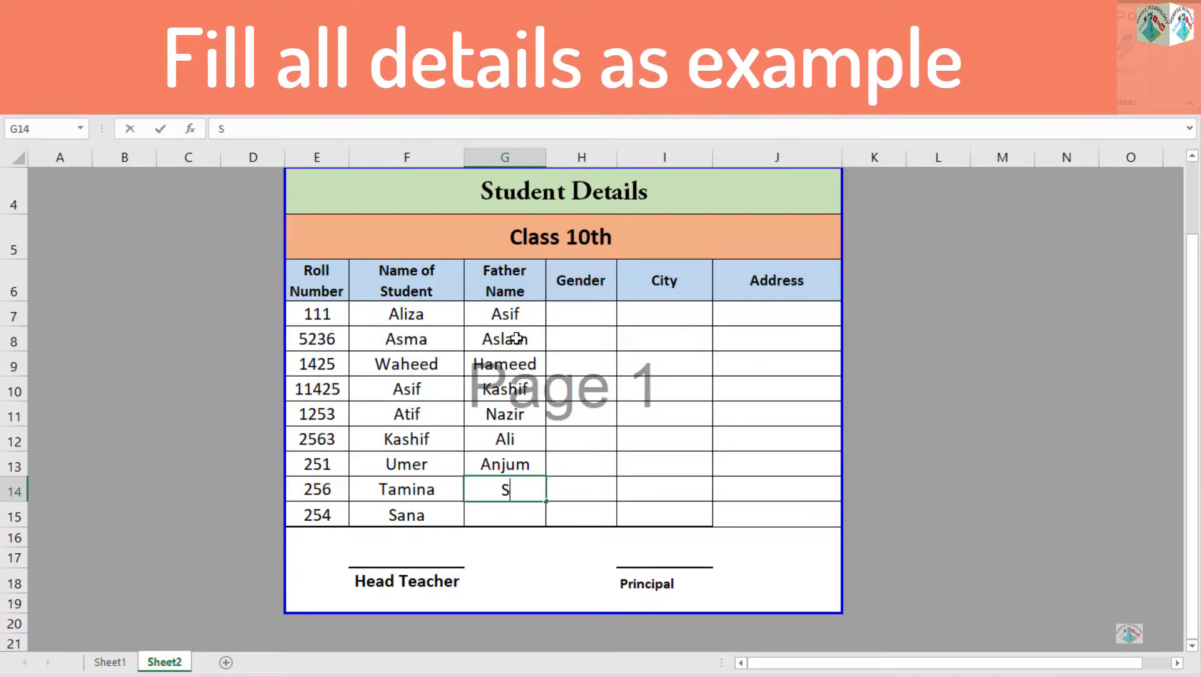
key(Return)
text(Saleem)
key(Return)
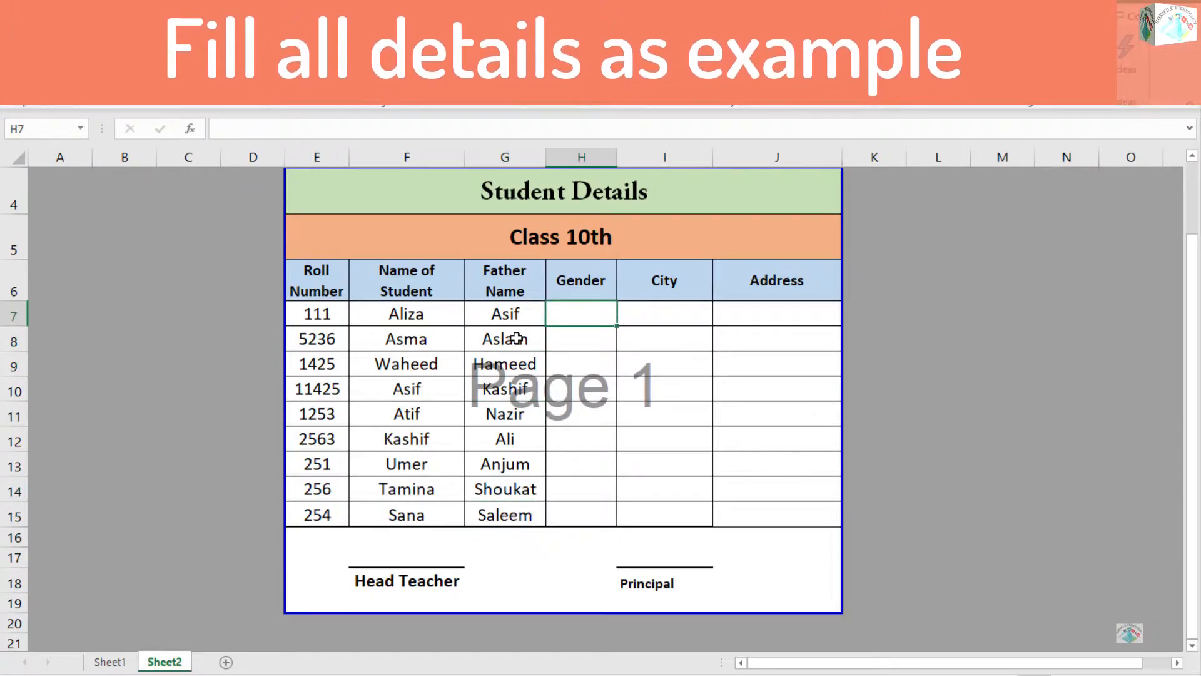
Fill the Gender column with Female in H7:H8, Male in H9:H13 and Female in H14:H15.
text(Female)
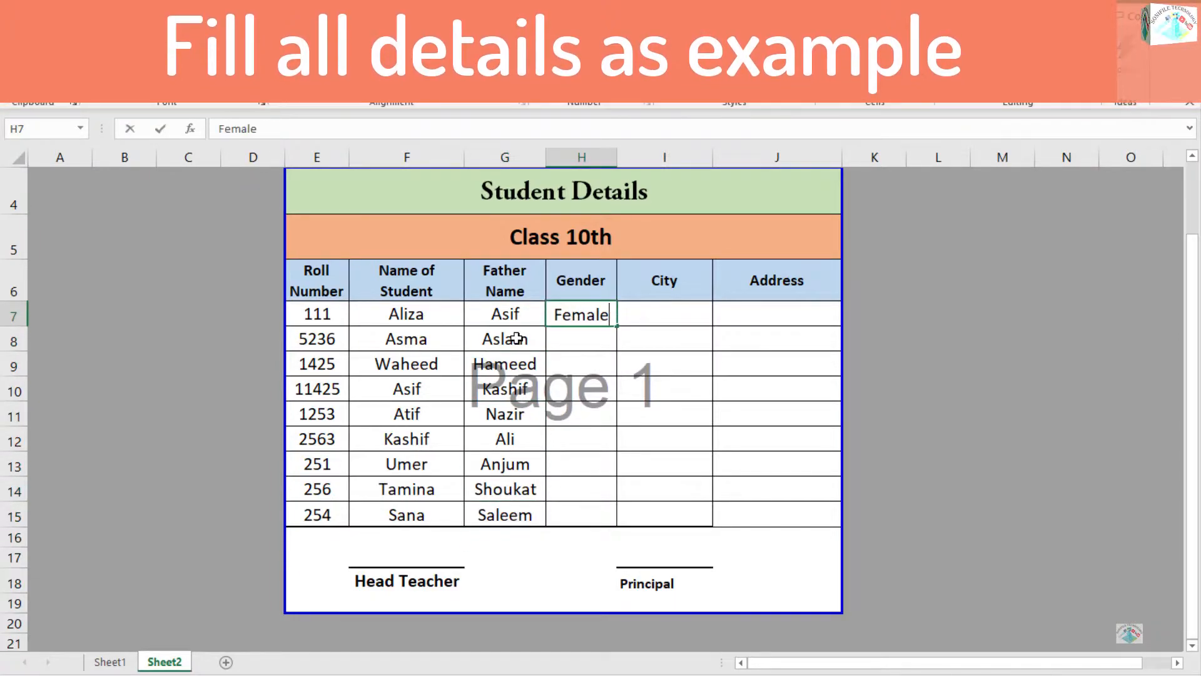
key(Return)
text(female)
key(Return)
text(Male)
key(Return)
text(male)
key(Return)
text(male)
Fill the City column I7:I15 with Lahore, Islamabad, Karachi, Abbottabad, Arif Wala, Lahore, Islamabad, Karachi and Abbottabad.
key(Return)
text(Male)
key(Return)
text(male)
key(Return)
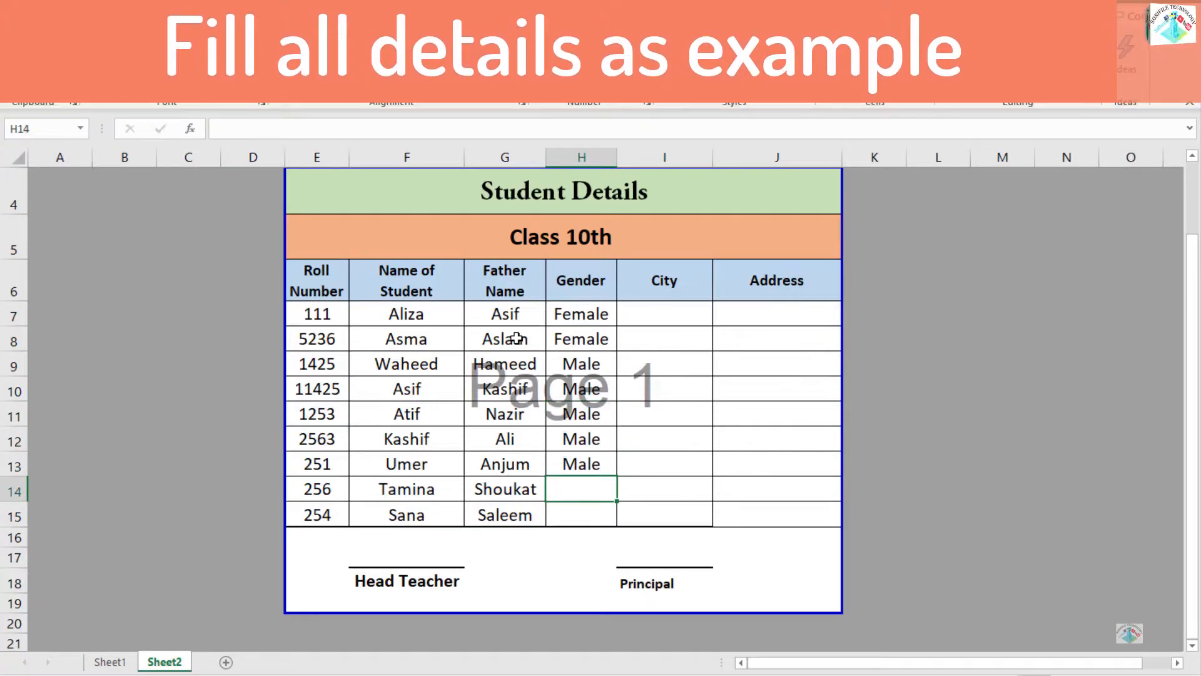
text(Female Female)
text(Lahore)
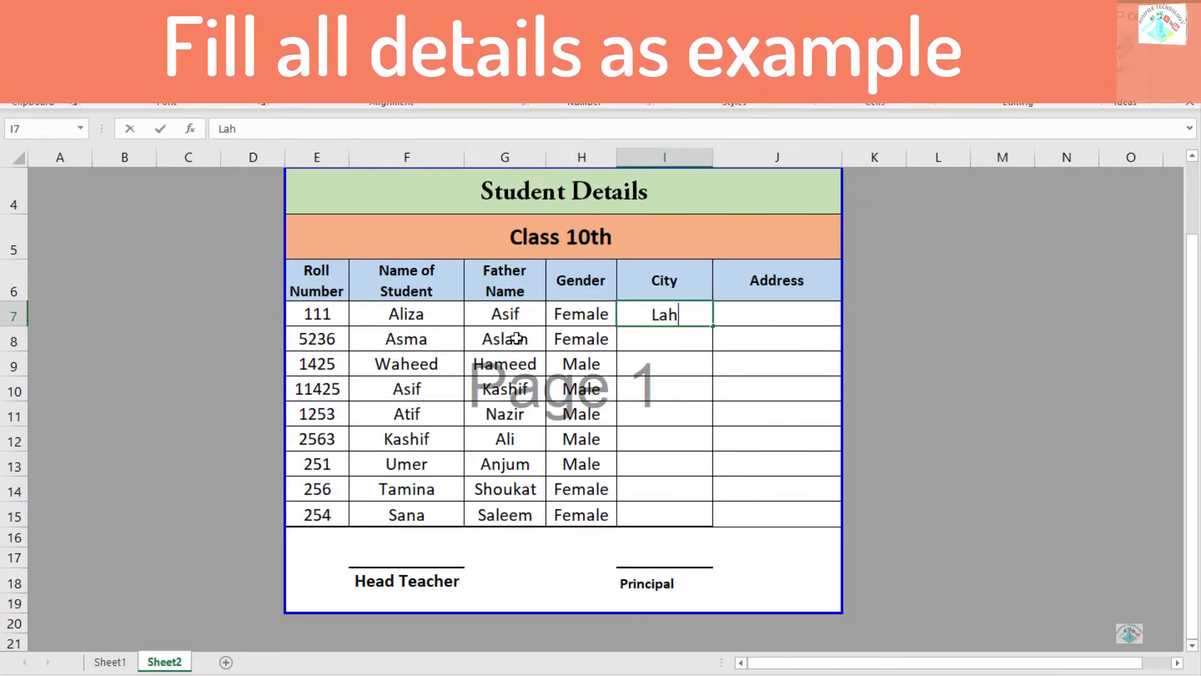
key(Return)
text(Islamabad)
key(Return)
text(Karachi)
key(Return)
text(Abbottabad)
key(Return)
text(Arif Wala)
key(Return)
text(L)
key(Return)
text(Islamabad)
Enter ABC as the address in J7 and fill it down through J15.
key(Return)
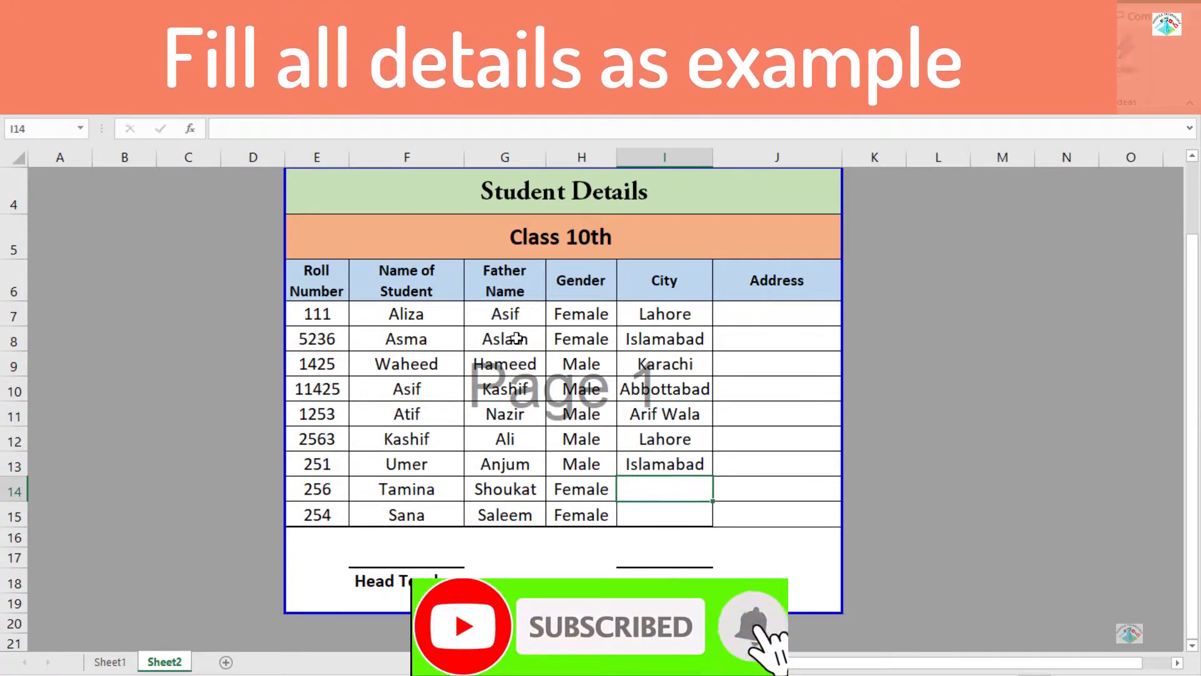
text(Karachi)
key(Return)
text(Abbottabad)
key(Up)
key(Up)
key(Up)
key(Up)
key(Up)
key(Up)
key(Up)
key(Up)
key(Right)
text(ABC)
key(Return)
key(Up)
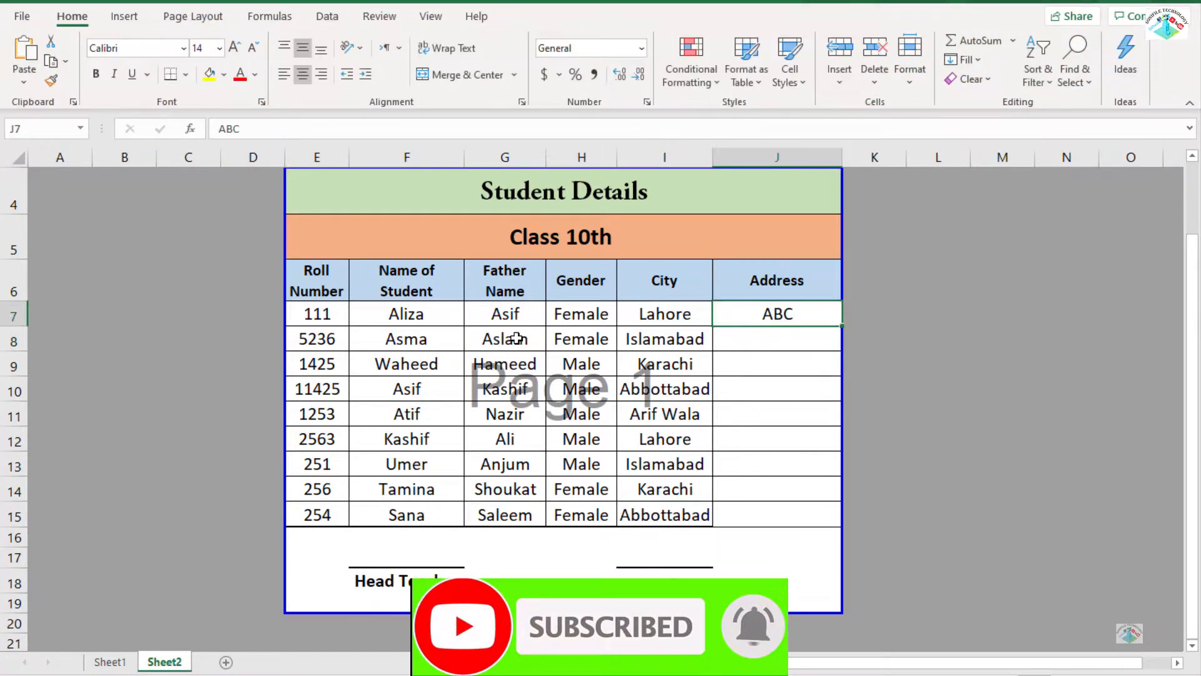
key(shift+Down)
key(shift+Down)
key(shift+Down)
key(shift+Down)
key(shift+Down)
key(shift+Down)
key(shift+Down)
key(shift+Down)
key(ctrl+d)
key(Down)
key(Down)
key(Left)
key(Left)
key(Right)
key(Left)
key(Left)
key(Left)
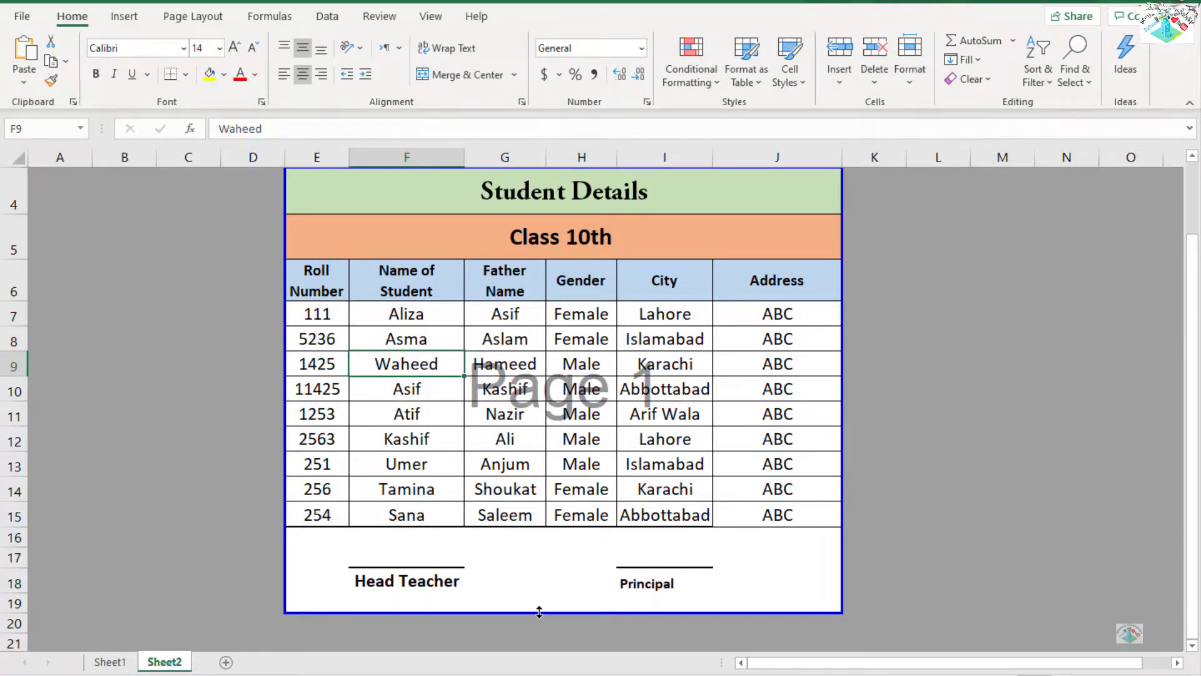
Clear the student names in F7:F15 on Sheet1.
click(110, 662)
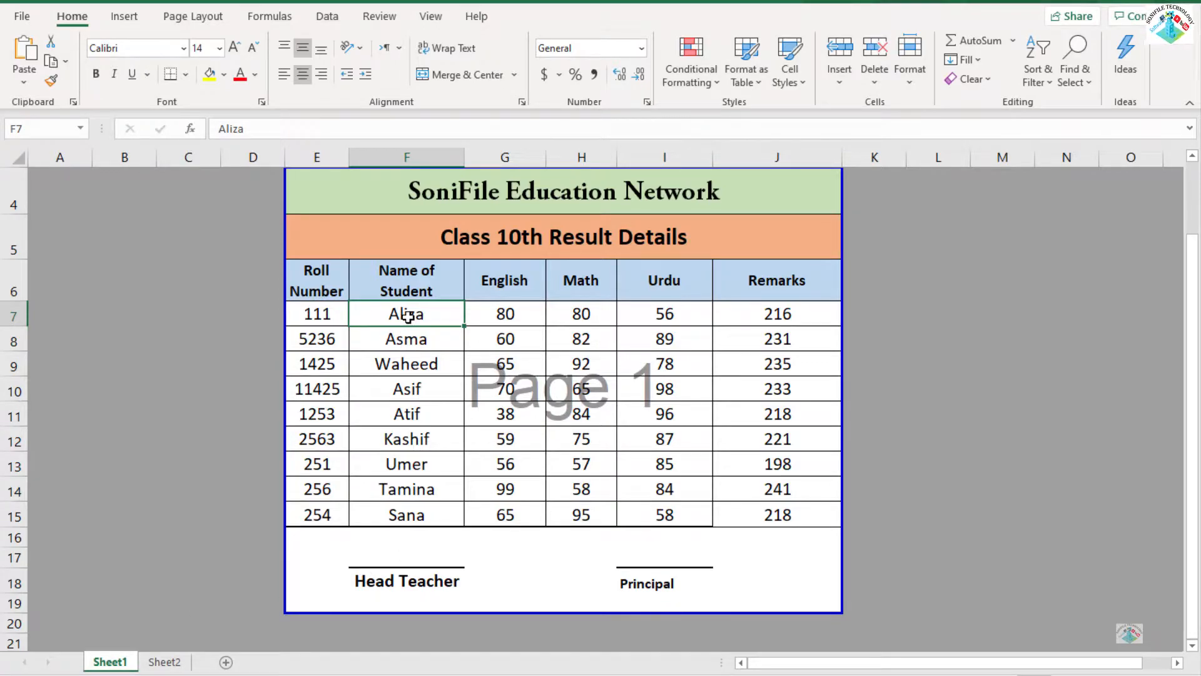
key(shift+Down)
key(shift+Down)
key(shift+Down)
key(shift+Down)
key(shift+Down)
key(shift+Down)
key(shift+Down)
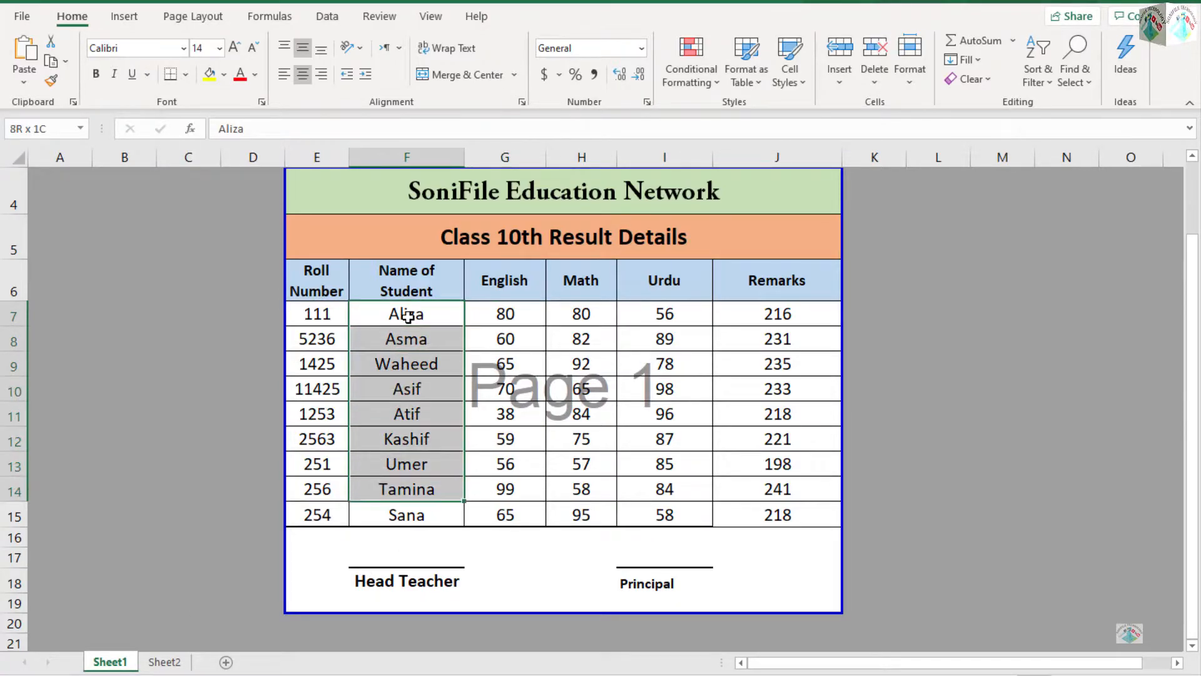
key(shift+Down)
key(Delete)
key(Left)
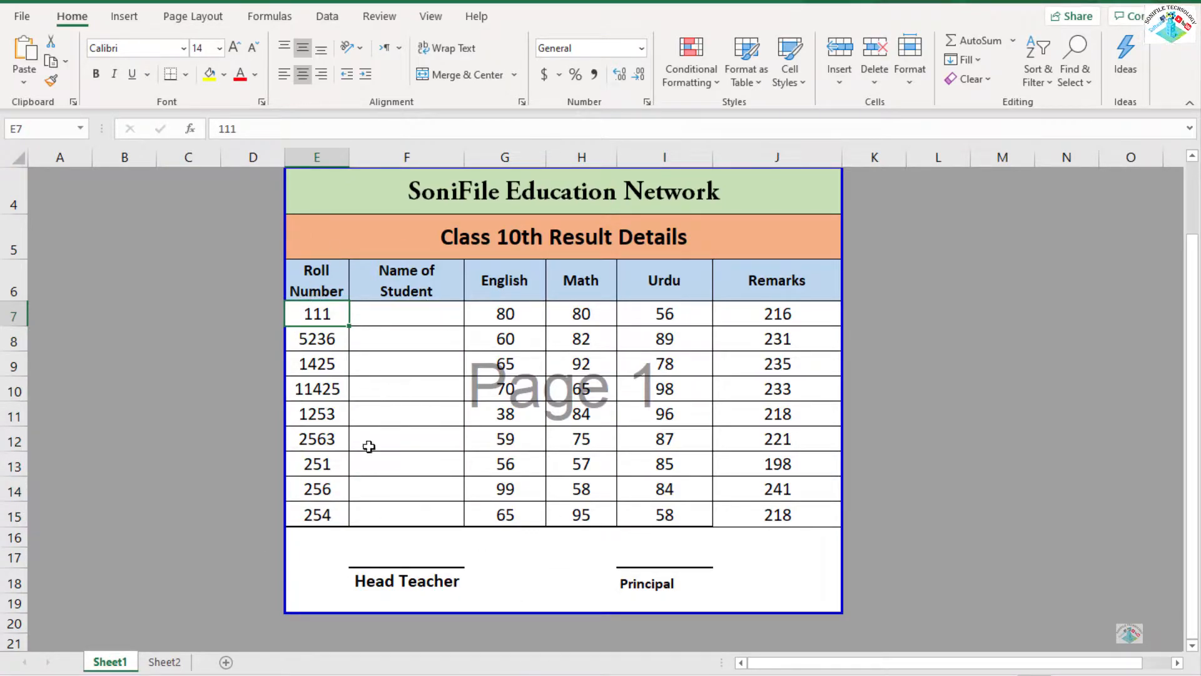
Start a VLOOKUP formula in F7 of Sheet1 with the roll number in E7 as the lookup value.
click(171, 663)
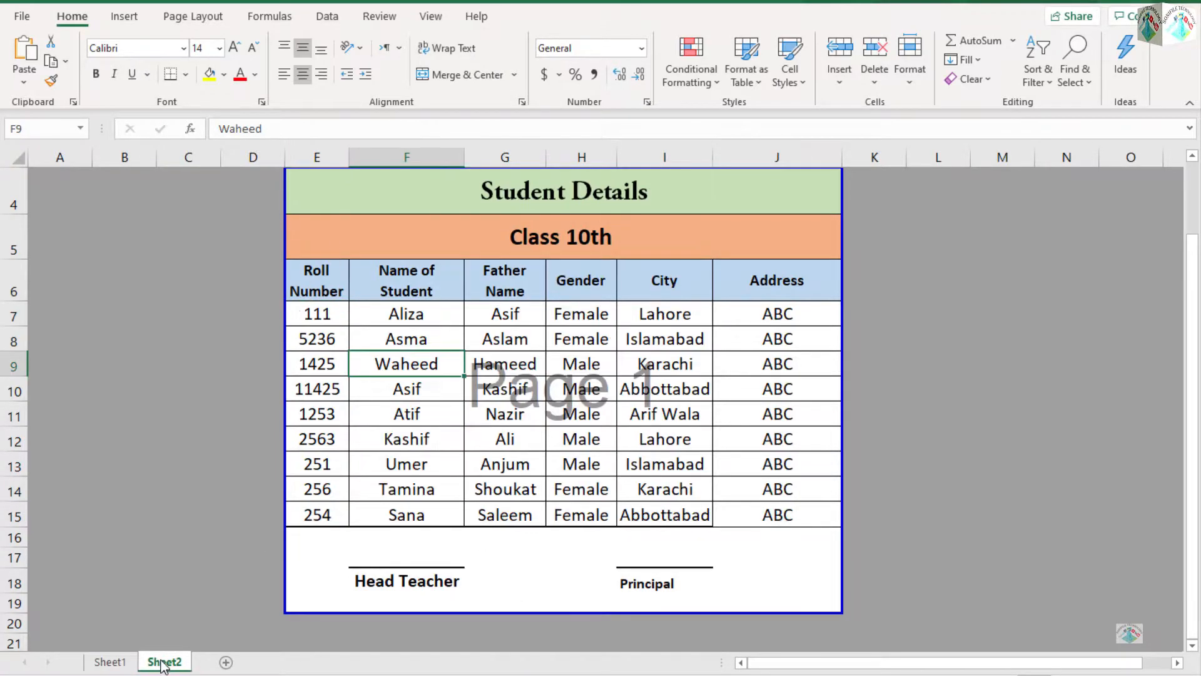
click(111, 662)
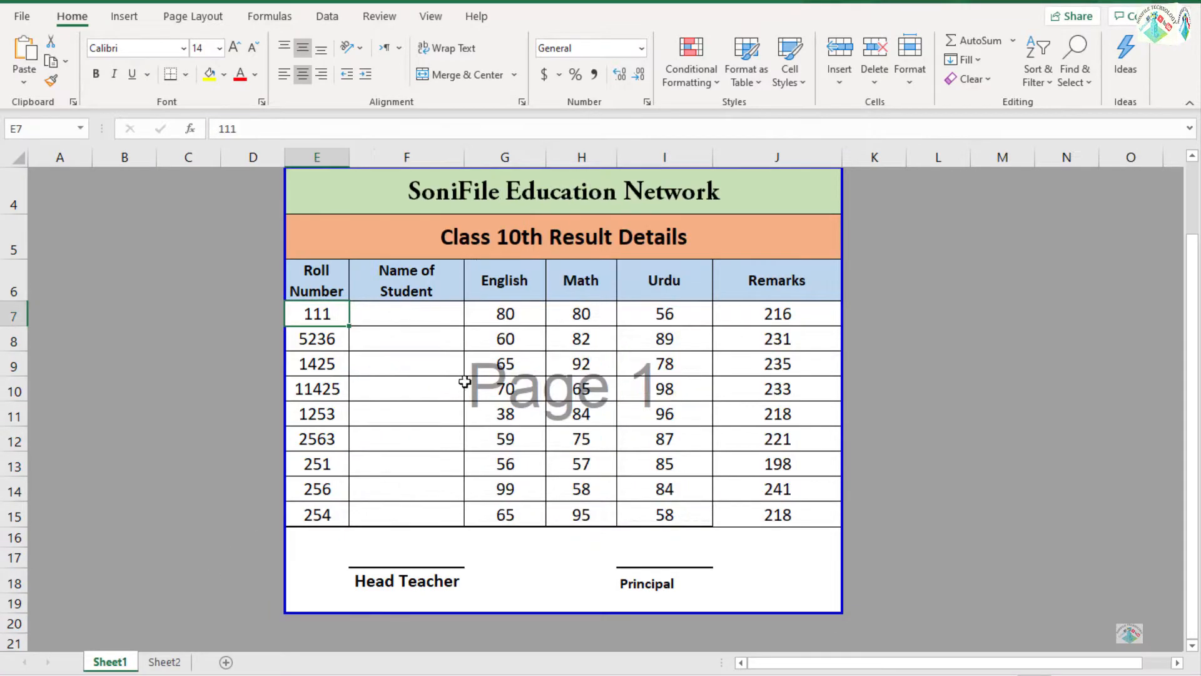
click(401, 315)
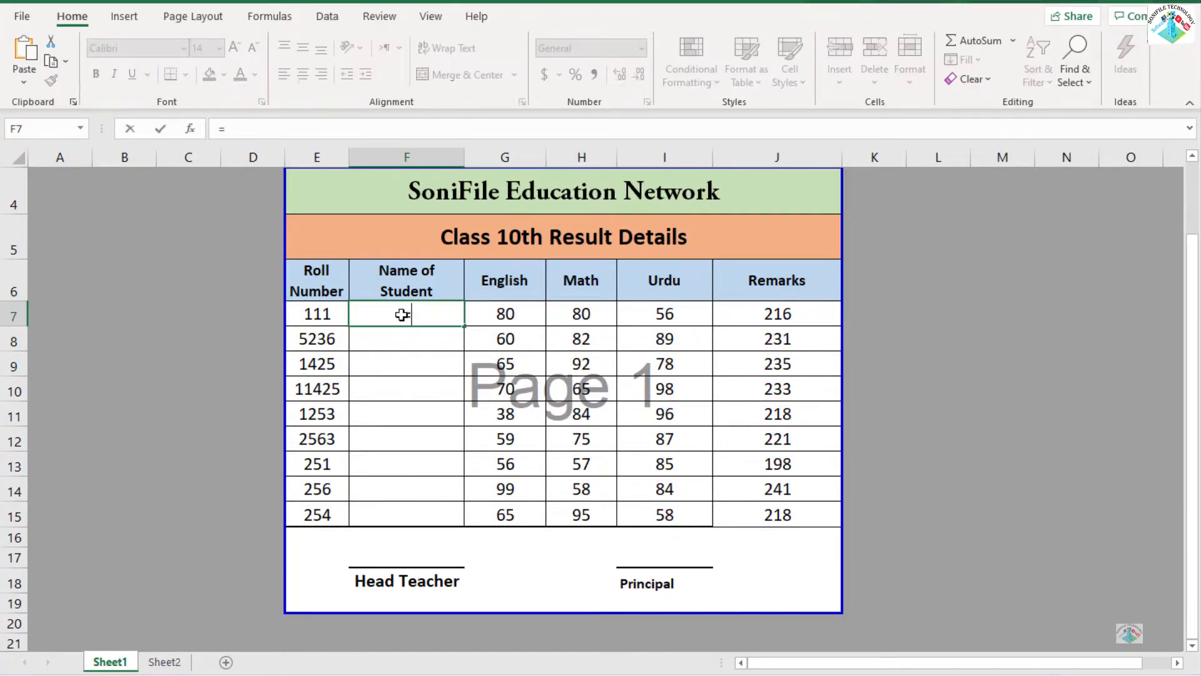
text(=vlo)
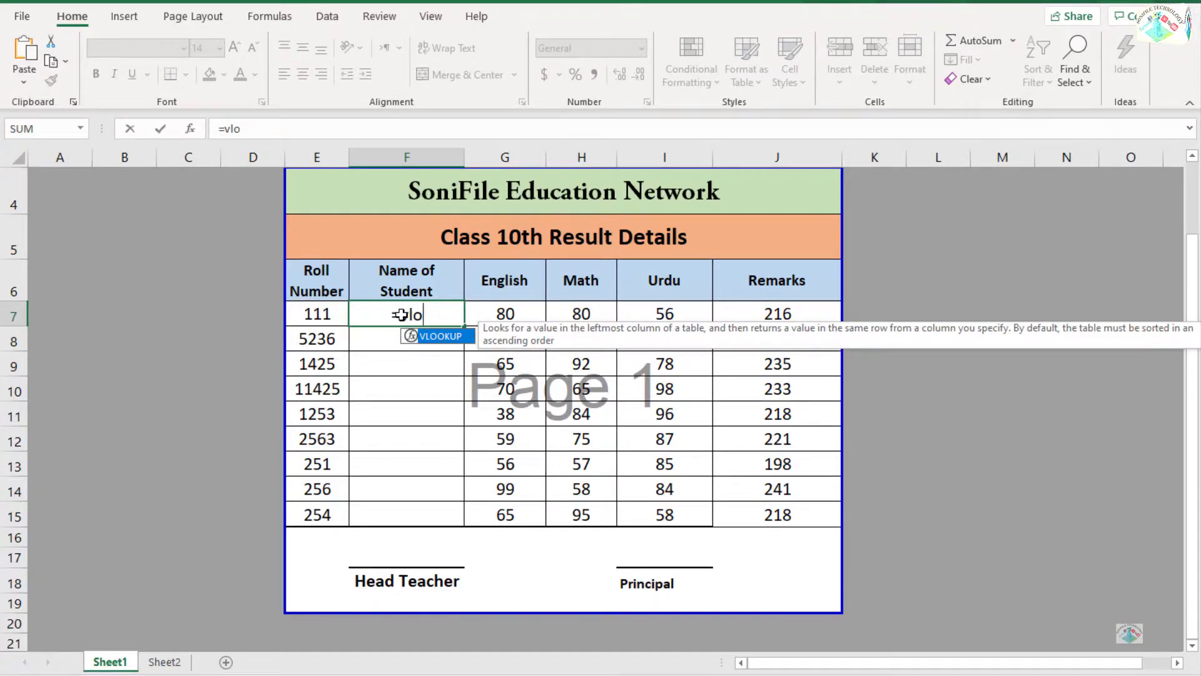
key(Tab)
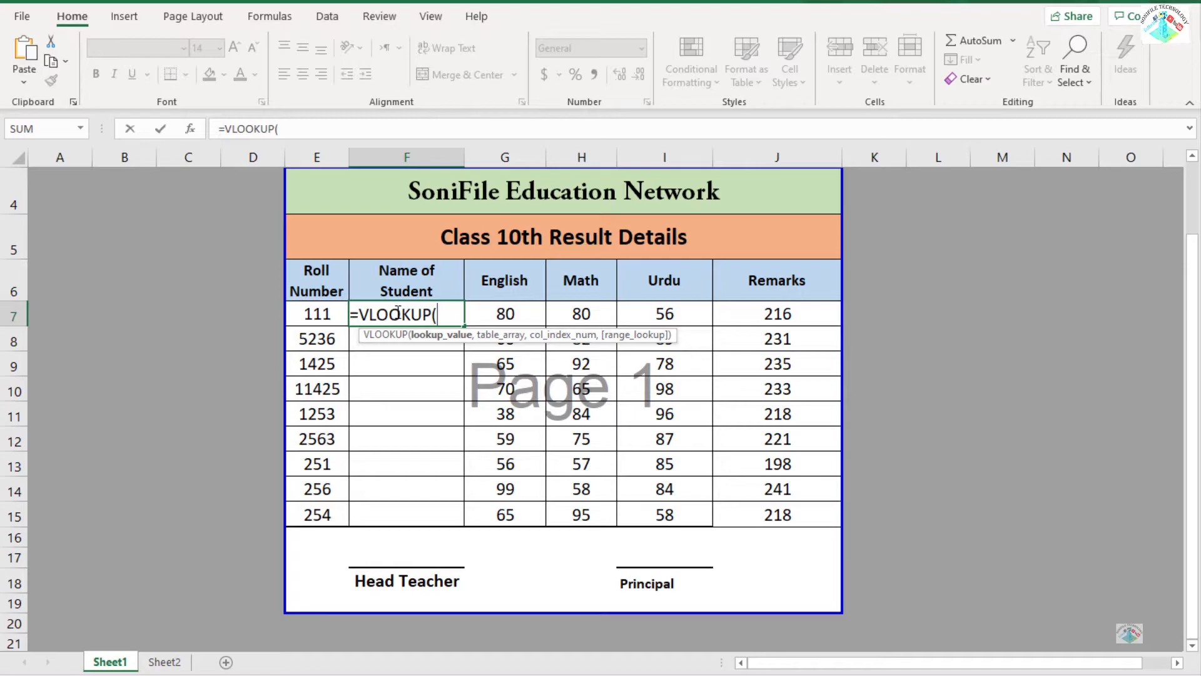
click(324, 314)
text(,)
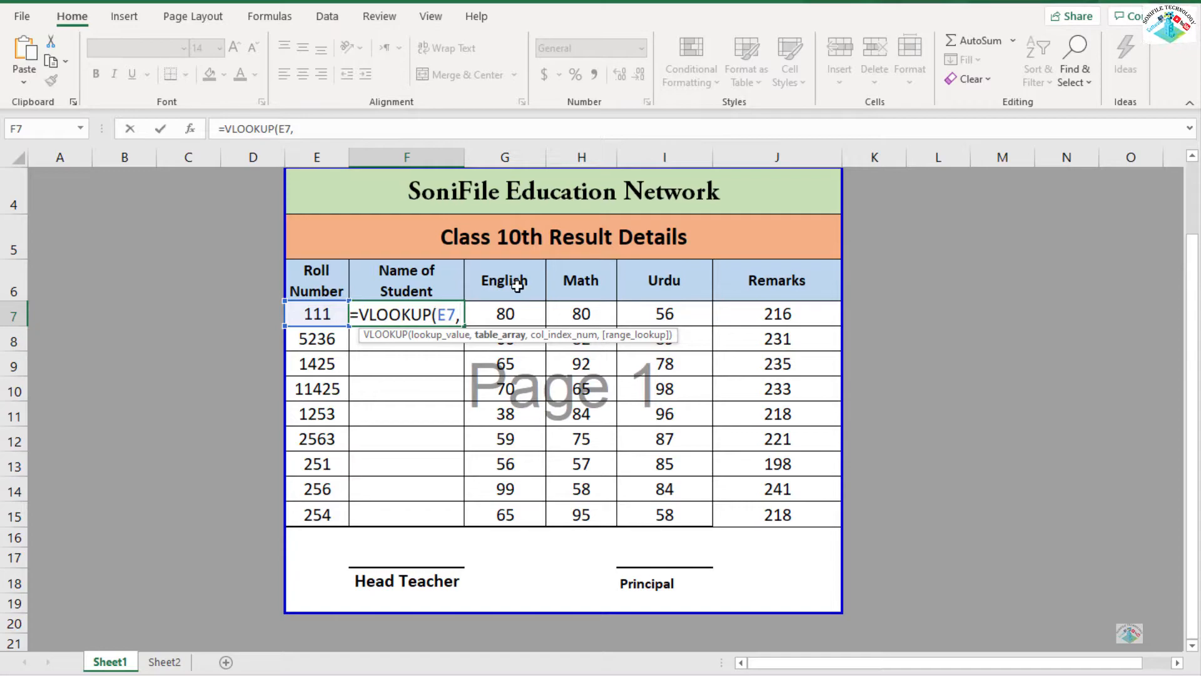
Set the VLOOKUP table array to the student details range E7:J15 on Sheet2.
click(164, 662)
click(320, 314)
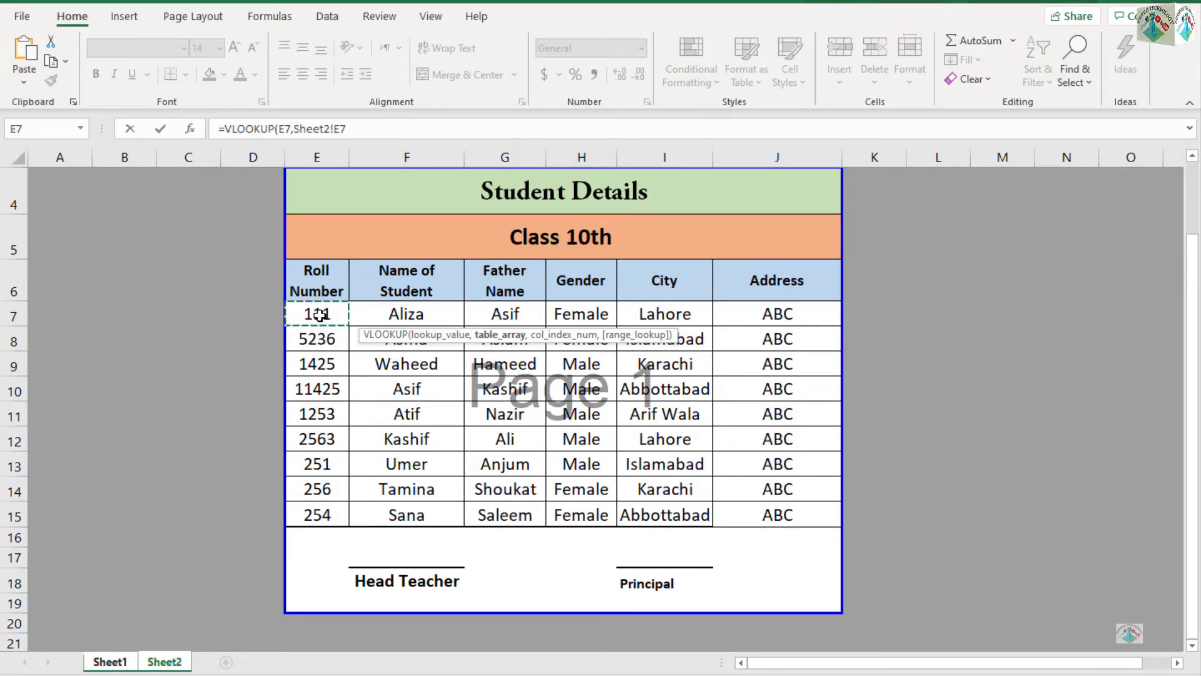
key(shift+Right)
key(shift+Right)
key(shift+Right)
key(shift+Right)
key(shift+Right)
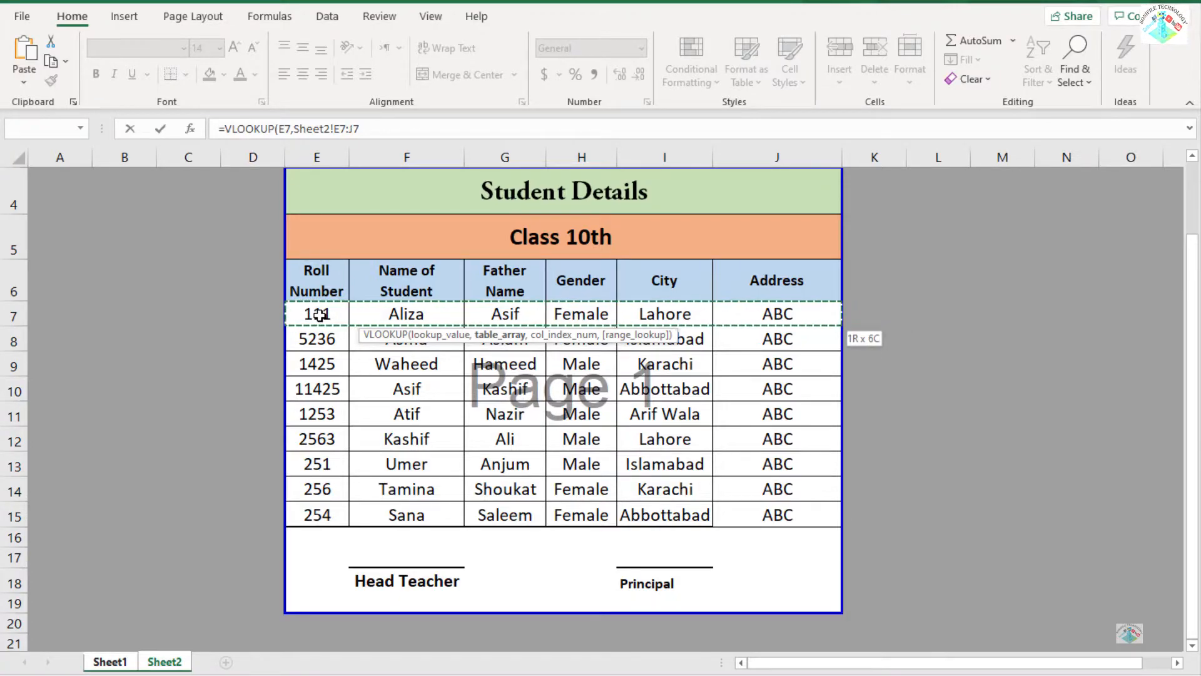
key(shift+Down)
key(shift+Down)
key(shift+Down)
key(shift+Down)
key(shift+Down)
key(shift+Down)
key(shift+Down)
key(shift+Down)
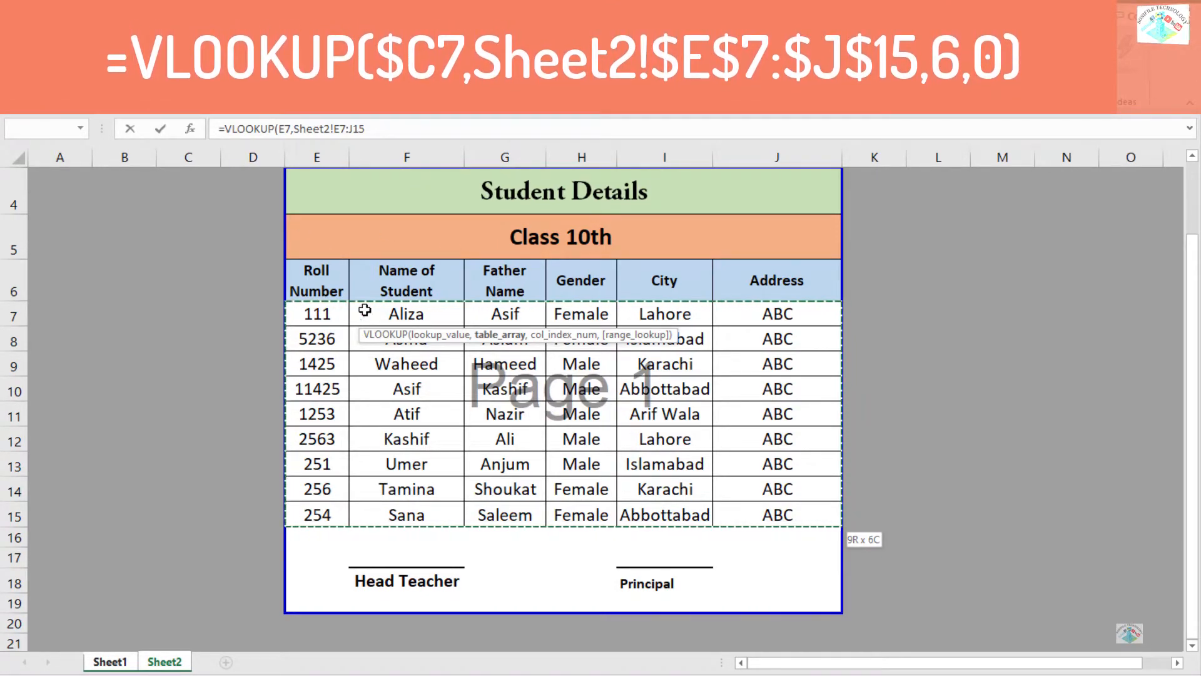
Complete the VLOOKUP formula with column index 2 and 0 for an exact match.
click(382, 127)
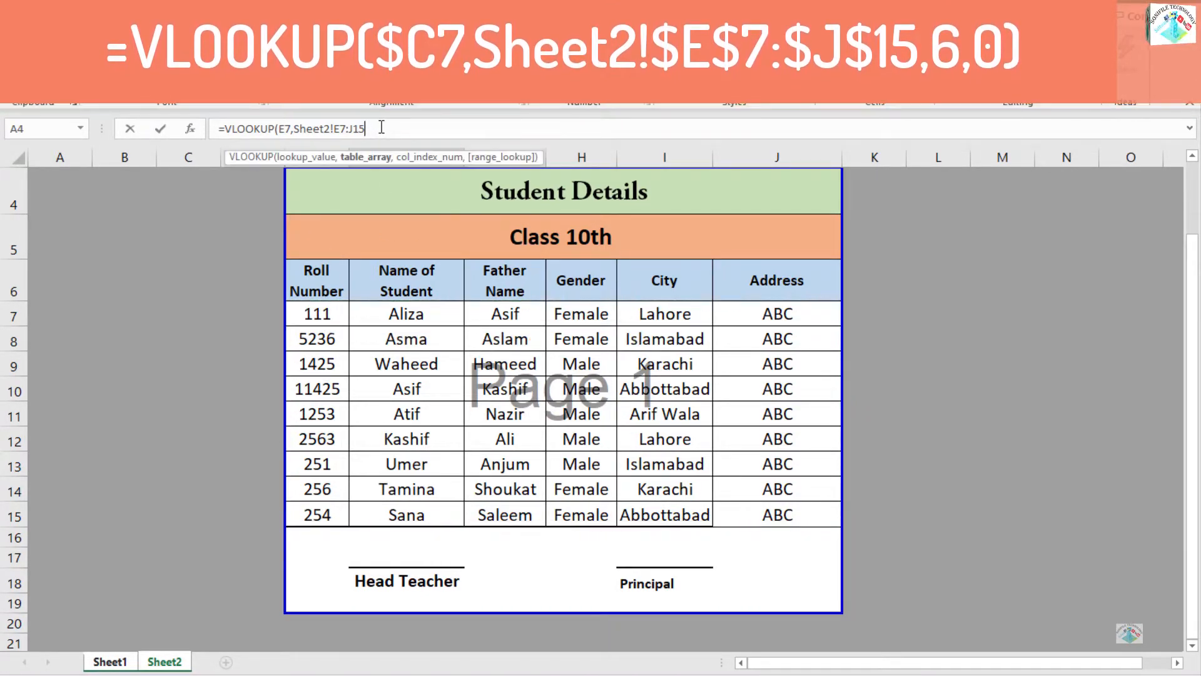
text(,)
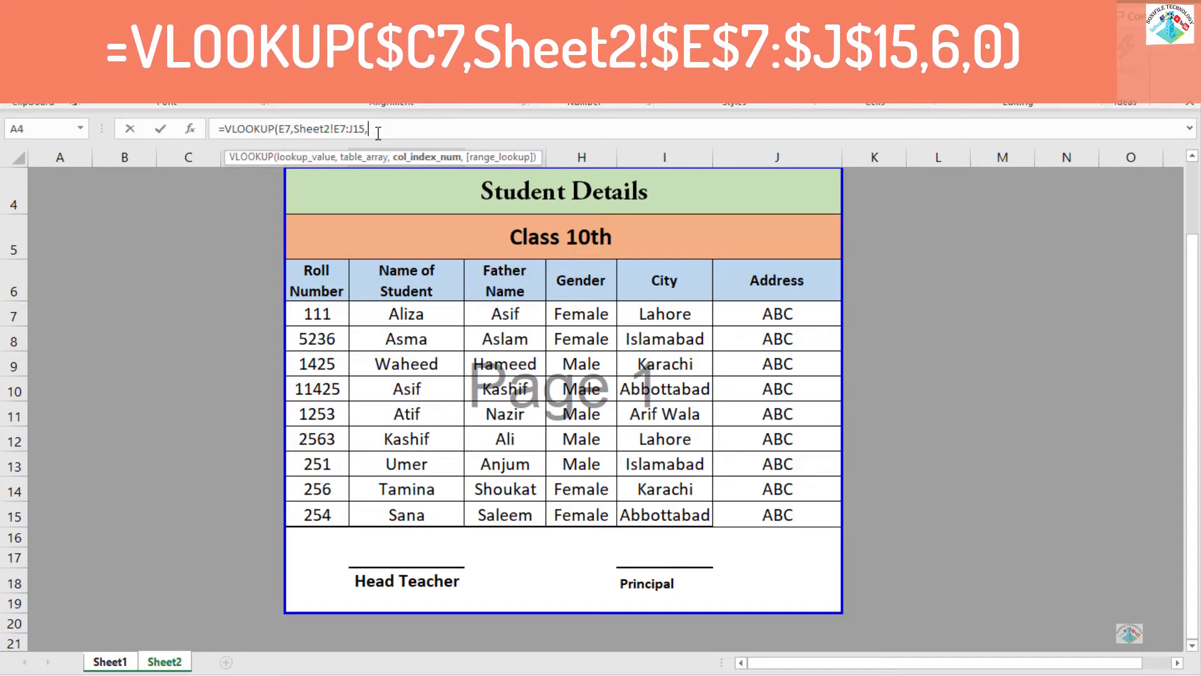
text(2,)
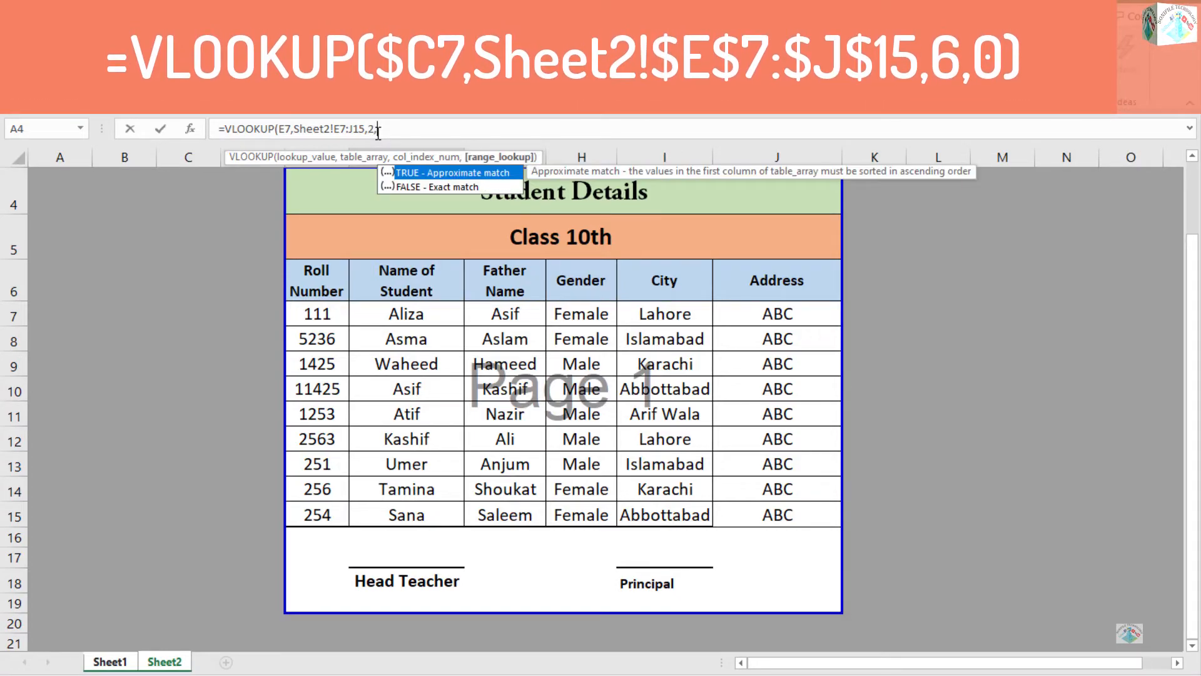
text(0))
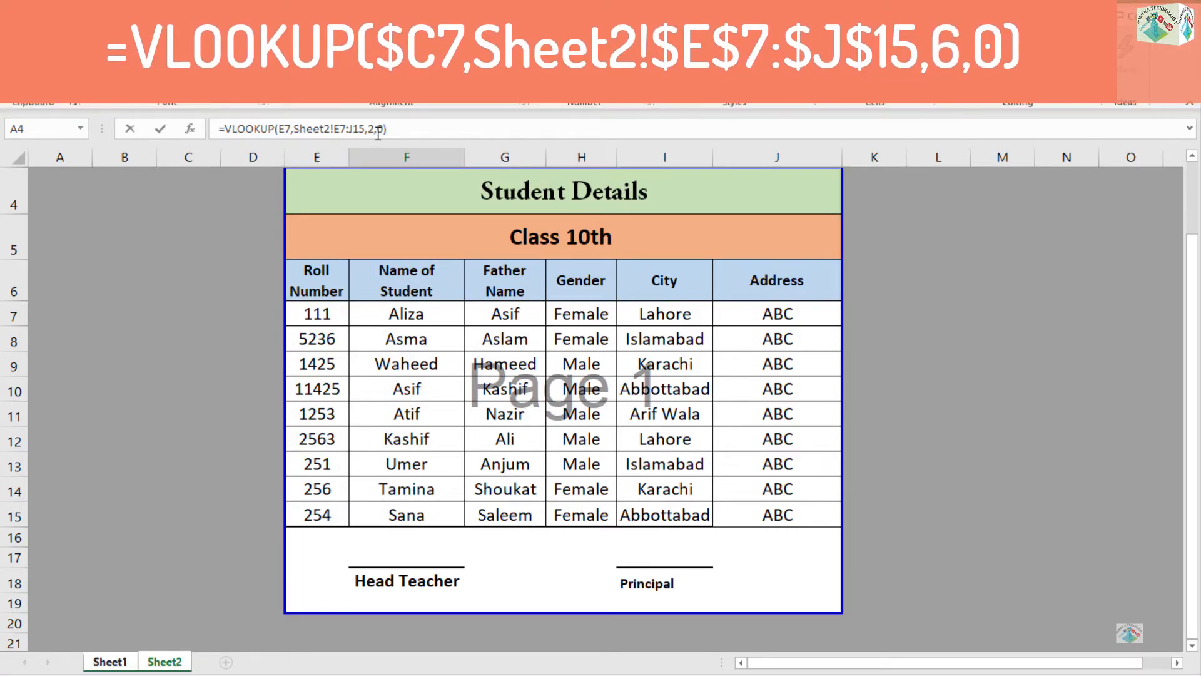
key(Return)
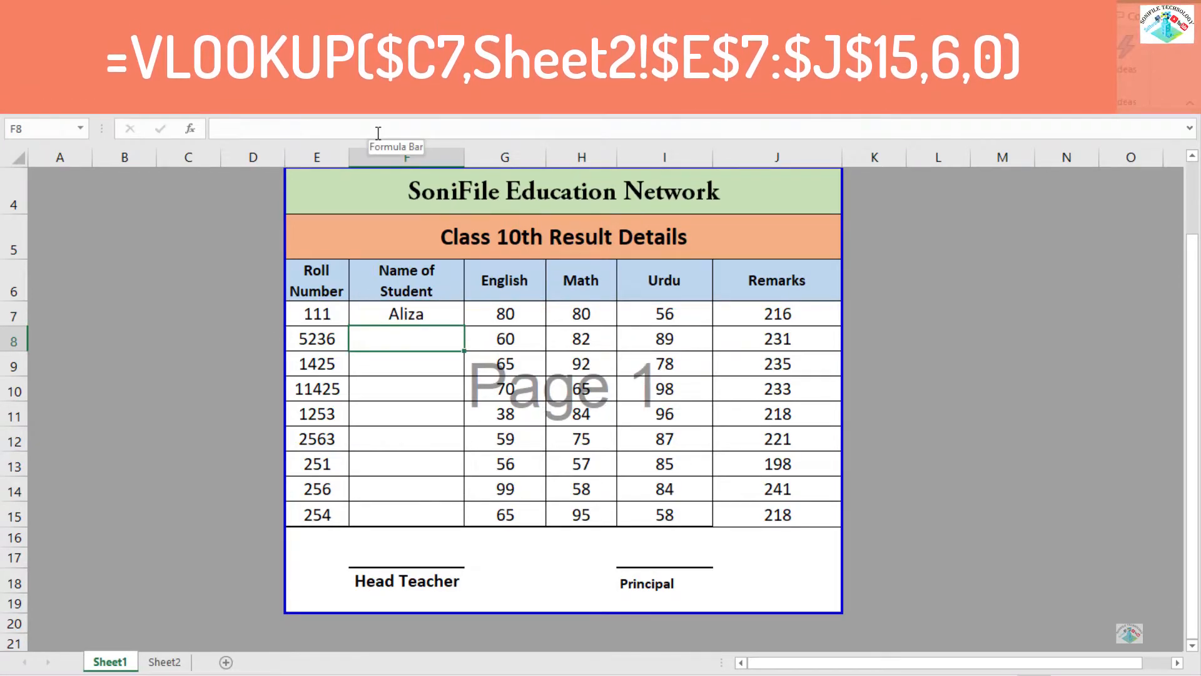
Fill the lookup formula from F7 down to F15 and check the references in the copied formulas.
key(Up)
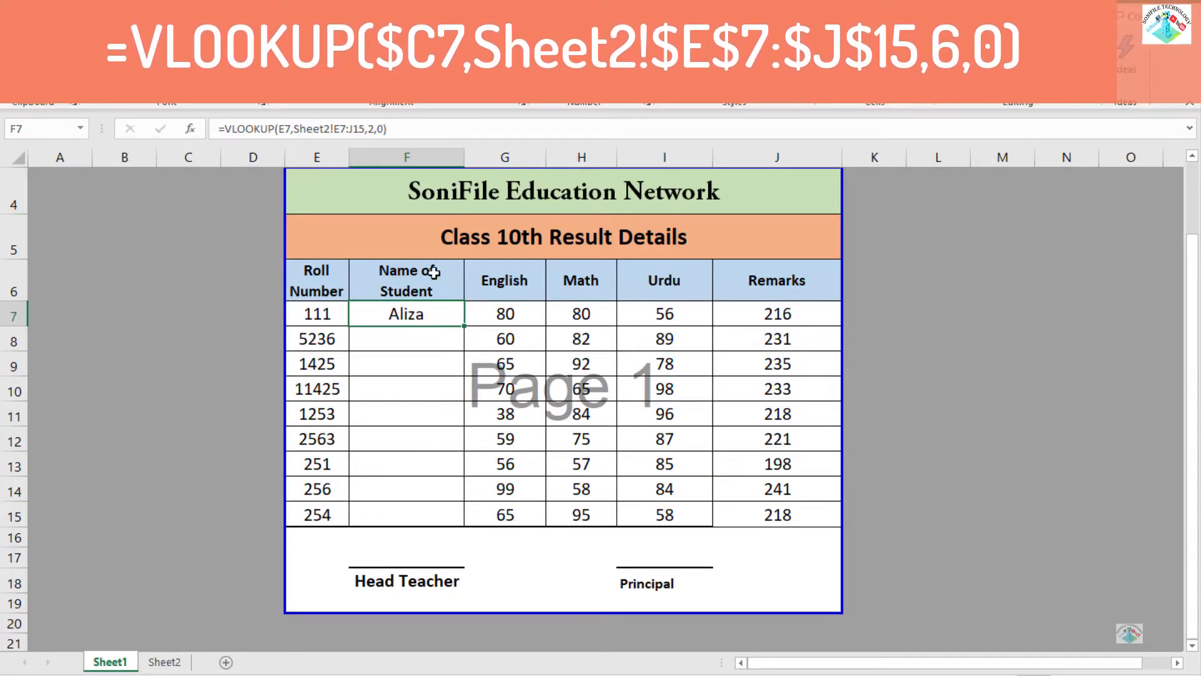
drag(464, 328, 445, 523)
click(413, 340)
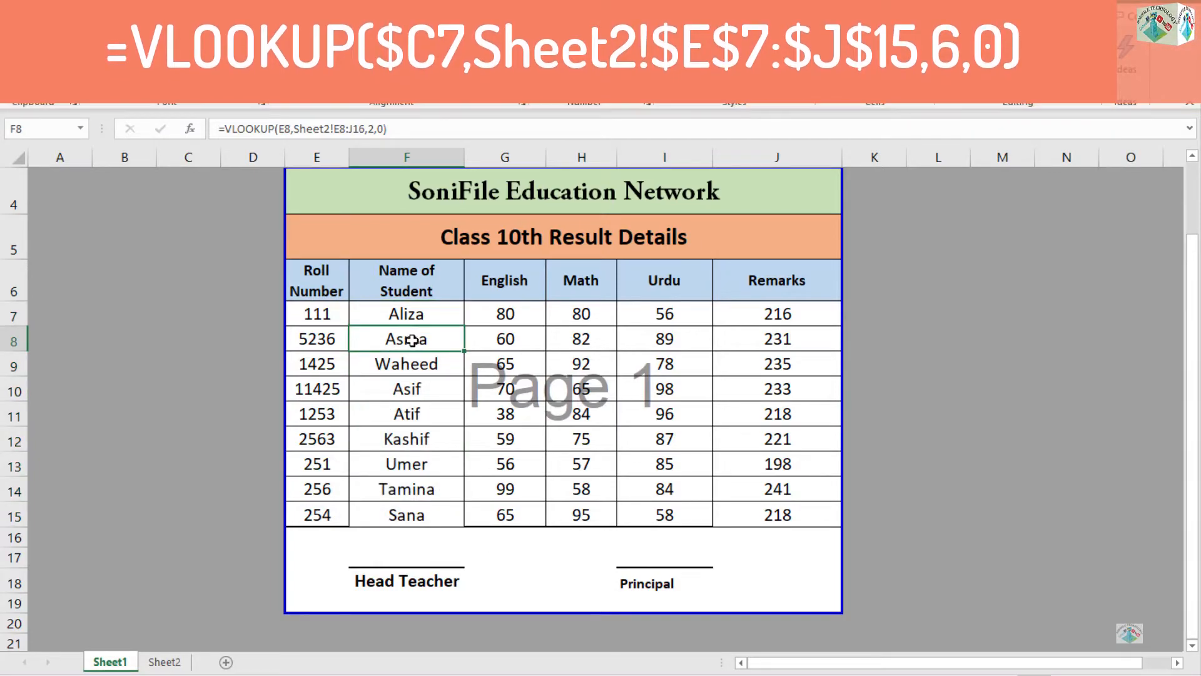
double_click(410, 363)
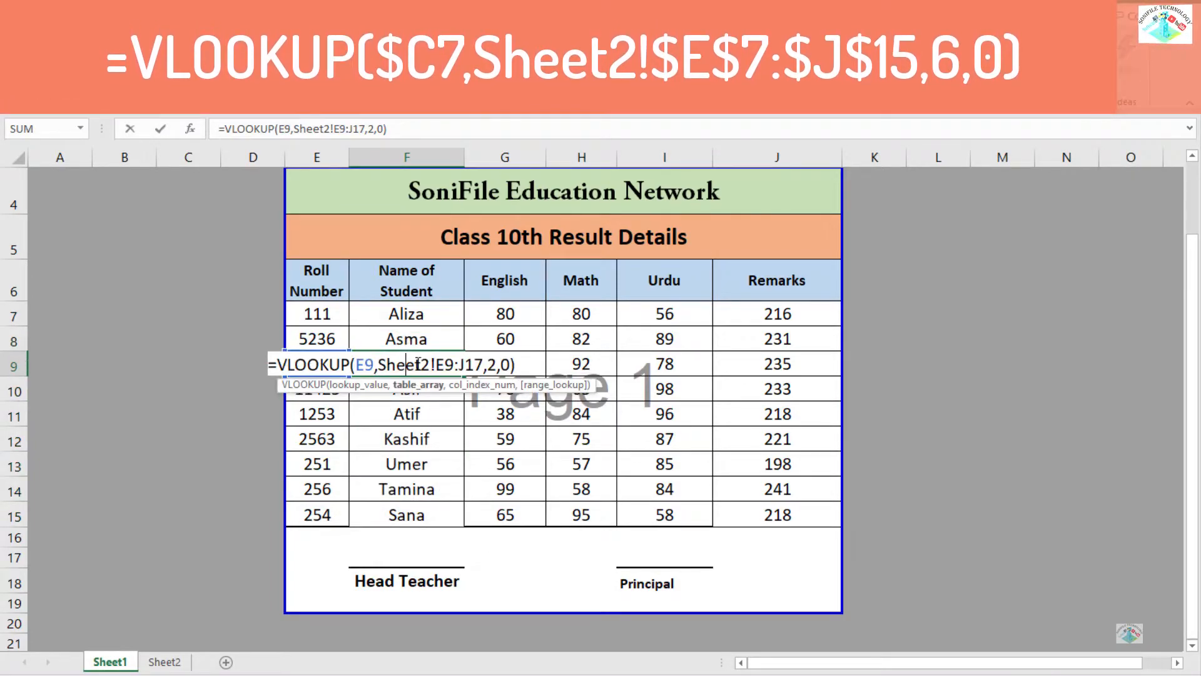
key(Return)
click(436, 311)
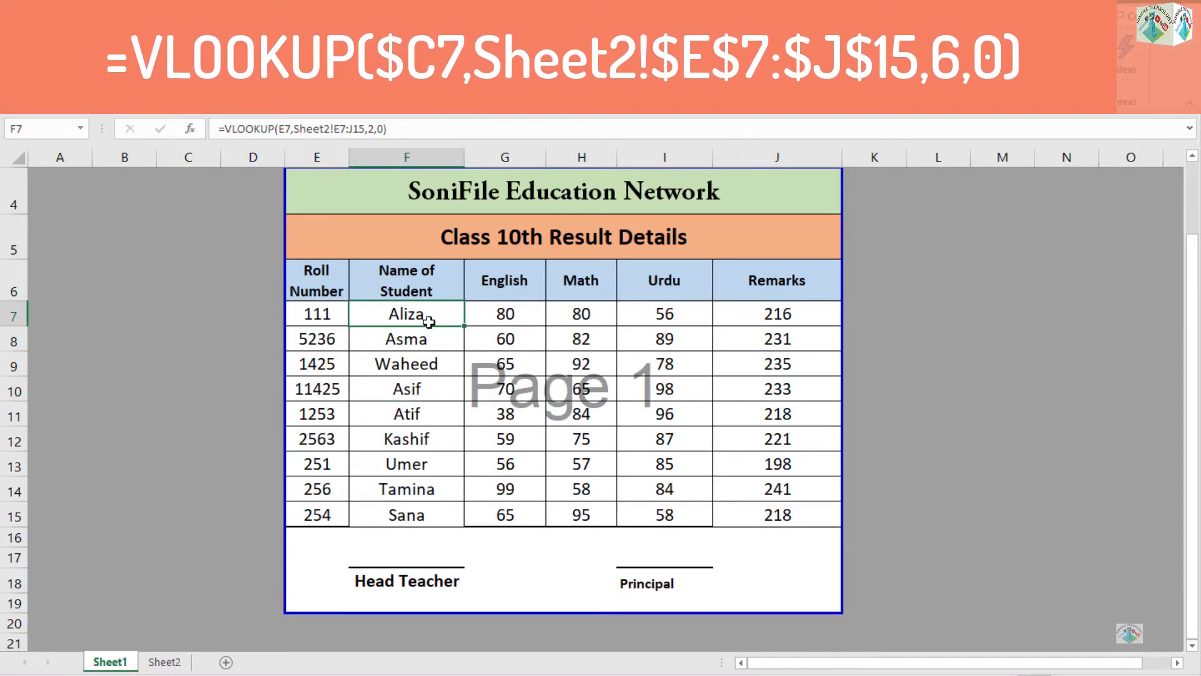
click(425, 374)
click(420, 387)
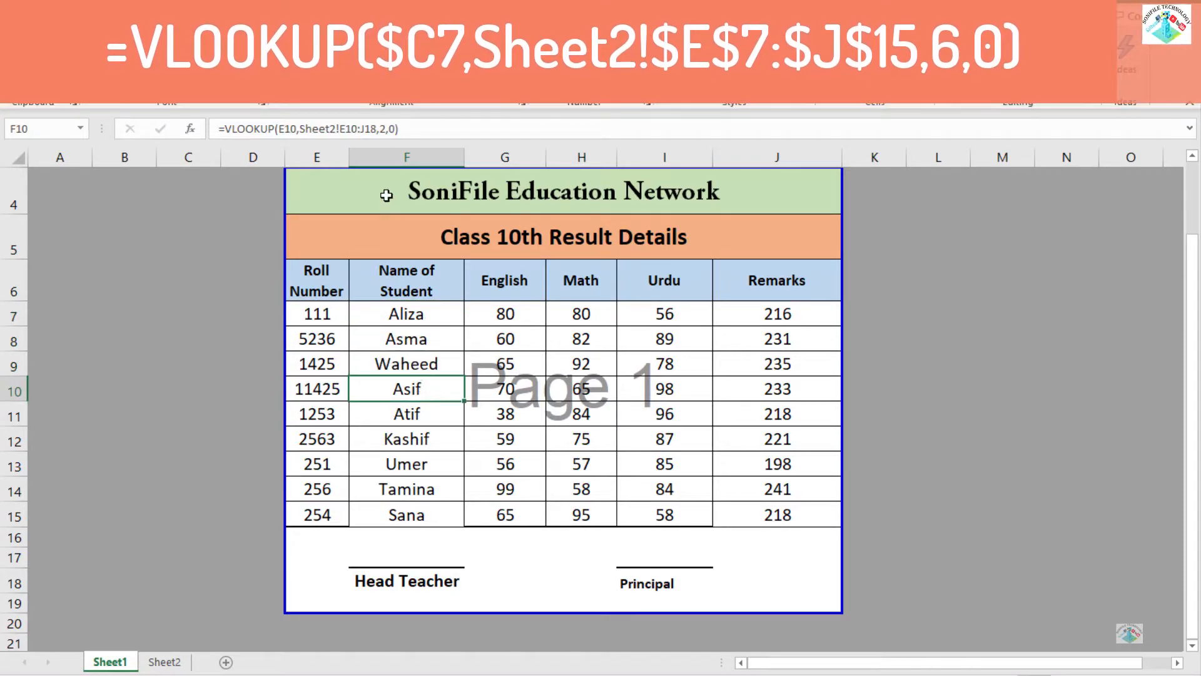
Make the table range in F7's formula absolute as Sheet2!$E$7:$J$15 and fill the formula down to F15.
click(410, 311)
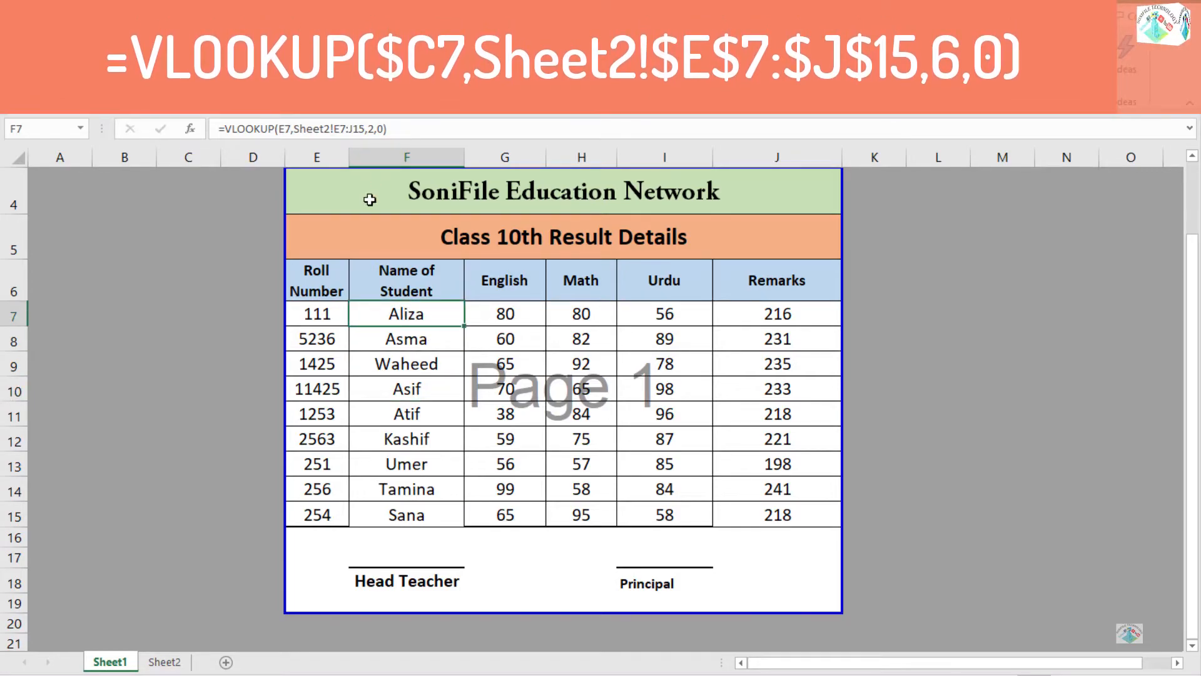
click(338, 131)
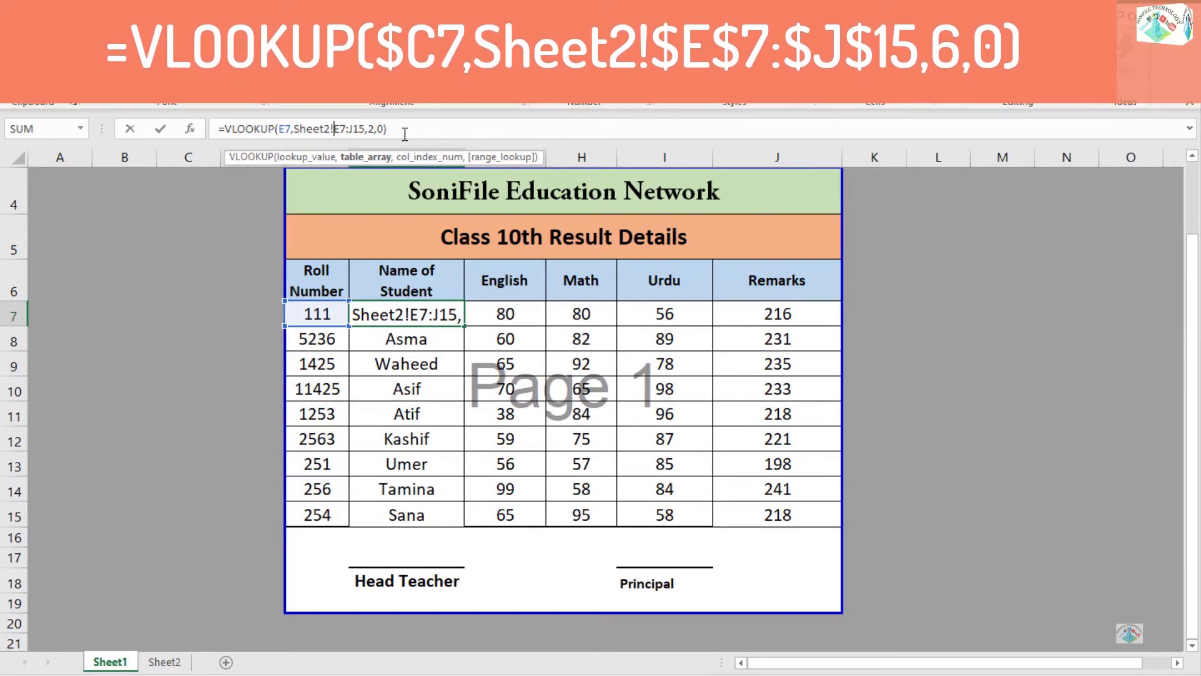
text($)
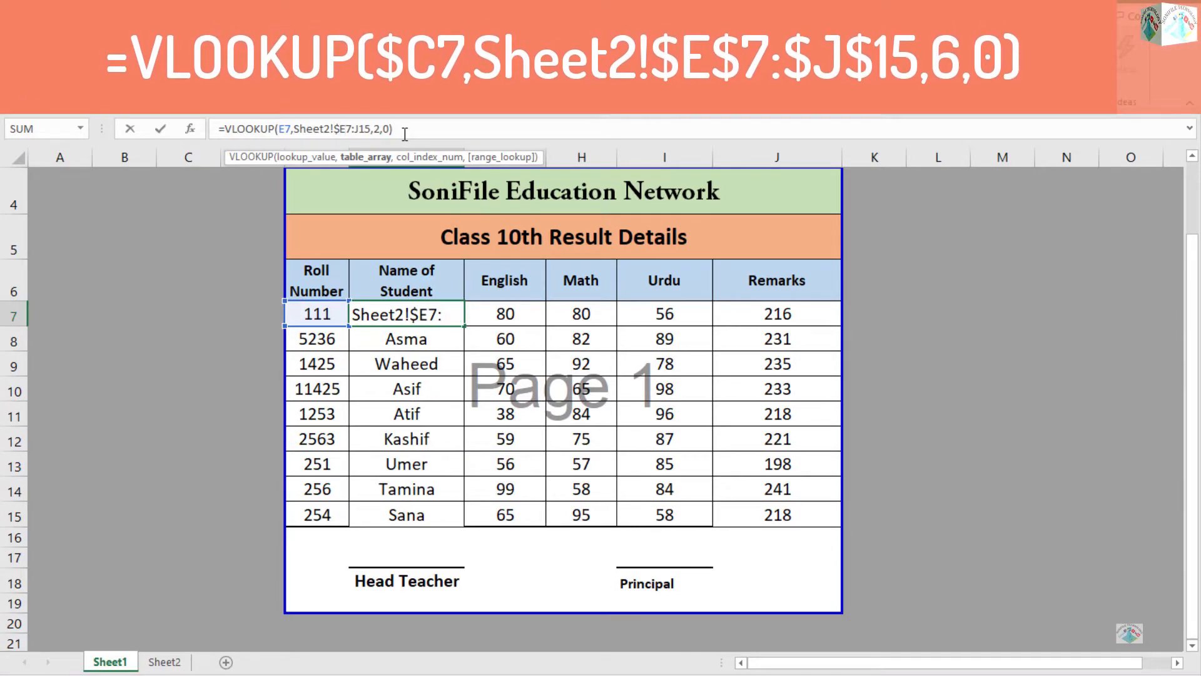
key(Right)
key(Right)
text($)
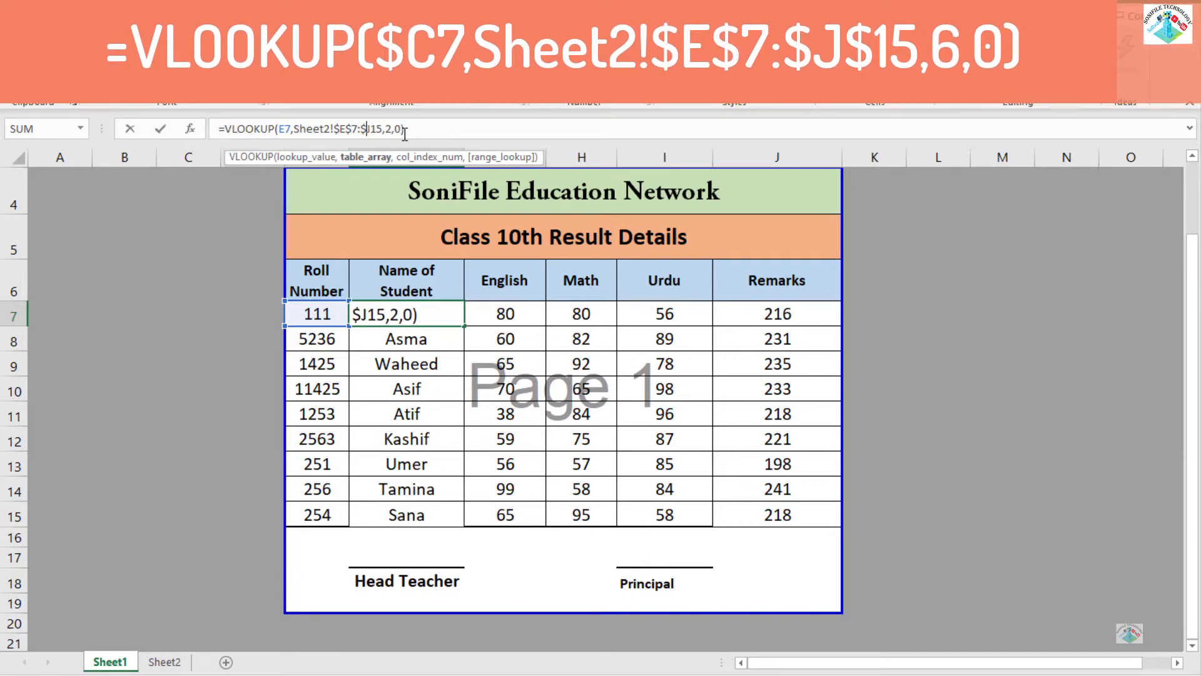
key(Right)
text($)
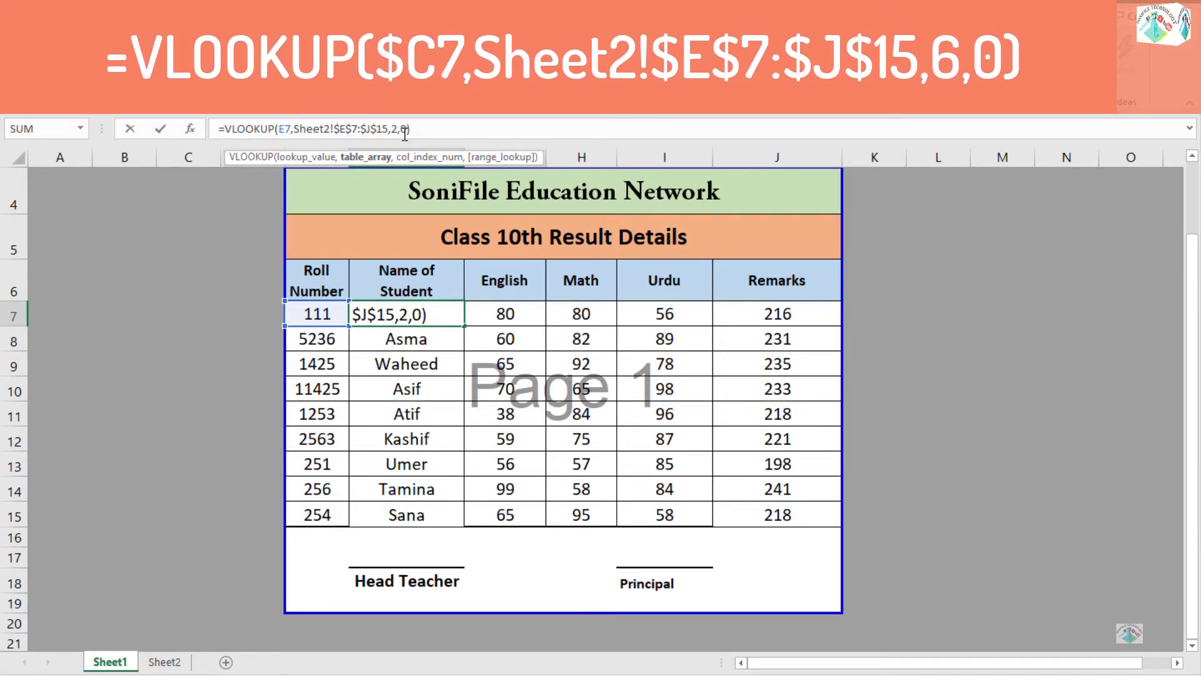
key(ctrl+Return)
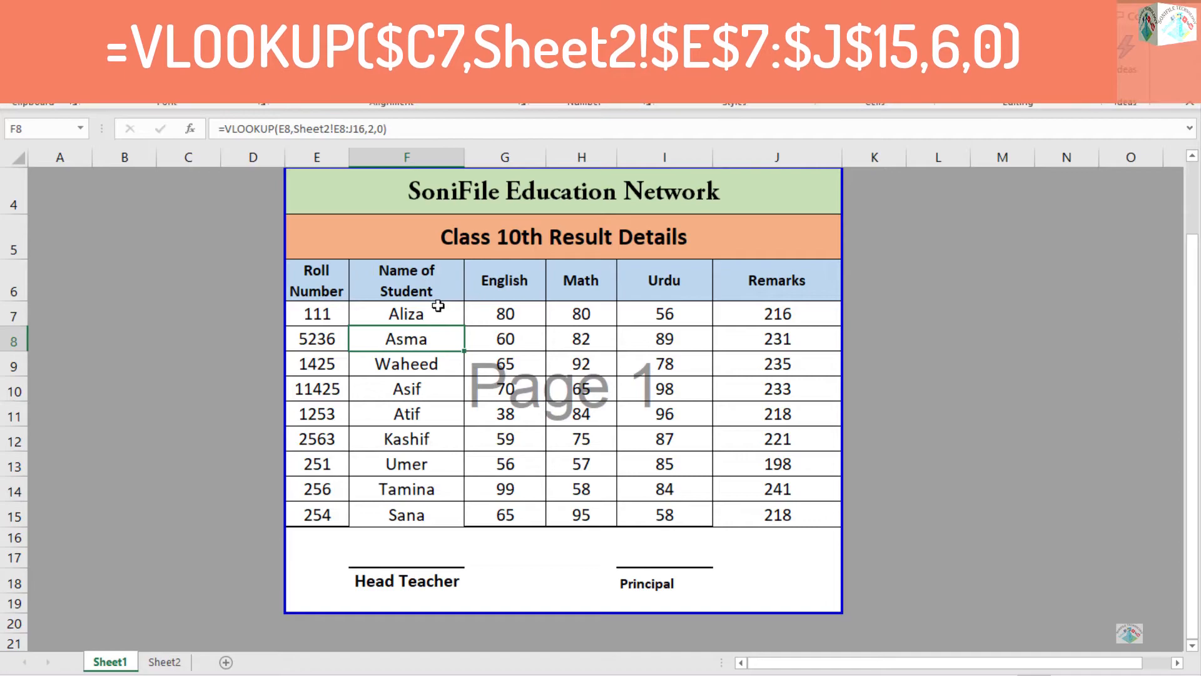
double_click(464, 325)
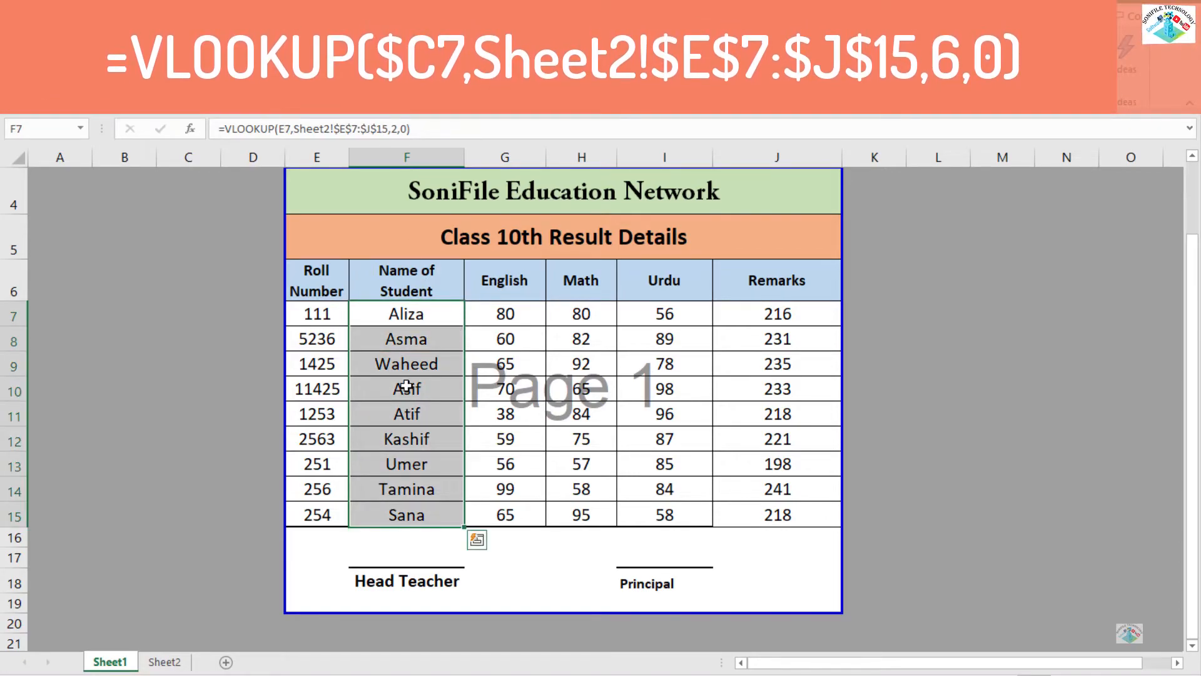
Examine the lookup formulas in the Name of Student column and the roll numbers they refer to.
click(403, 386)
key(Up)
key(Up)
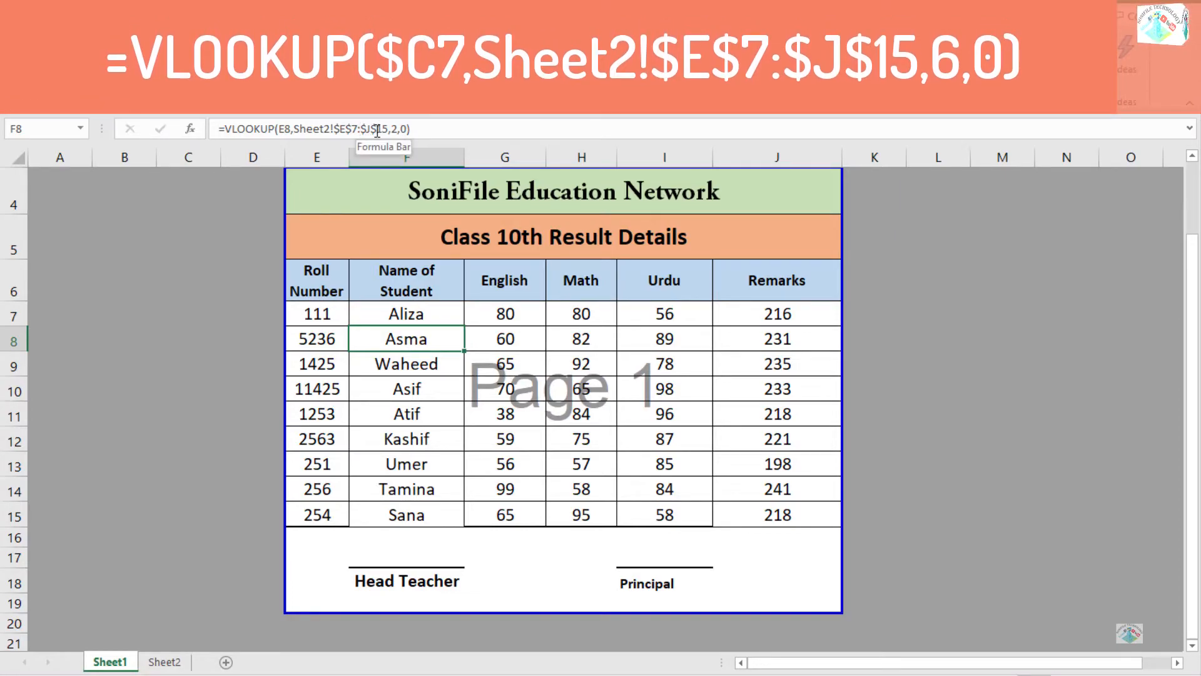
key(Up)
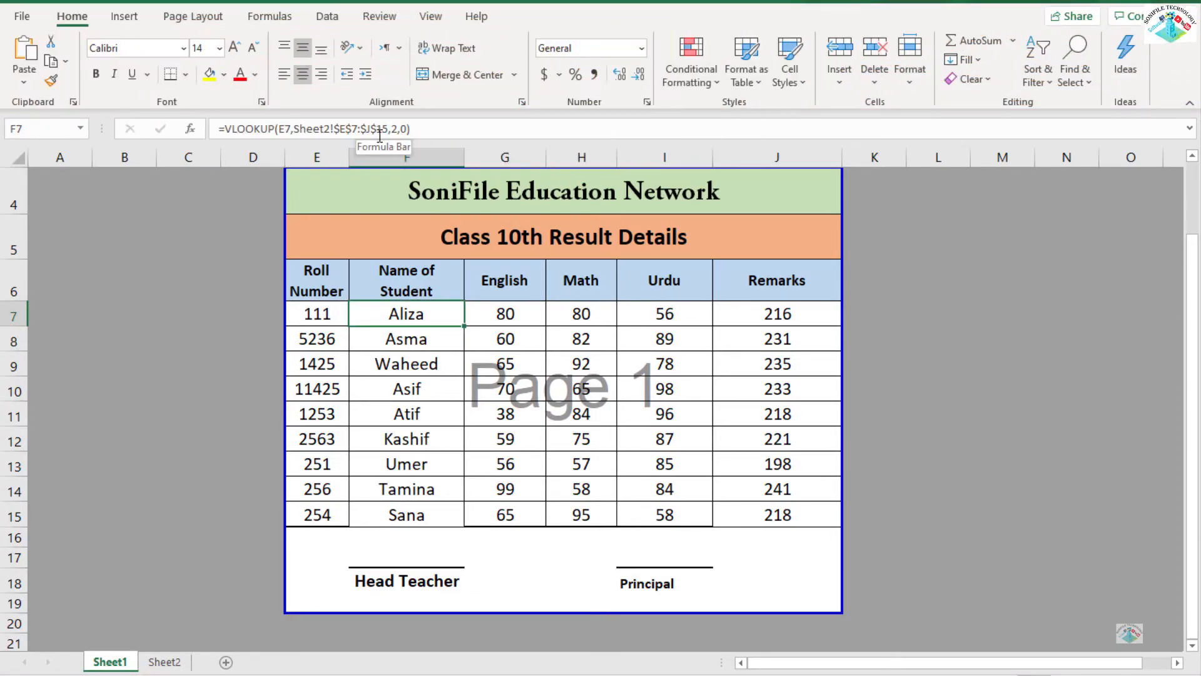
key(Down)
key(Down)
key(Down)
key(Down)
key(Down)
key(Up)
key(Up)
click(323, 323)
click(318, 340)
click(317, 365)
click(317, 389)
click(321, 415)
click(322, 438)
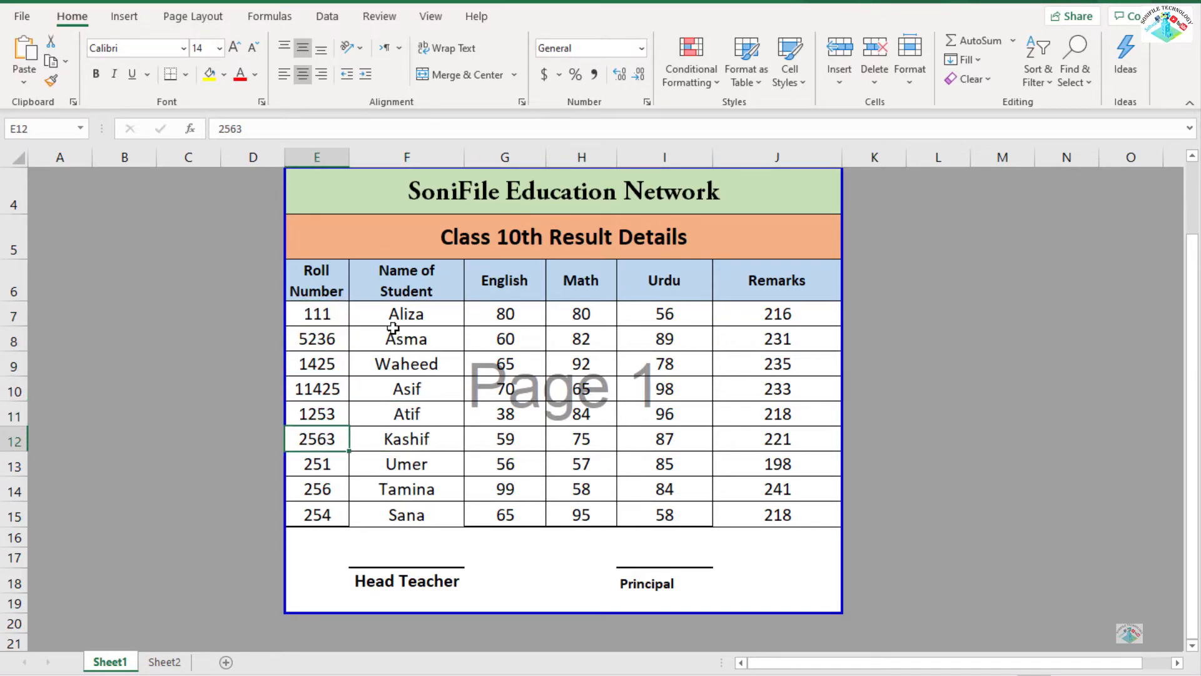
Insert four blank columns between the Name of Student and English columns.
click(410, 358)
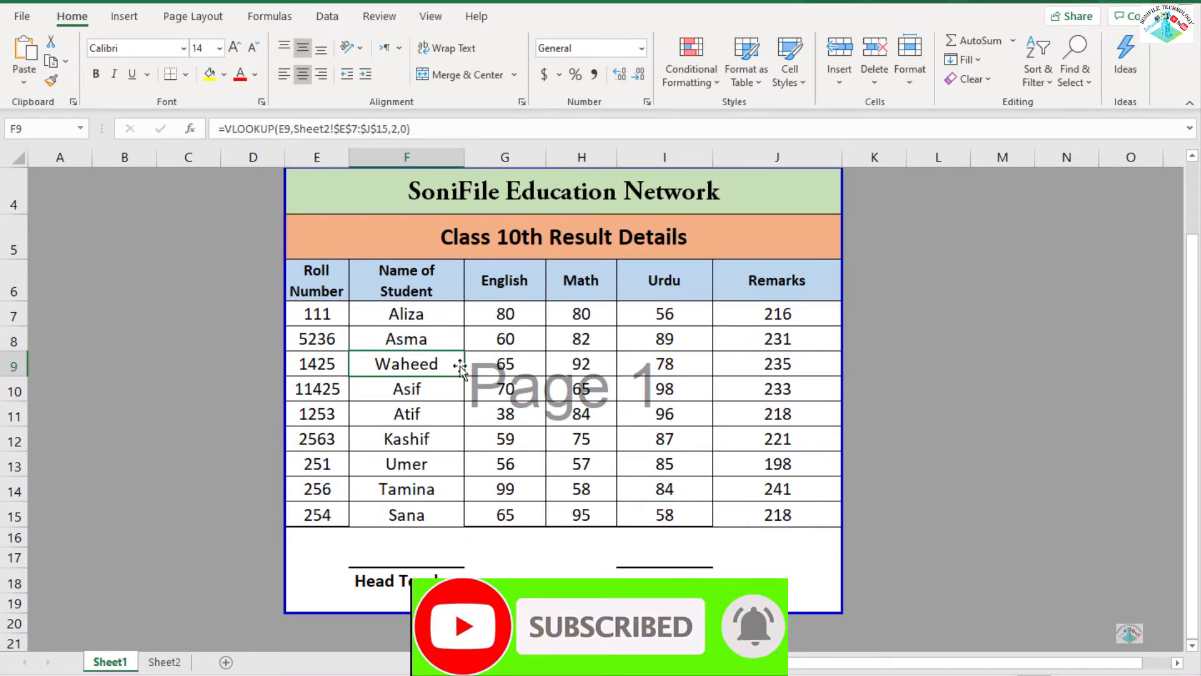
click(510, 159)
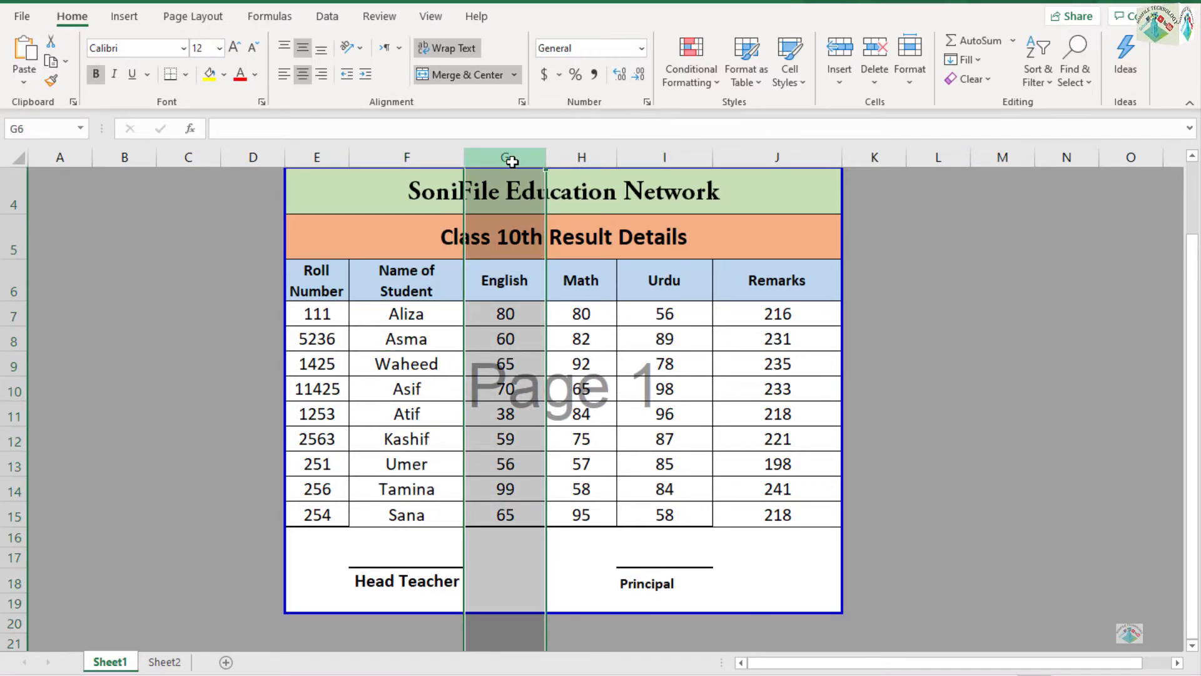
key(ctrl+shift+plus)
key(ctrl+shift+plus)
key(ctrl+shift+plus)
key(ctrl+shift+plus)
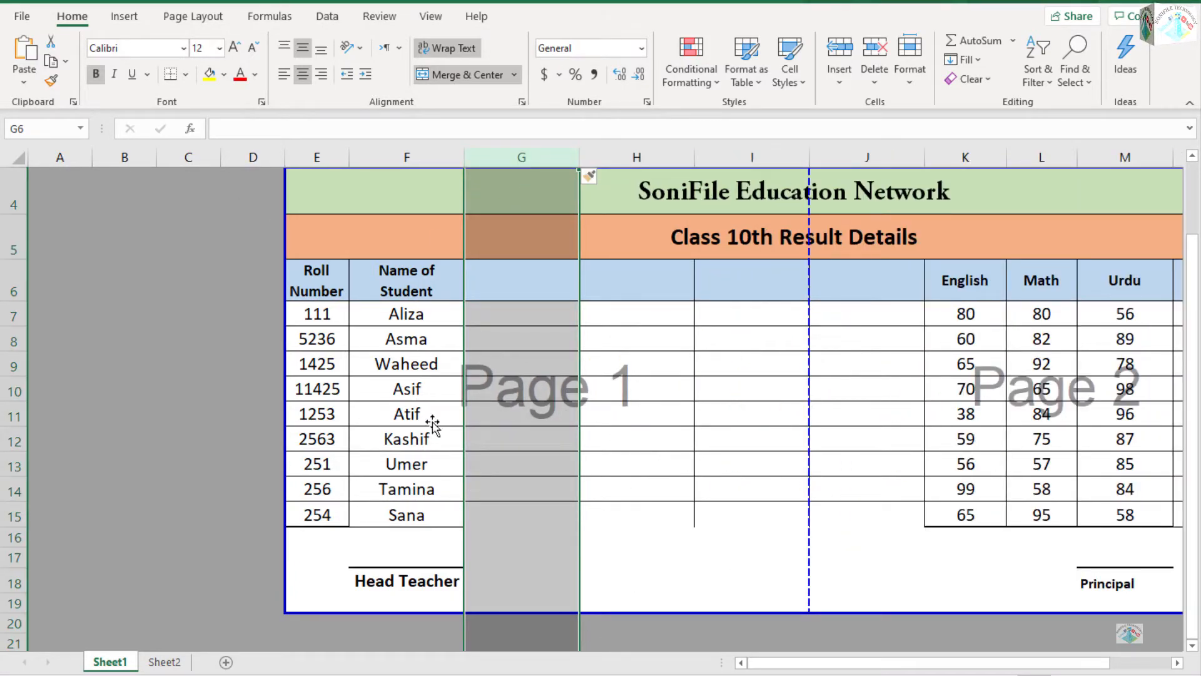
Delete two empty columns in front of the result table so that it starts in column C.
click(168, 158)
key(ctrl+minus)
key(ctrl+minus)
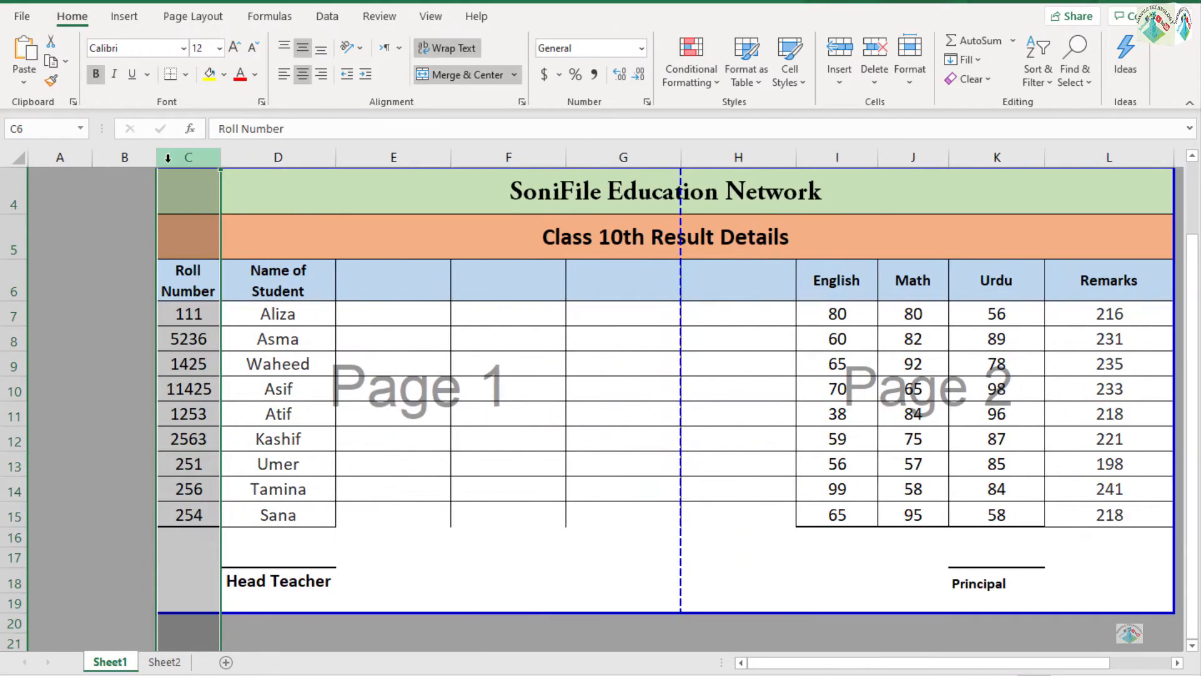
click(370, 346)
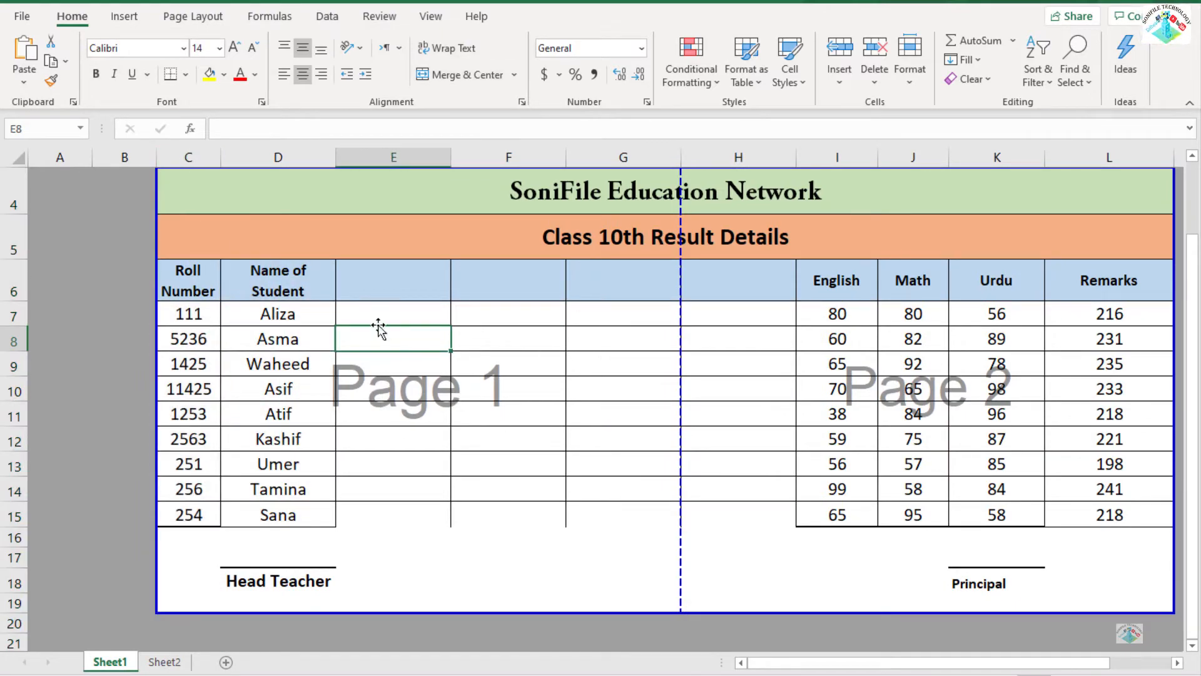
Copy the Father Name, Gender, City and Address headers from Sheet2 into E6:H6 of Sheet1.
click(381, 285)
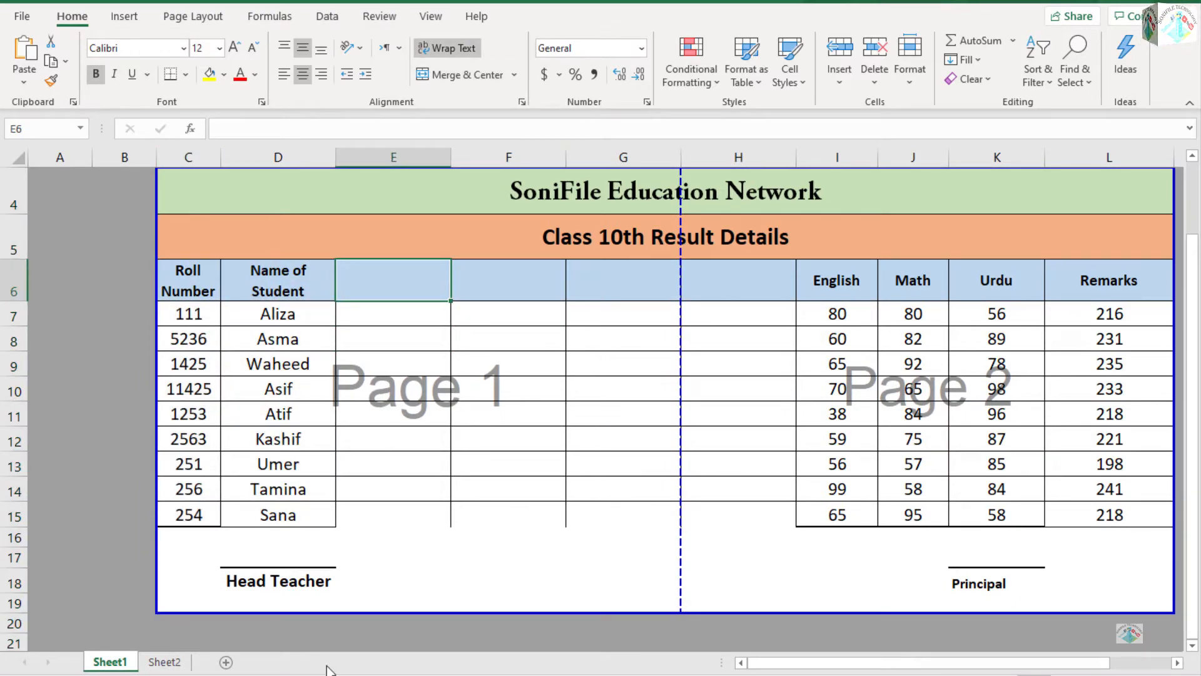
click(178, 663)
click(400, 275)
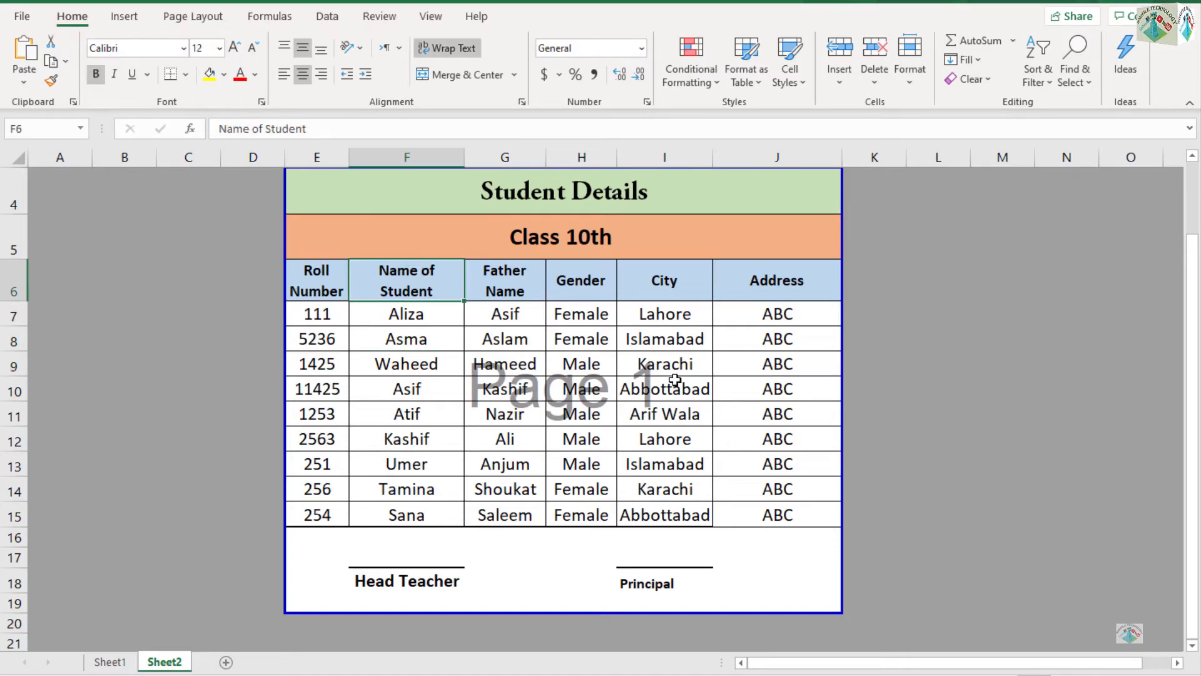
key(Right)
key(shift+Right)
key(shift+Right)
key(shift+Right)
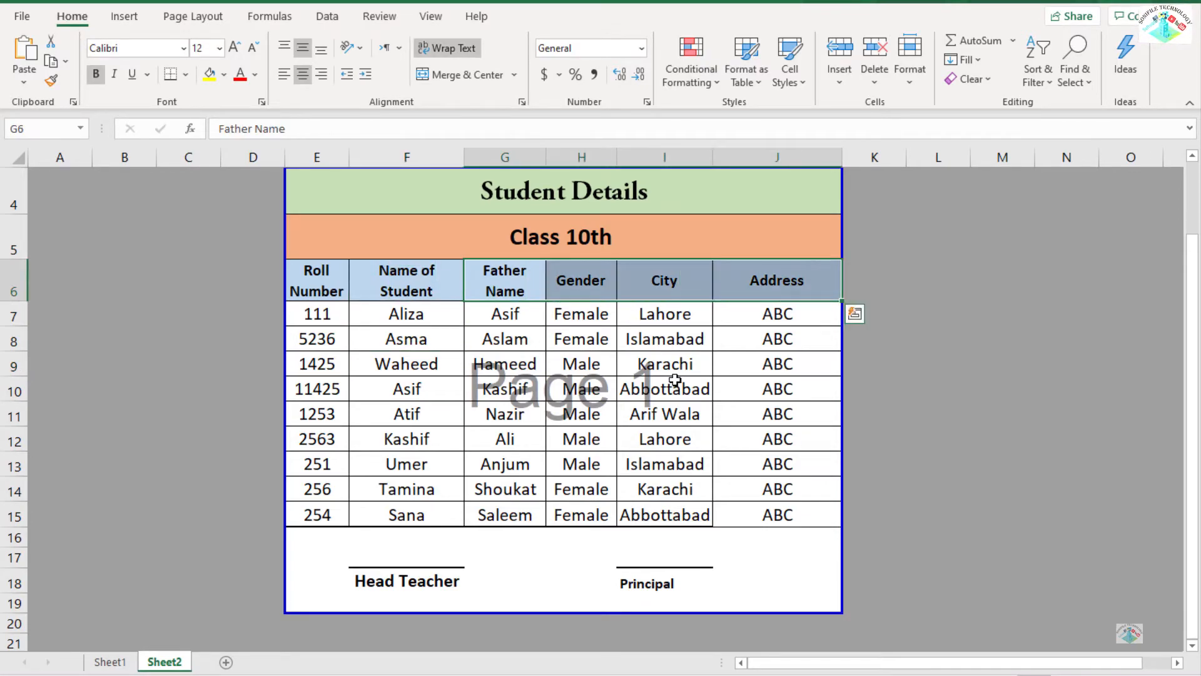
key(ctrl+c)
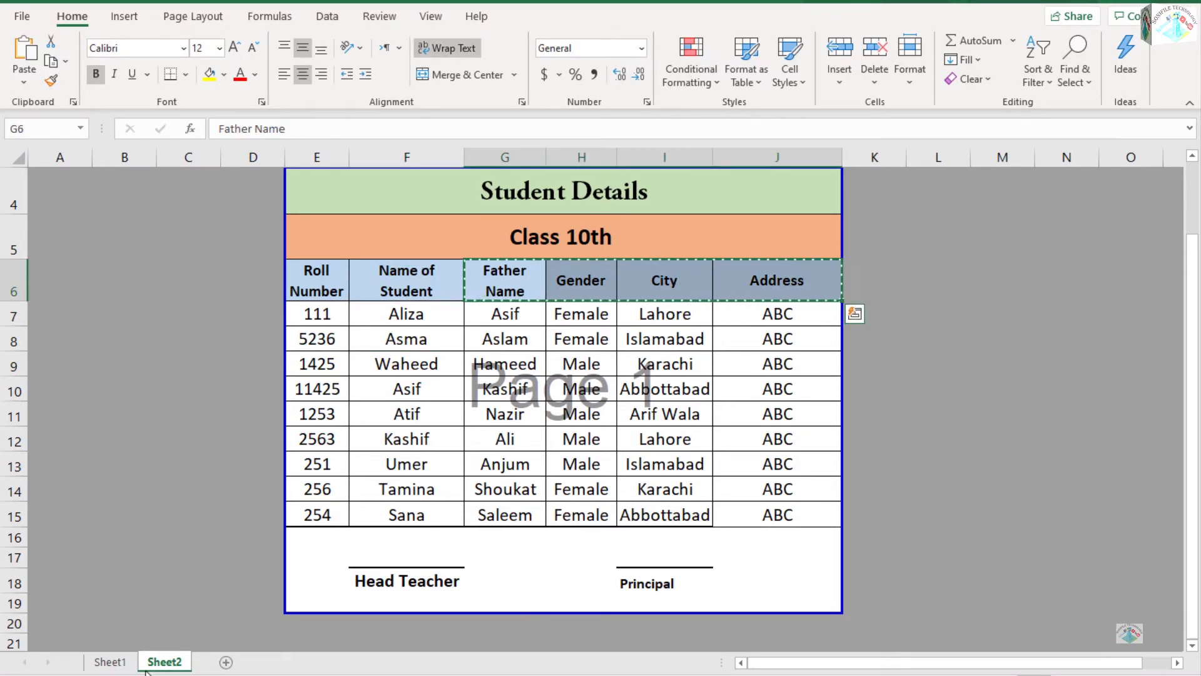
key(ctrl+Page_Up)
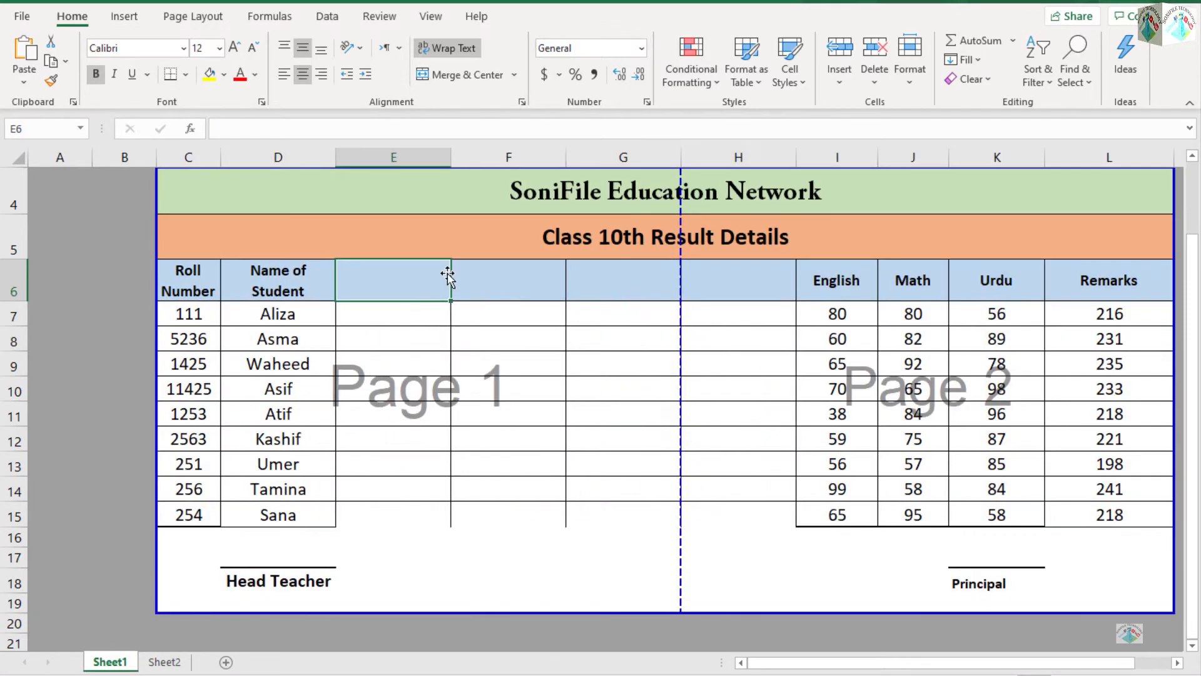
right_click(390, 280)
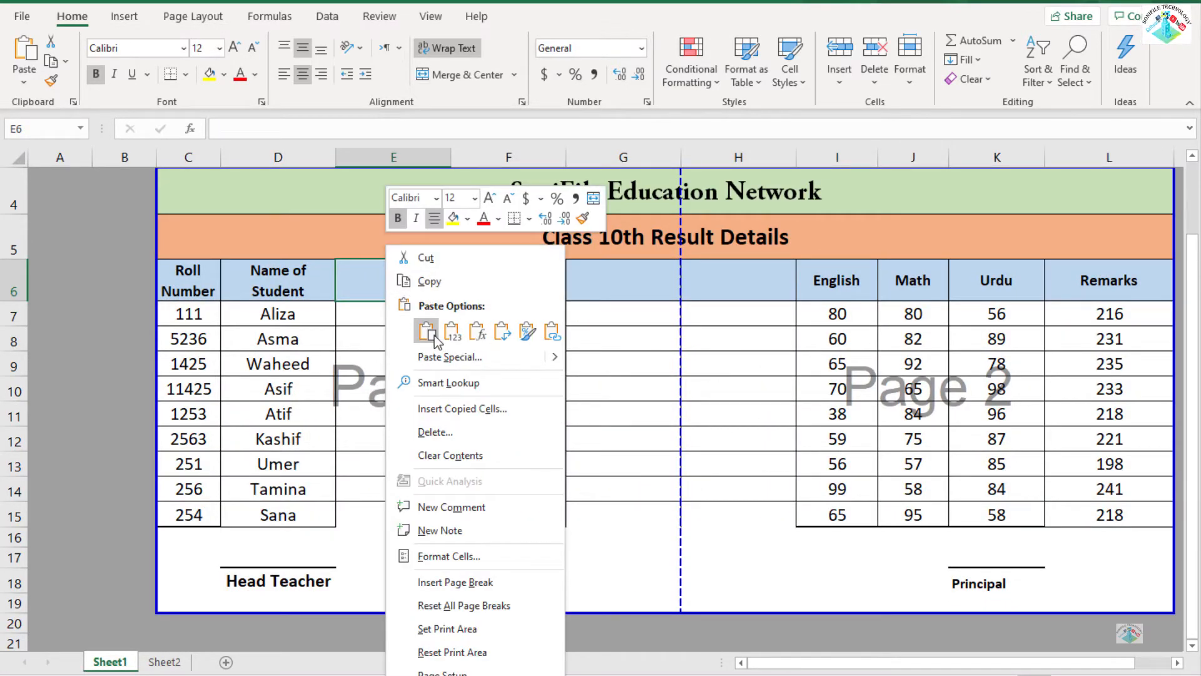
click(434, 335)
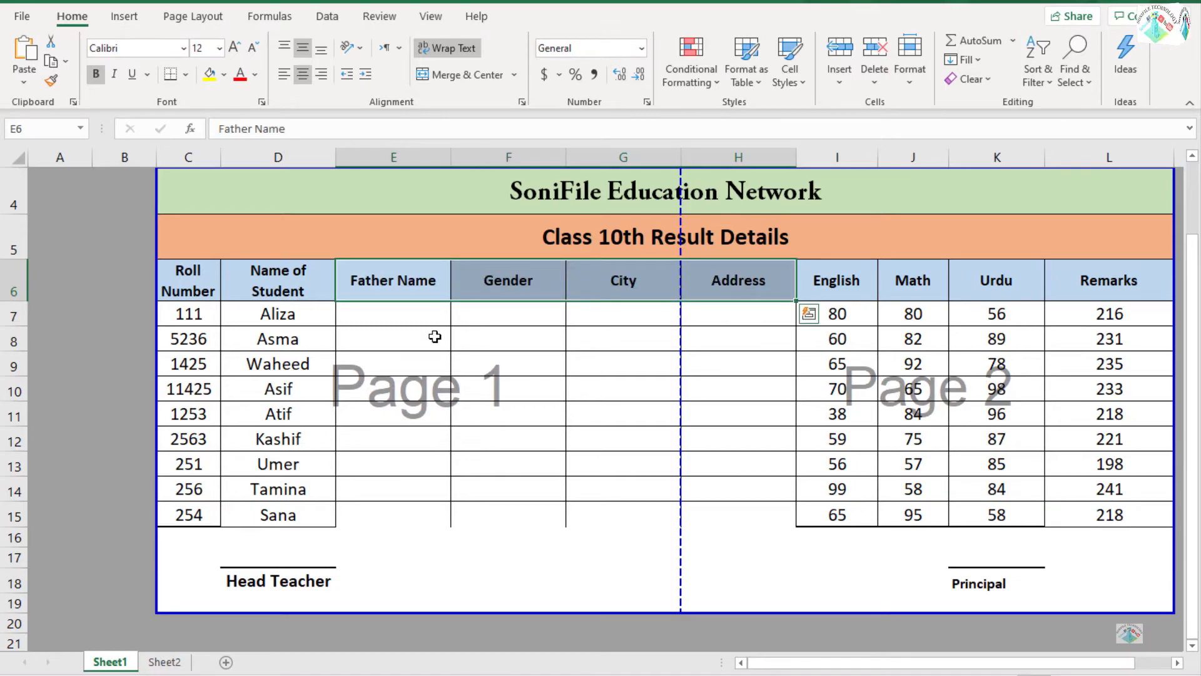
click(434, 336)
Copy the lookup formula from D7 to E7 and compare the lookup references of the two cells.
click(400, 311)
key(Left)
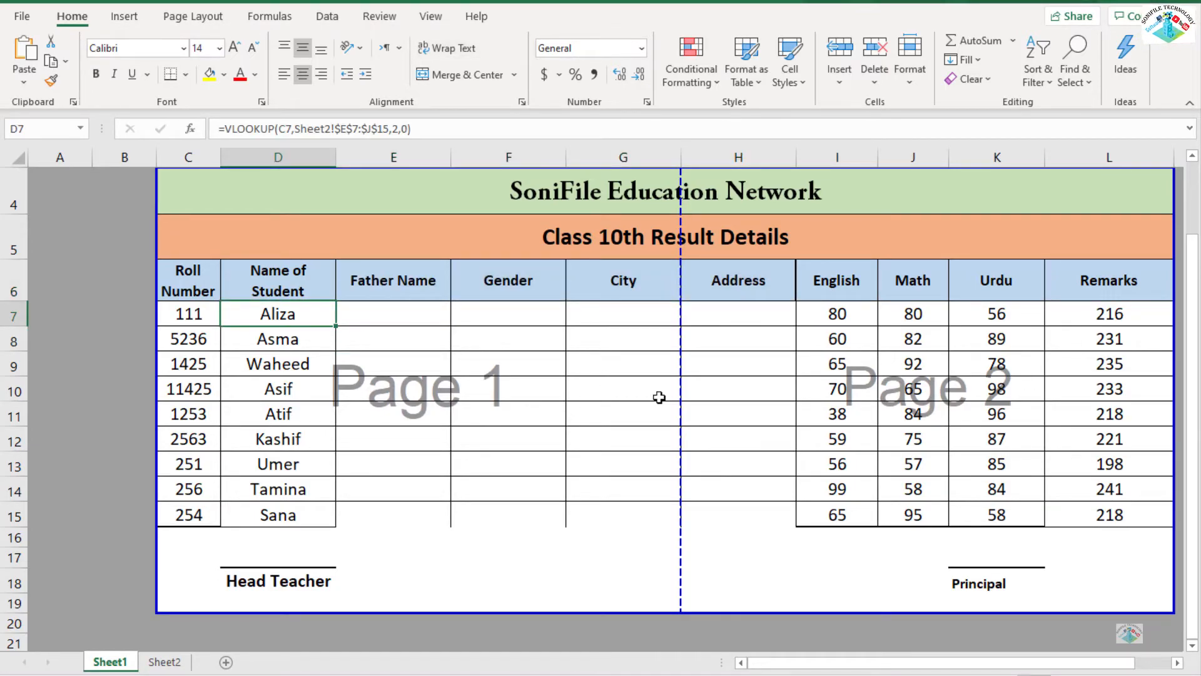
key(ctrl+c)
key(Right)
key(Return)
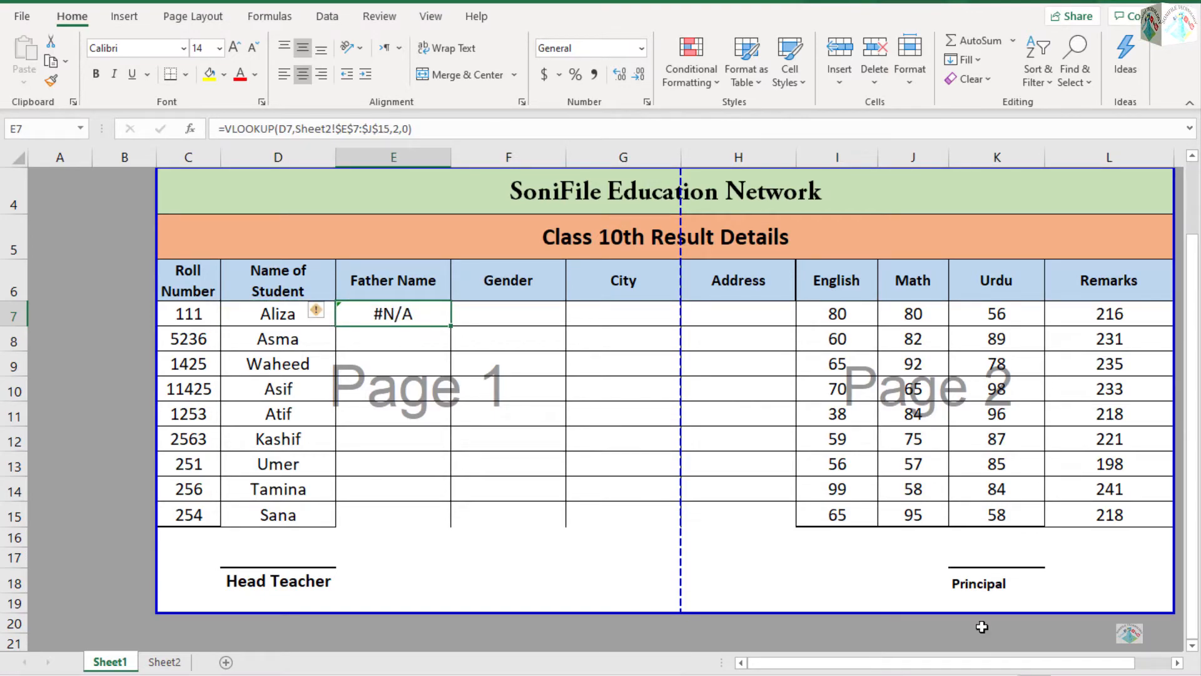
double_click(431, 316)
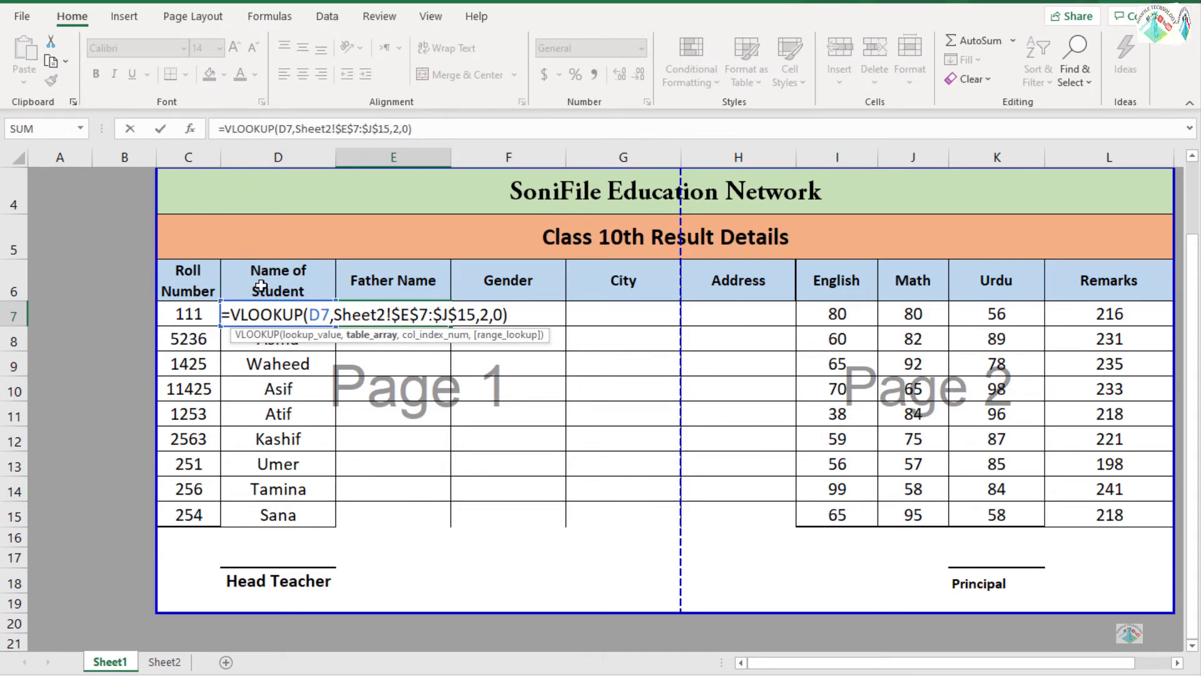
key(Escape)
key(Left)
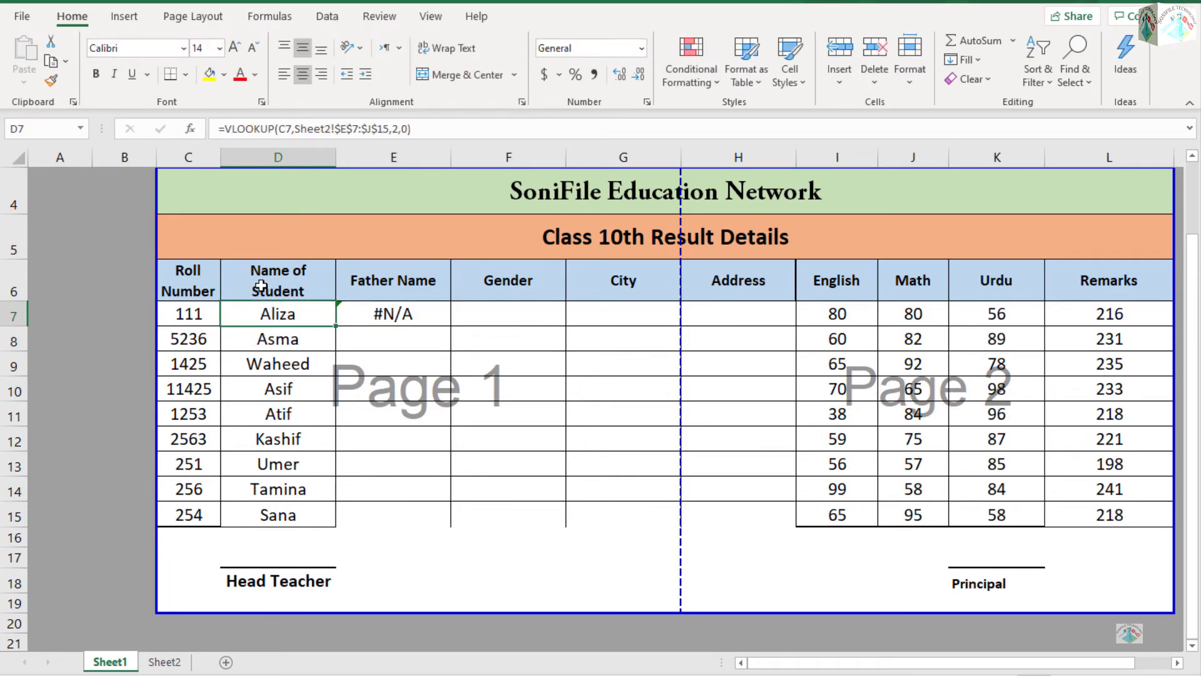
key(Right)
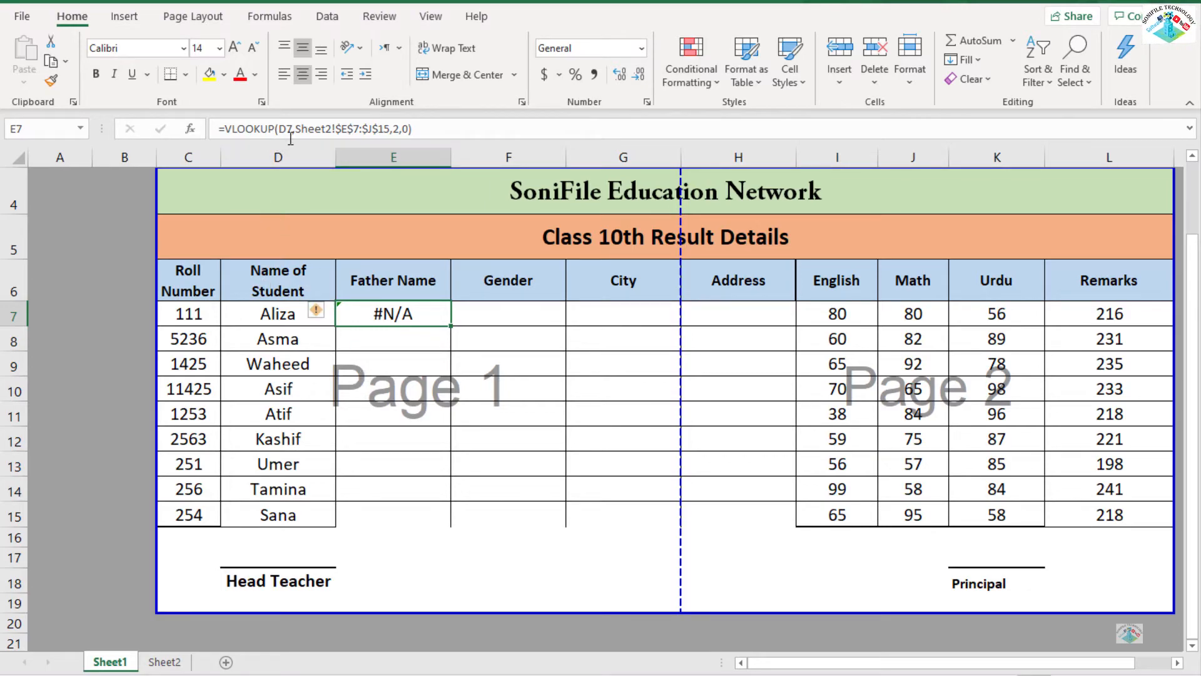
Change the lookup value in E7's formula to C7 and make its column absolute as $C7.
click(291, 131)
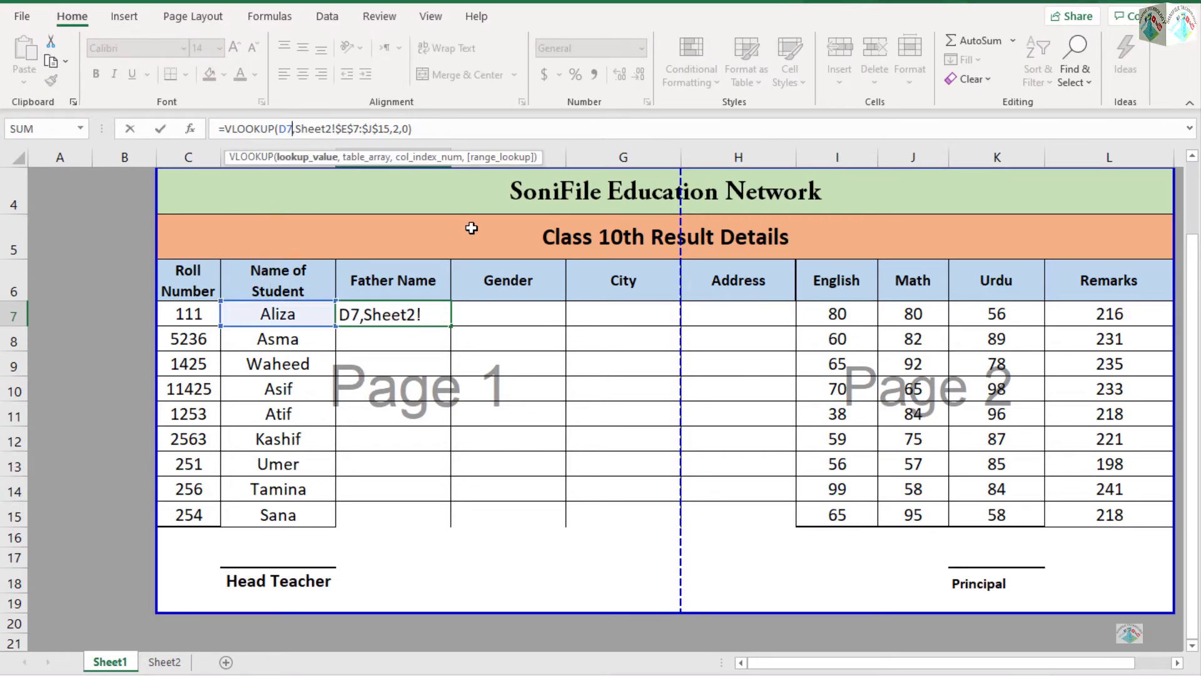
key(Left)
key(BackSpace)
text(c)
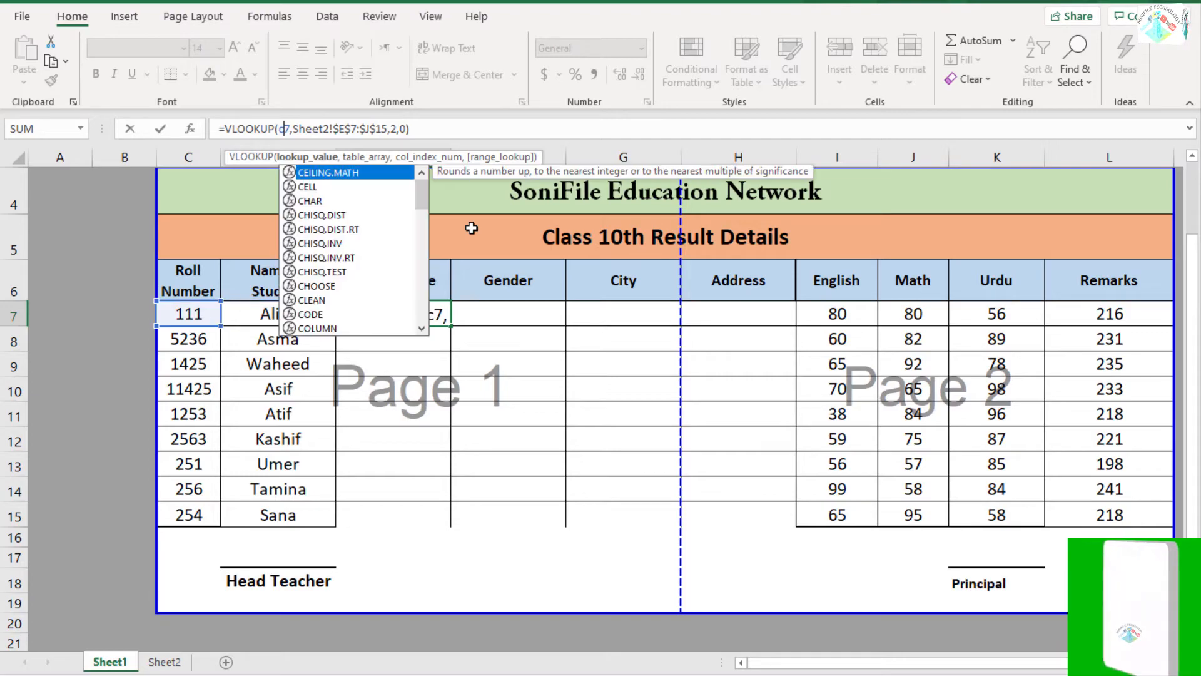
key(Return)
key(Up)
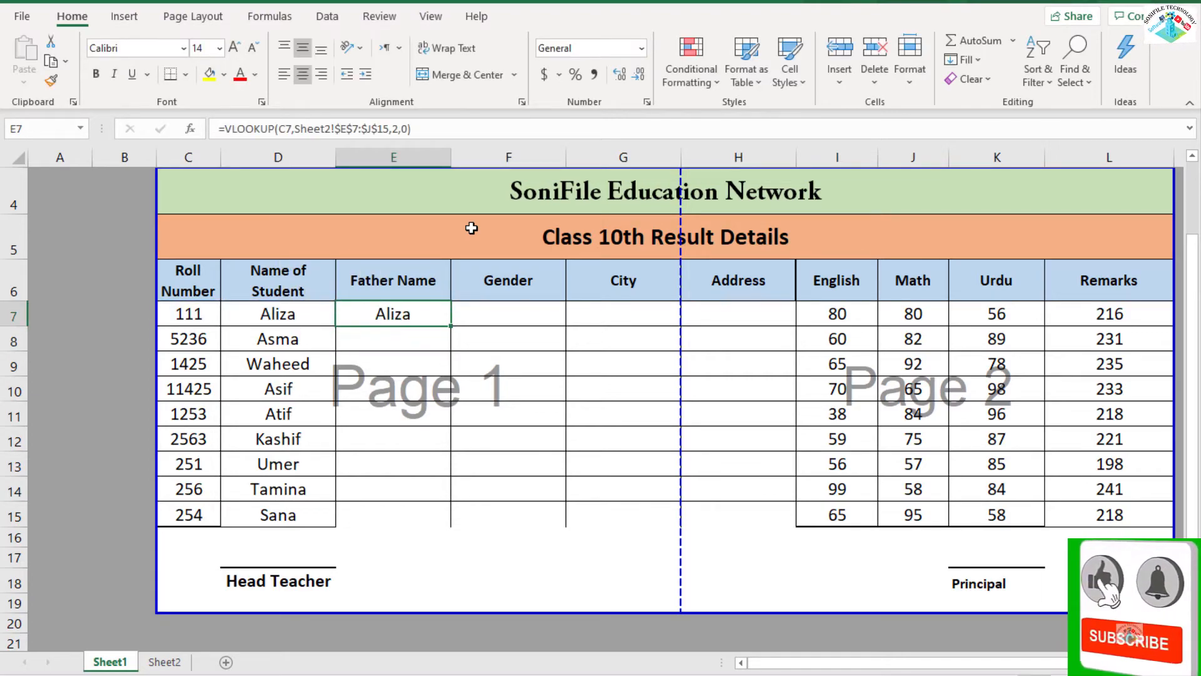
click(285, 129)
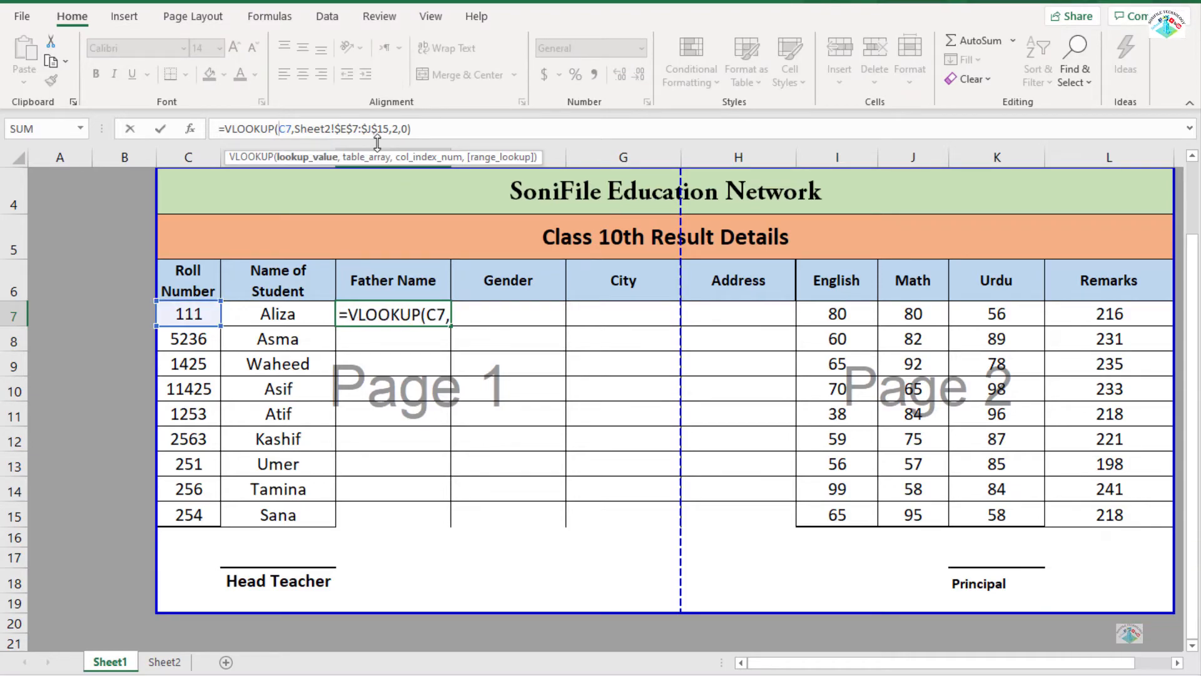
text($)
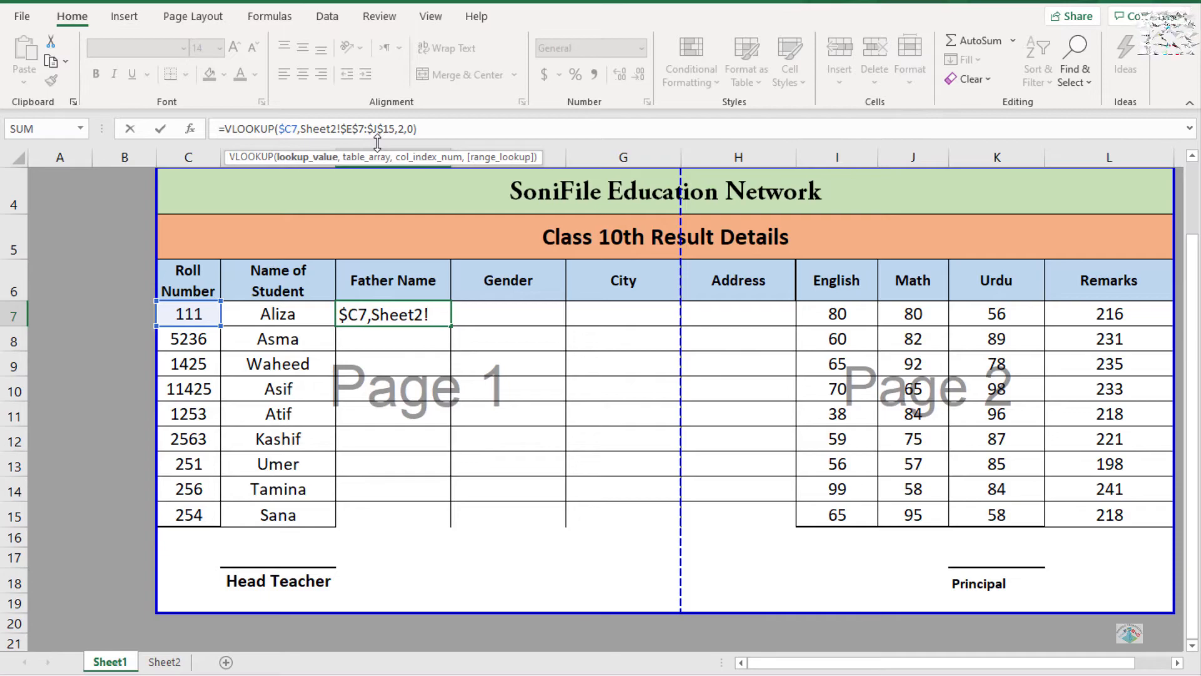
key(Return)
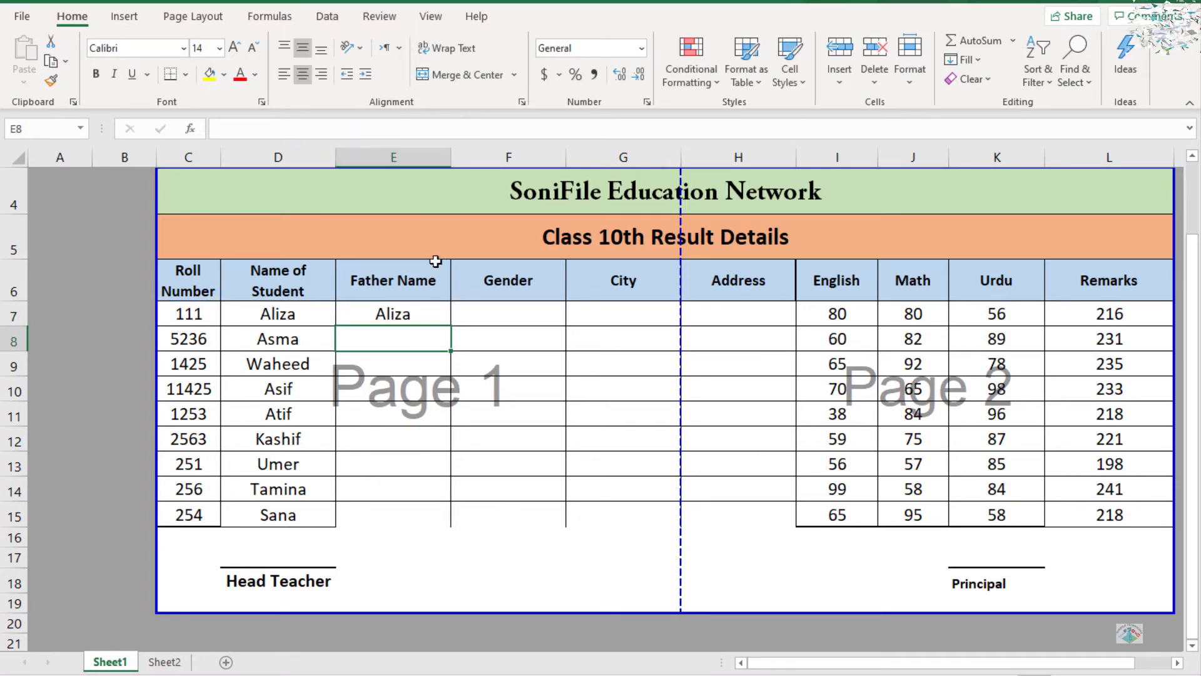
Fill E7's formula down to E15 and check the row reference in the copied formulas.
click(438, 312)
double_click(450, 326)
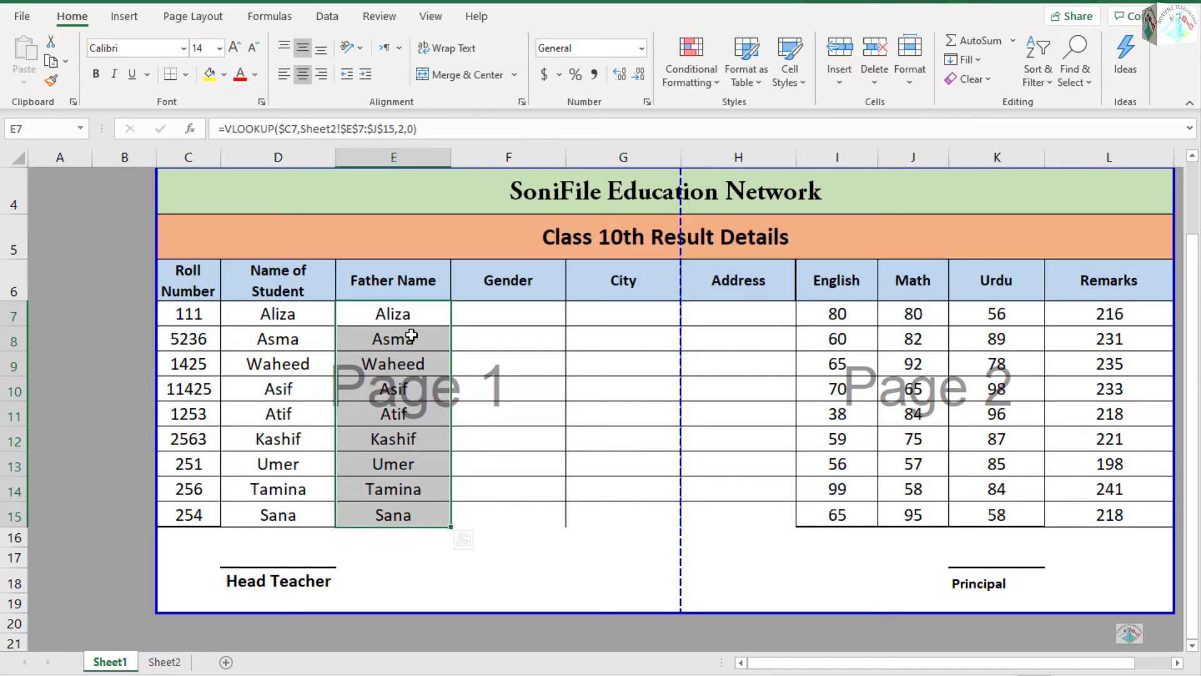
click(402, 337)
key(F2)
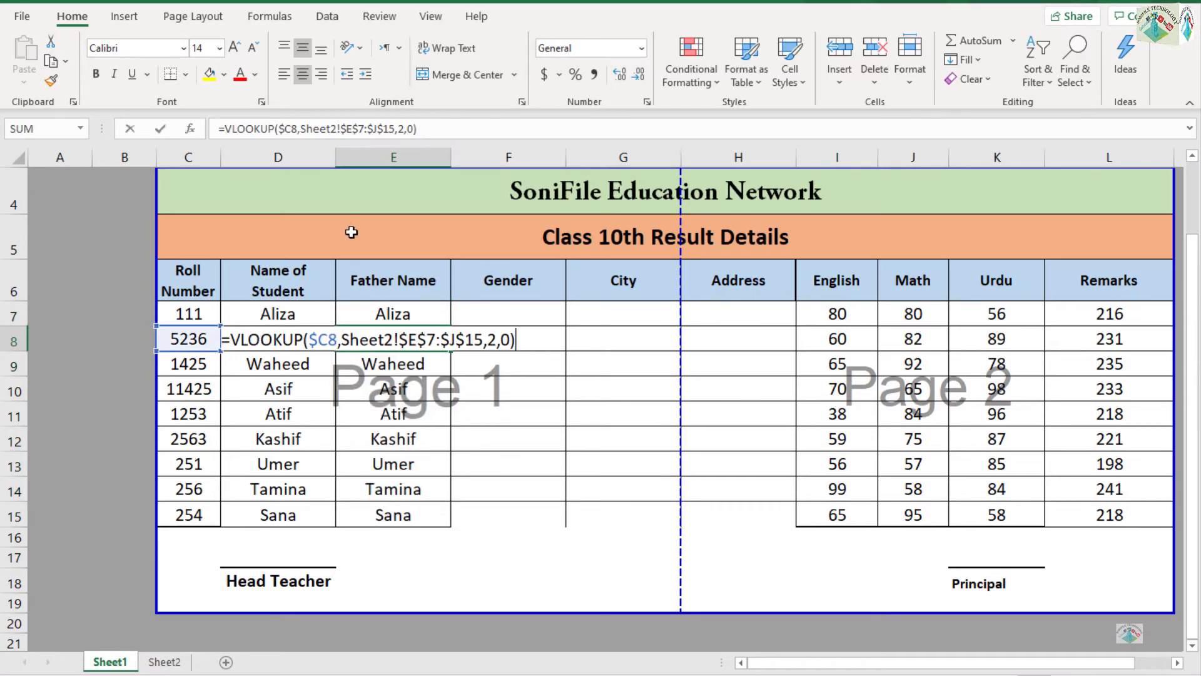
key(Return)
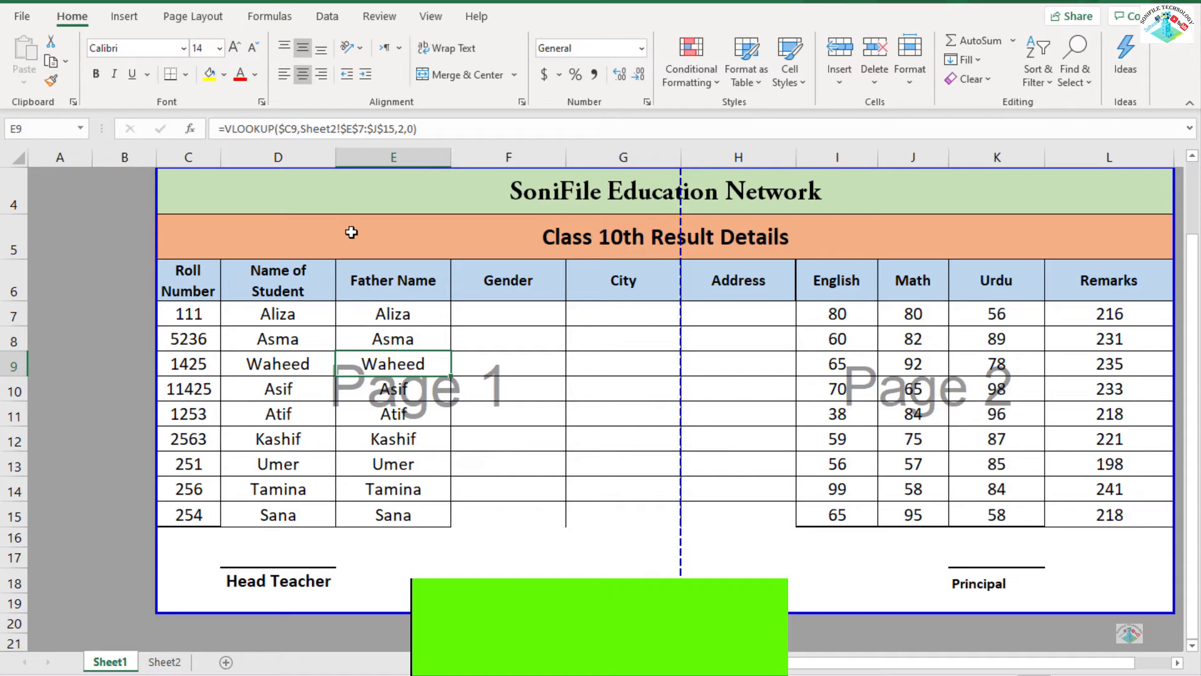
drag(384, 310, 393, 515)
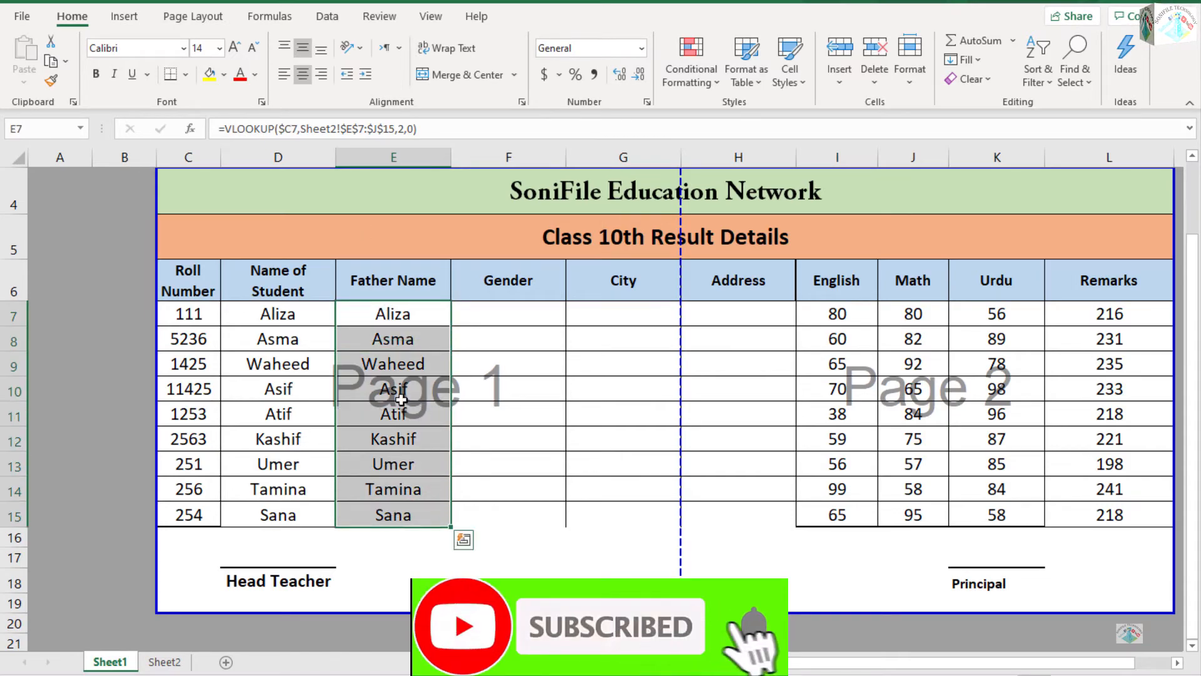
Set the column index in E7's formula to 3 and fill the Father Name column down to E15.
click(397, 315)
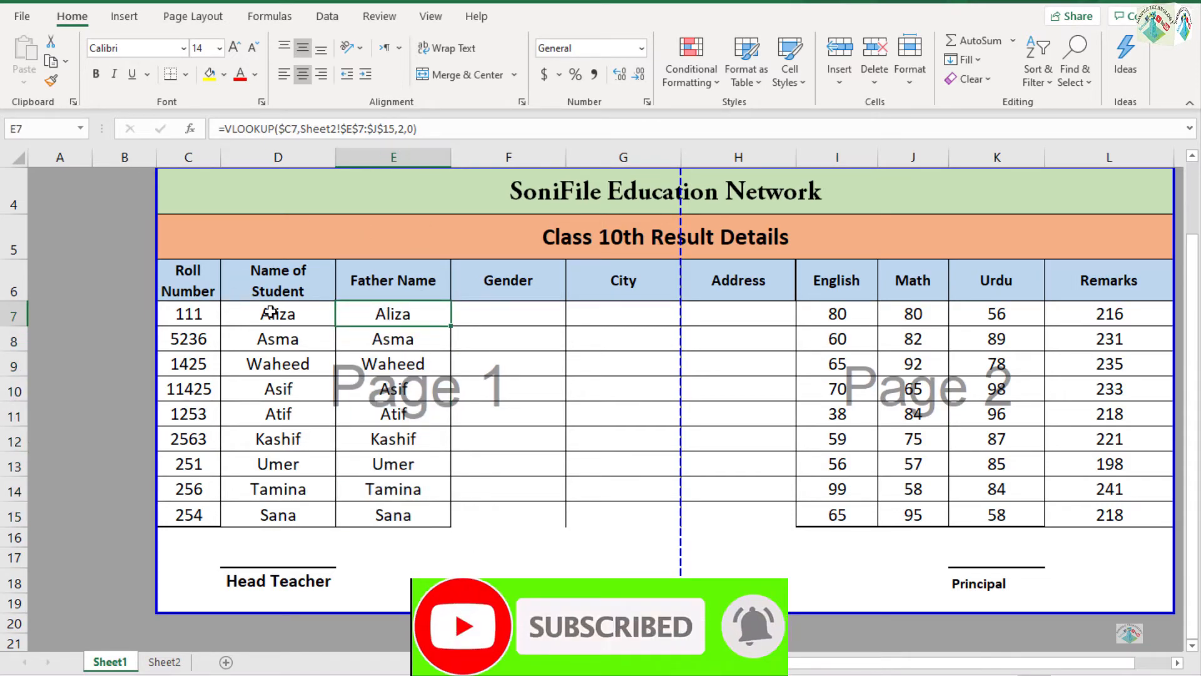
click(405, 129)
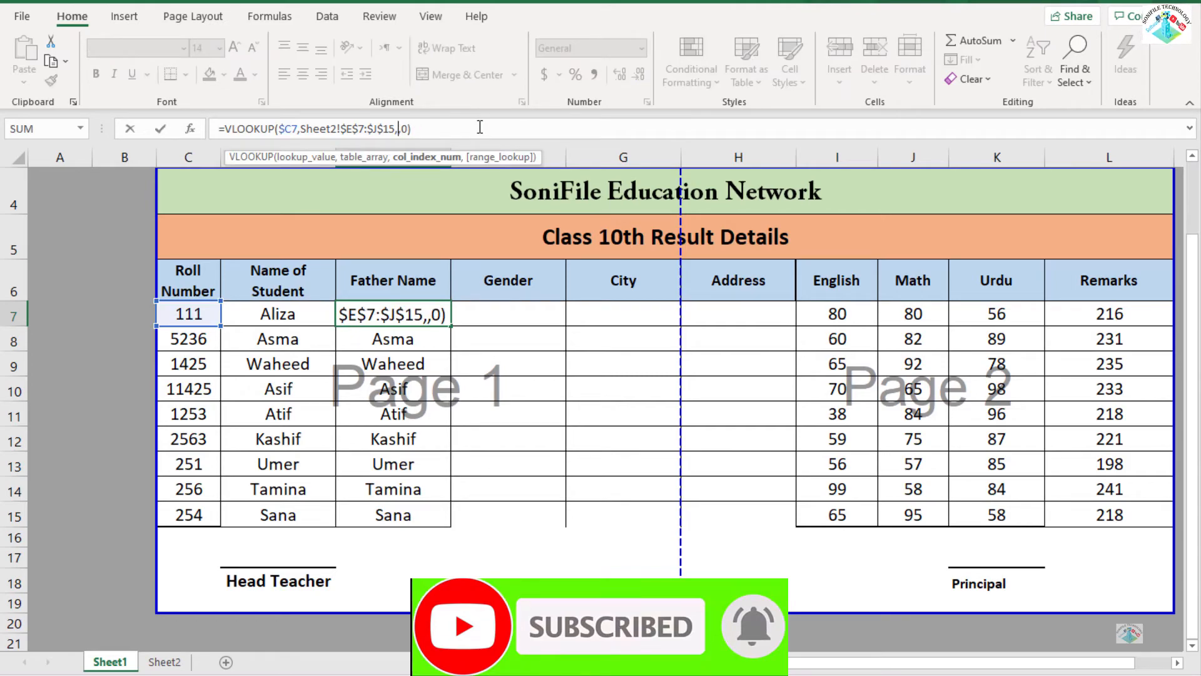
key(Return)
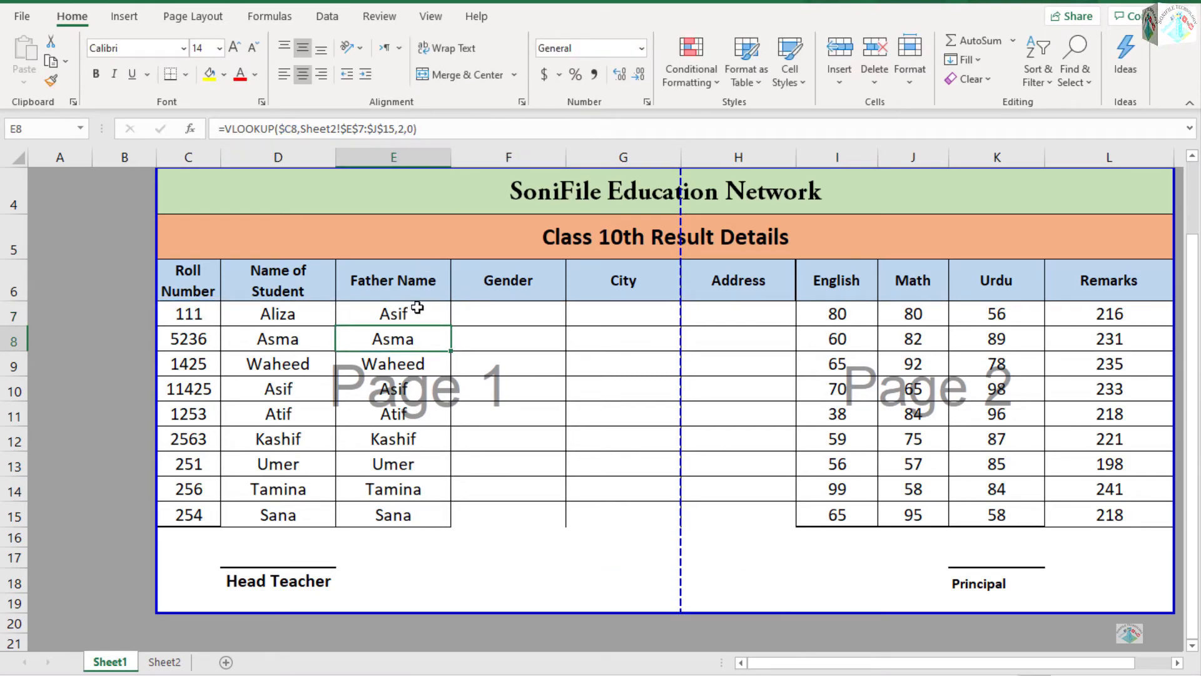
click(418, 307)
double_click(452, 327)
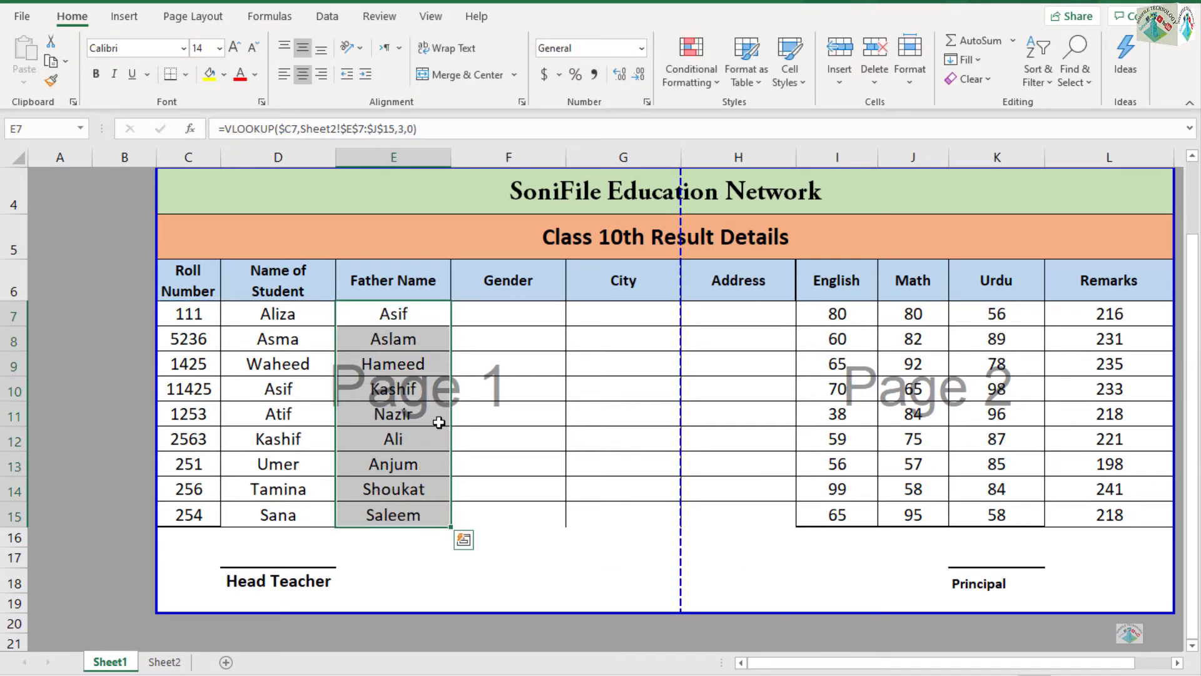
Copy the Father Name lookup formula from E7 into the first Gender cell, F7.
click(421, 316)
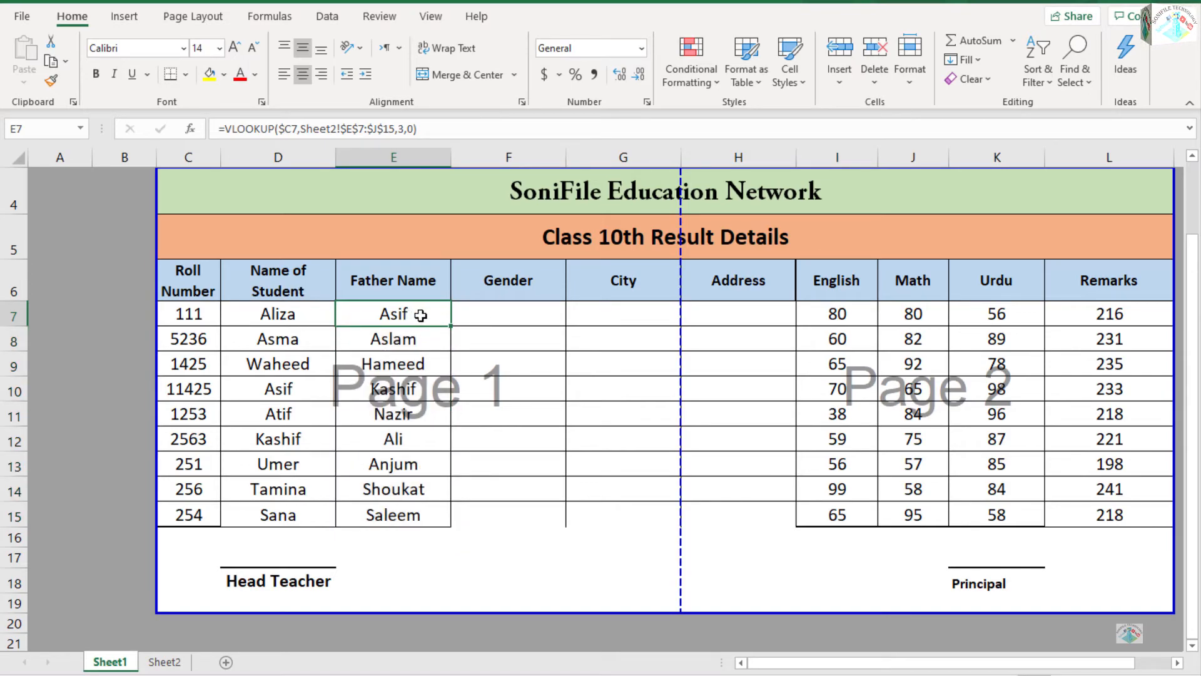
key(ctrl+c)
key(Right)
key(ctrl+v)
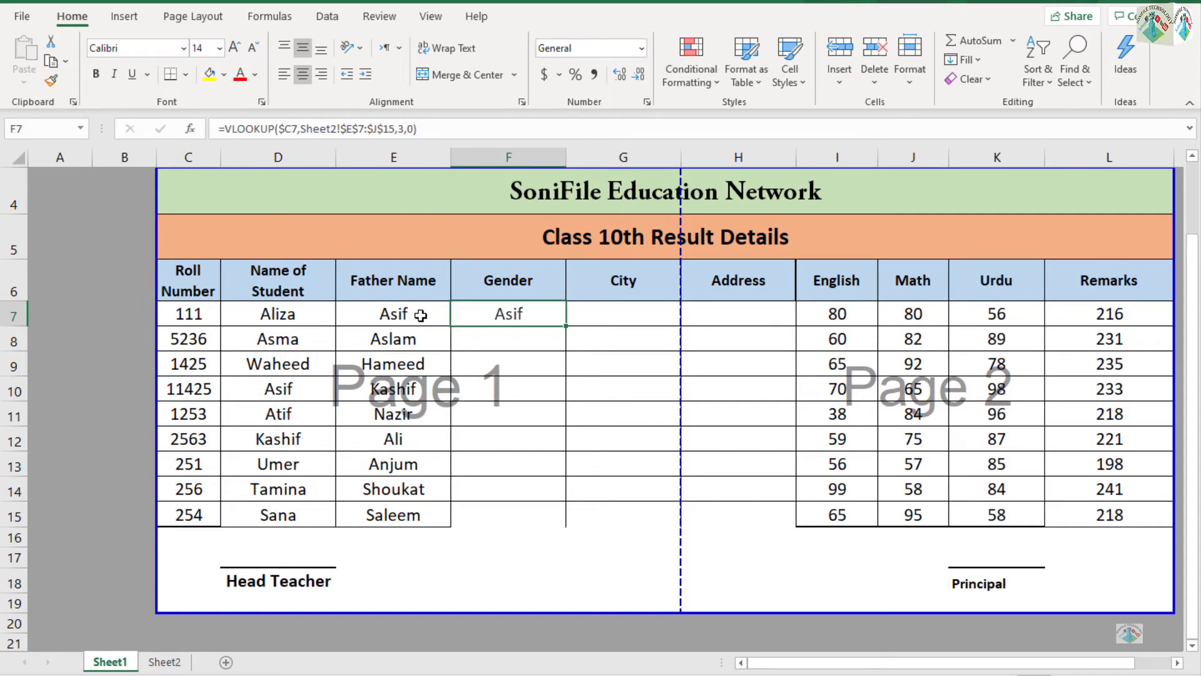
Set the column index in F7's formula to 4 and fill the Gender column down to F15.
click(405, 128)
key(BackSpace)
text(4)
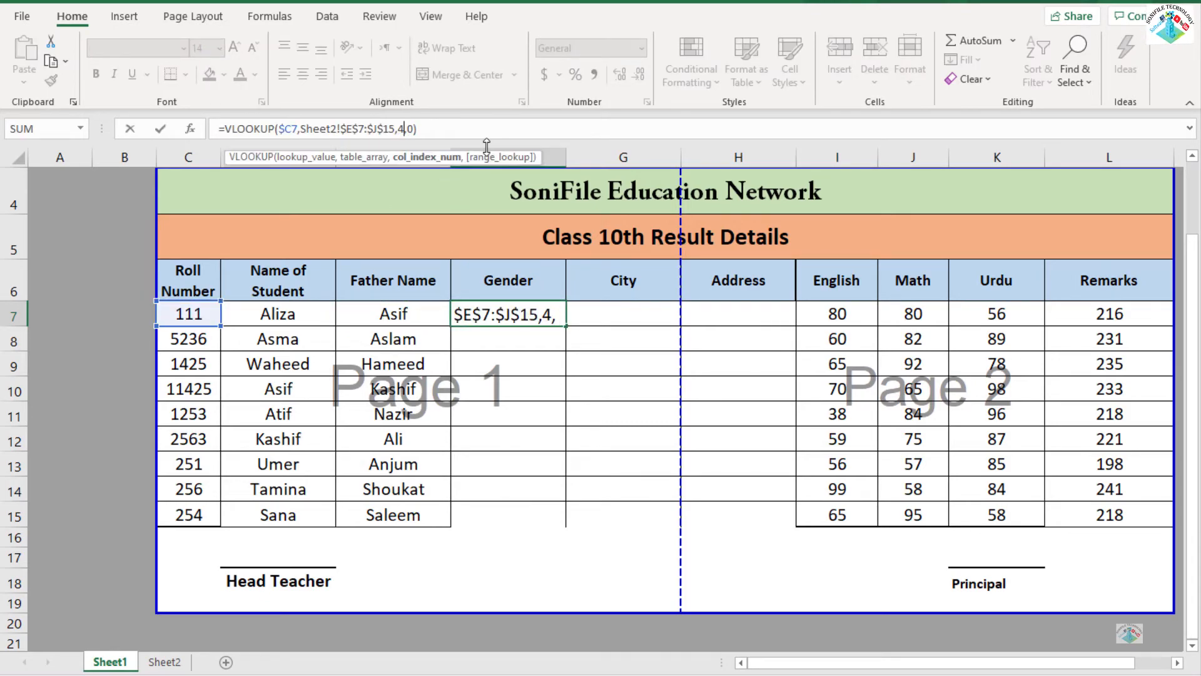
key(Return)
click(559, 320)
drag(566, 324, 555, 517)
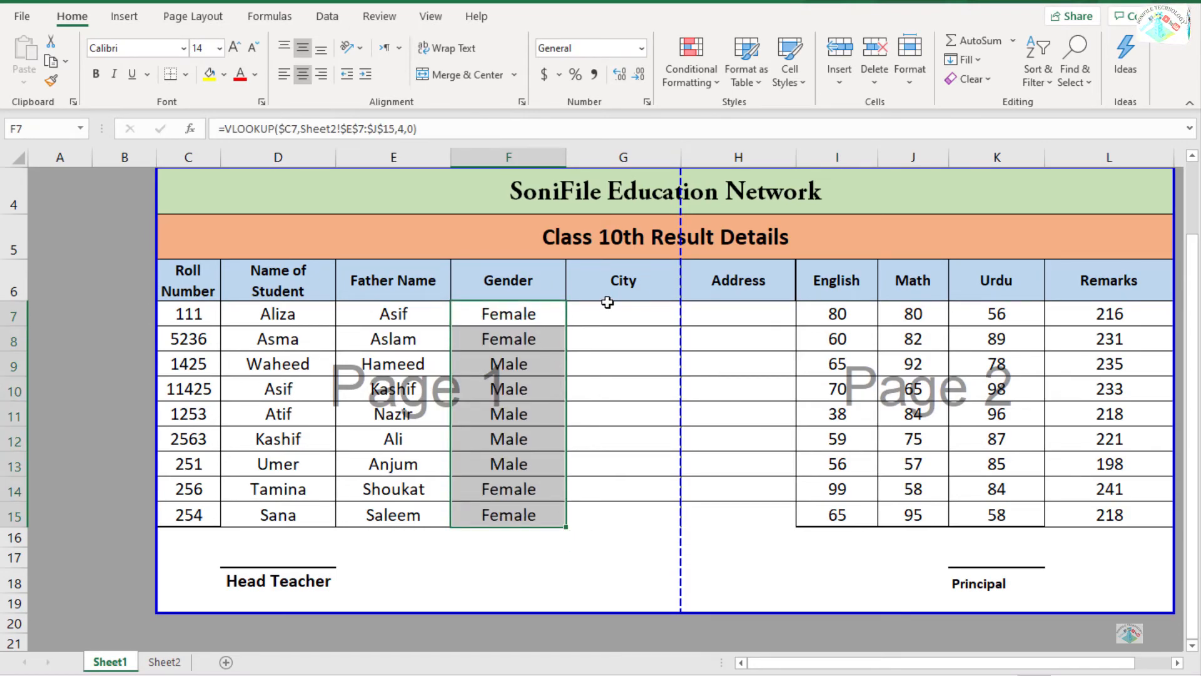
Copy the Gender lookup formula from F7 into the first City cell, G7.
click(608, 304)
click(527, 319)
key(ctrl+c)
key(Right)
key(ctrl+v)
Set the column index in G7's formula to 5 and fill the City column down to G15.
click(407, 132)
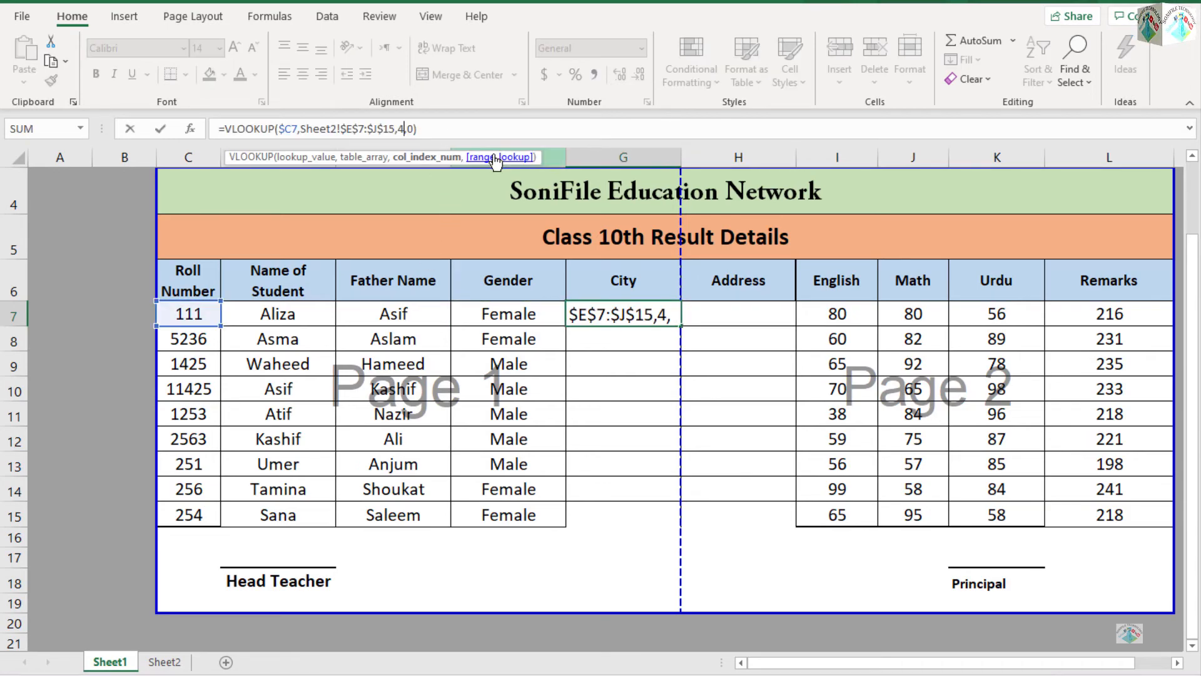
key(BackSpace)
text(5)
key(Return)
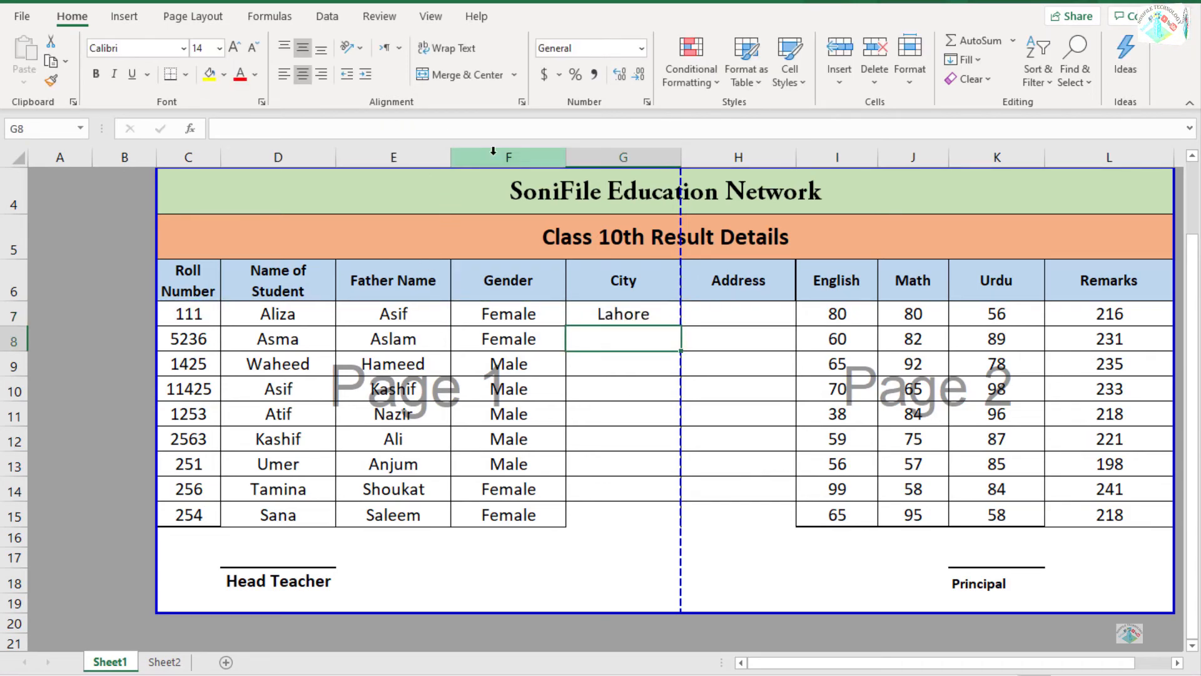
click(655, 323)
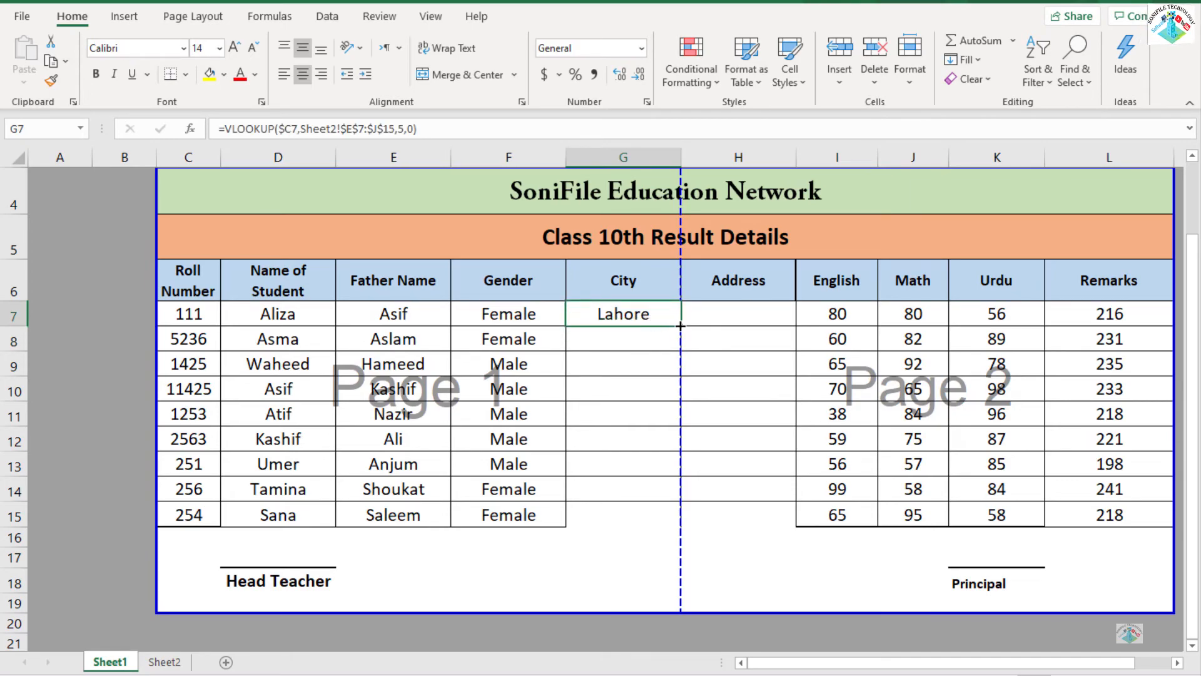
double_click(681, 325)
Copy the City lookup formula from G7 into the first Address cell, H7.
click(705, 299)
key(Down)
key(Left)
key(ctrl+c)
key(Right)
key(Return)
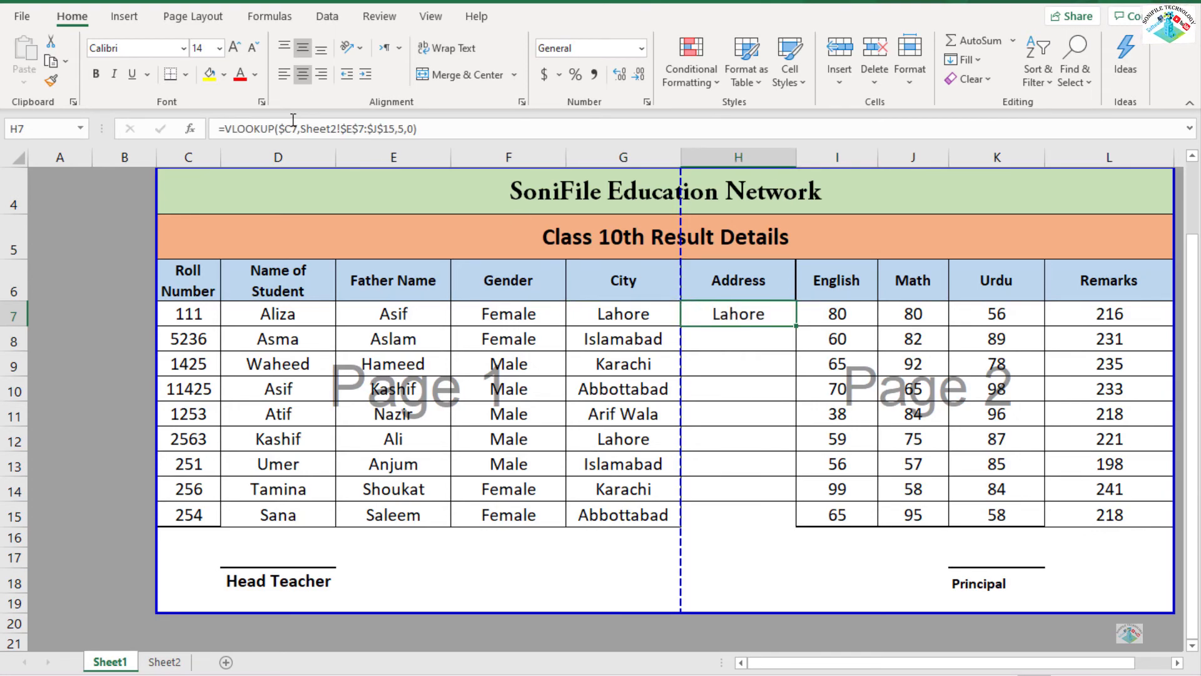
Set the column index in H7's formula to 6 and fill the Address column down to H15.
click(405, 128)
key(BackSpace)
text(6)
key(Return)
click(768, 313)
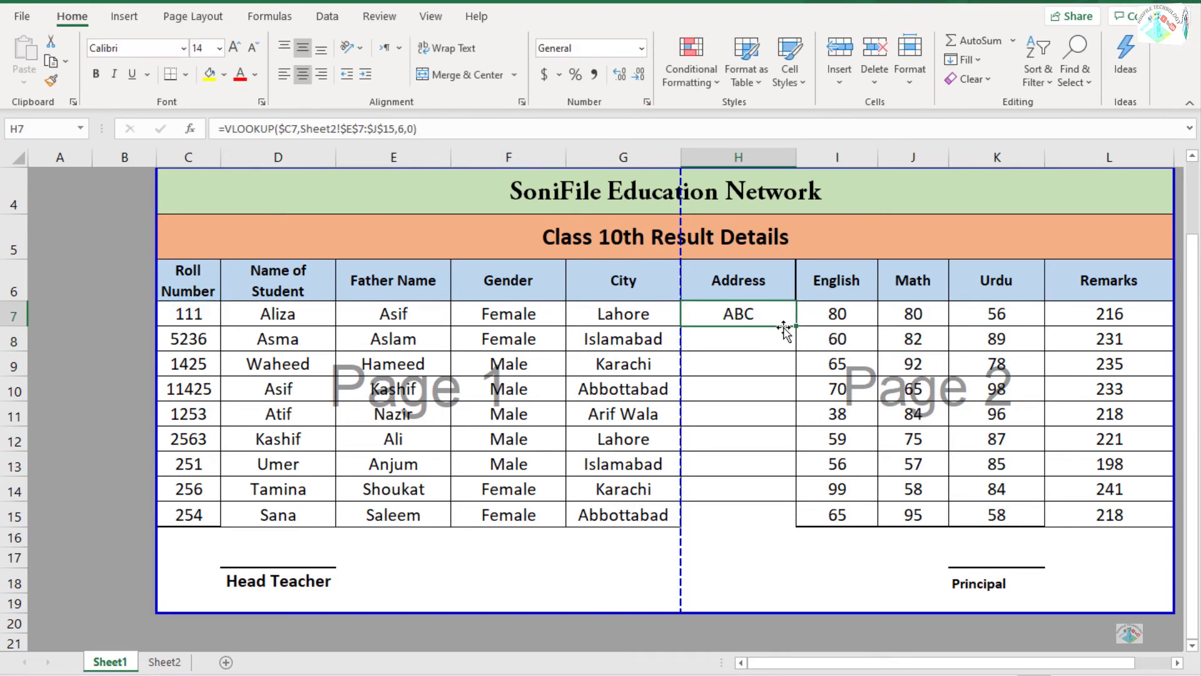
double_click(797, 325)
click(735, 410)
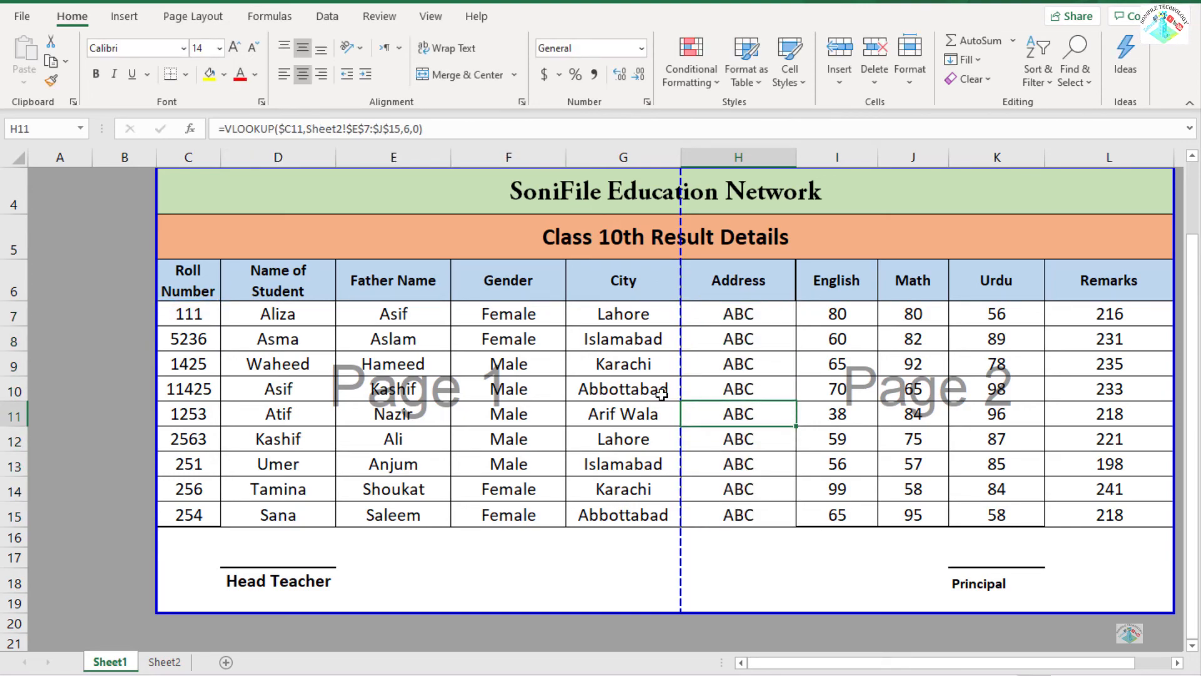
Move the vertical page break between City and Address out to the edge of the Remarks column so the result sheet fits on one page.
click(423, 363)
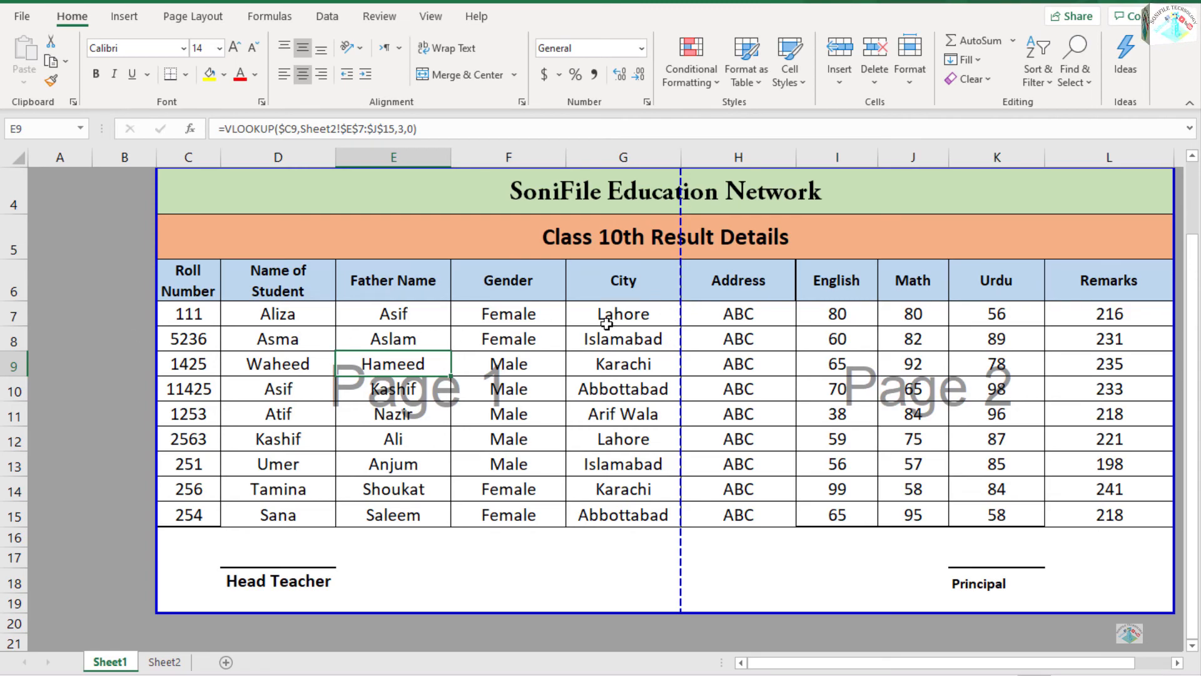
drag(682, 256, 1042, 301)
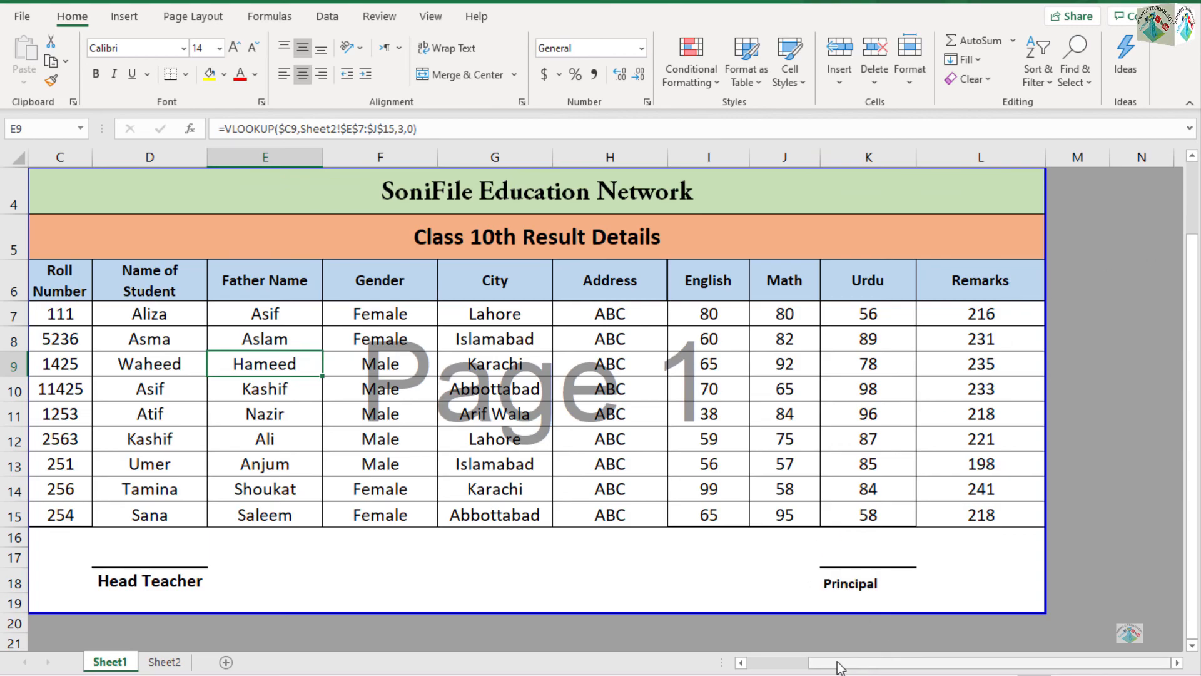
drag(872, 662, 844, 662)
scroll(331, 600, up, 1)
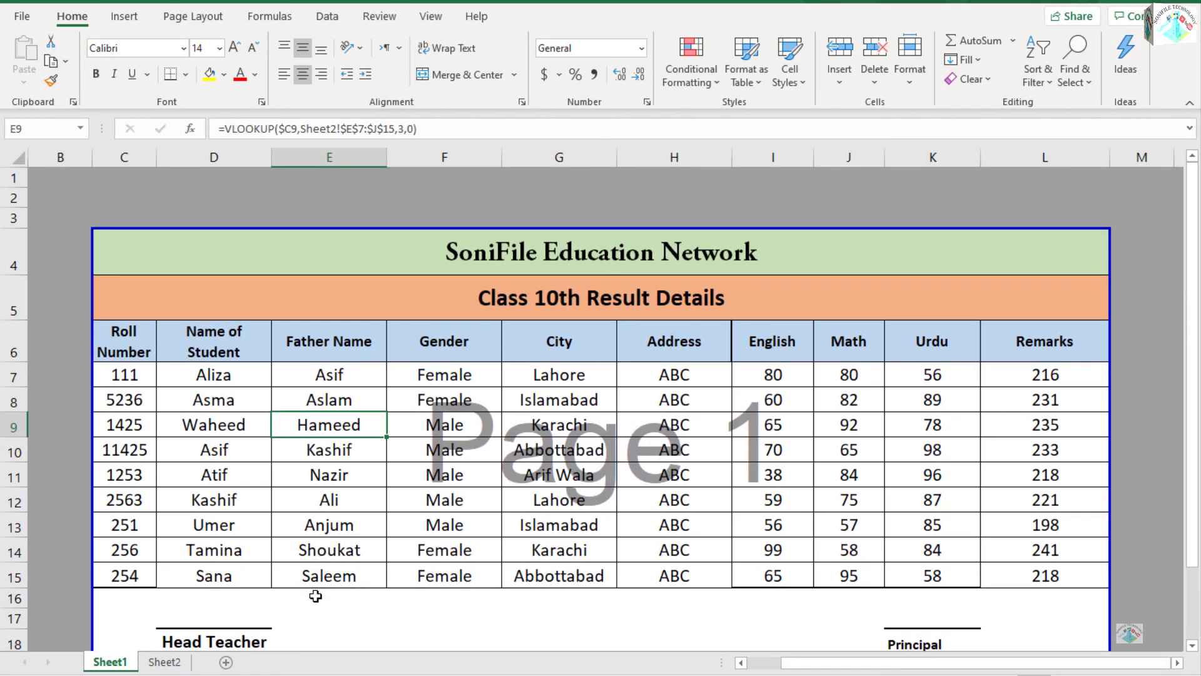
click(668, 367)
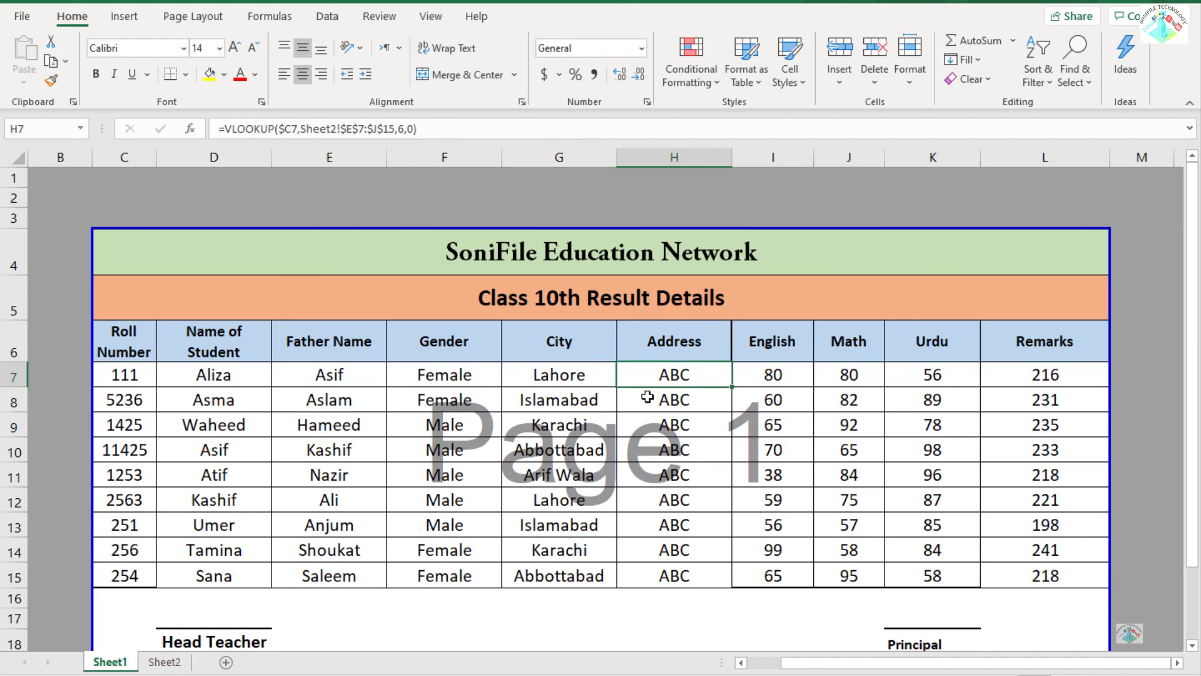
scroll(644, 399, down, 1)
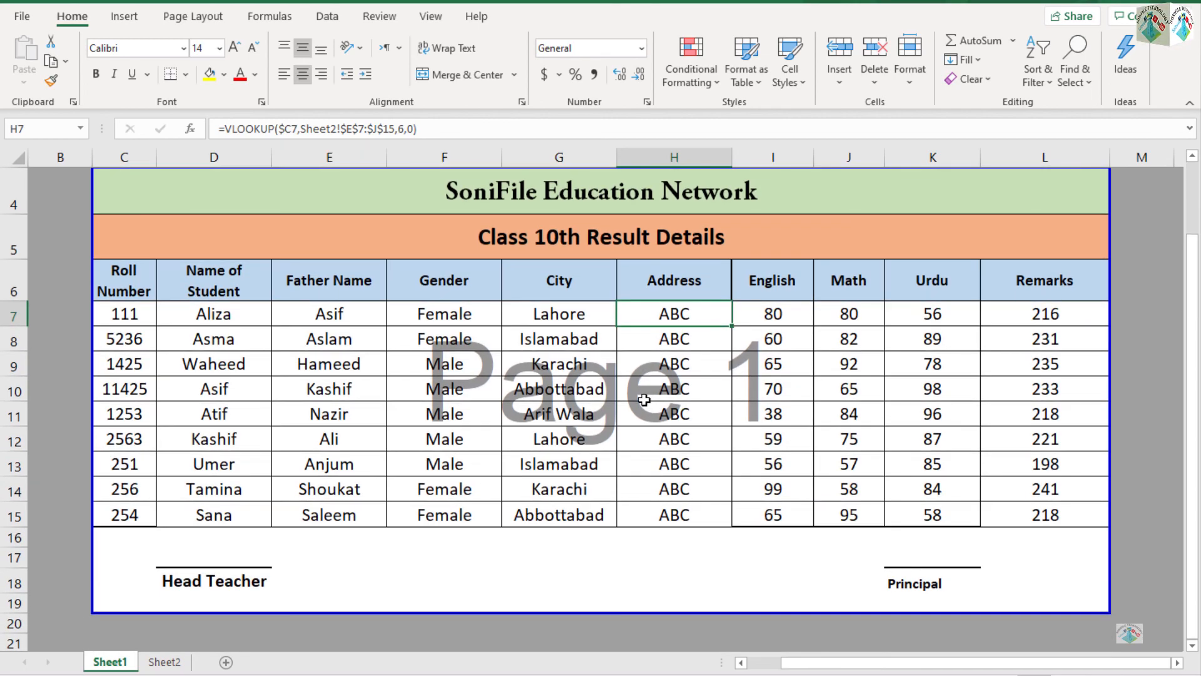